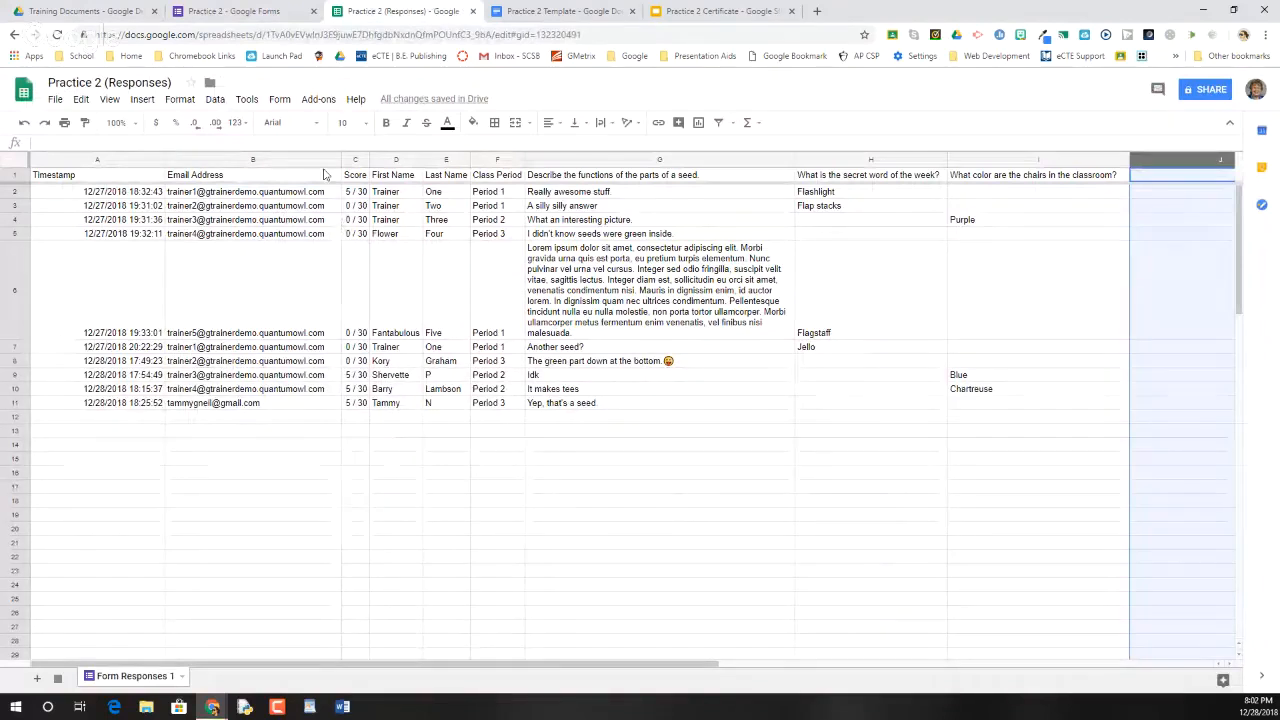
{"action": "left_click", "coordinate": [318, 99]}
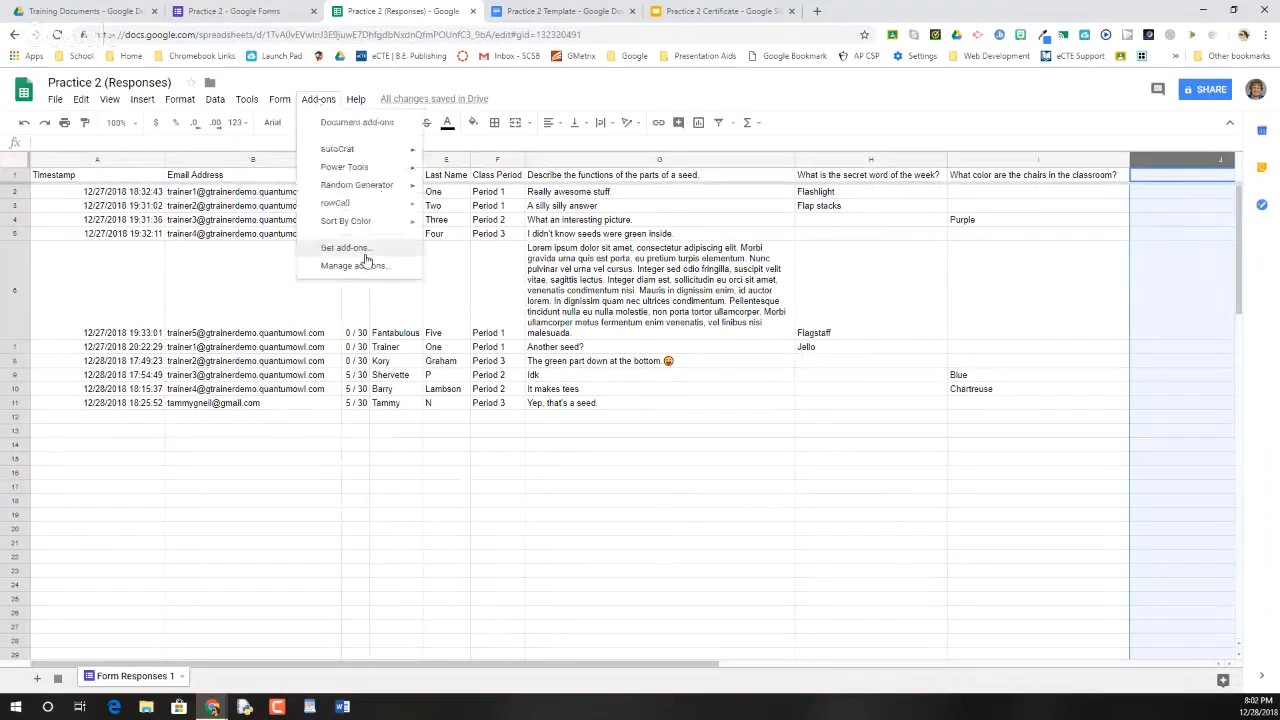
{"action": "left_click", "coordinate": [362, 250]}
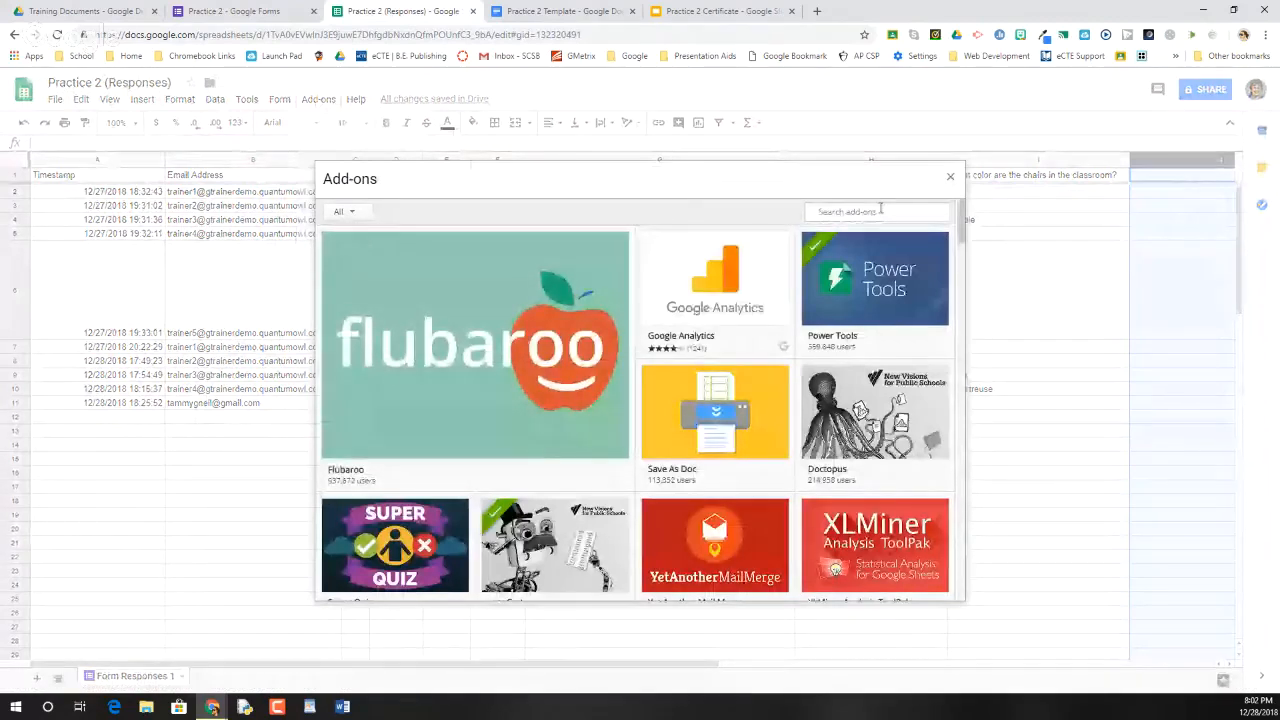
{"action": "left_click", "coordinate": [880, 211]}
{"action": "type", "text": "autocrat"}
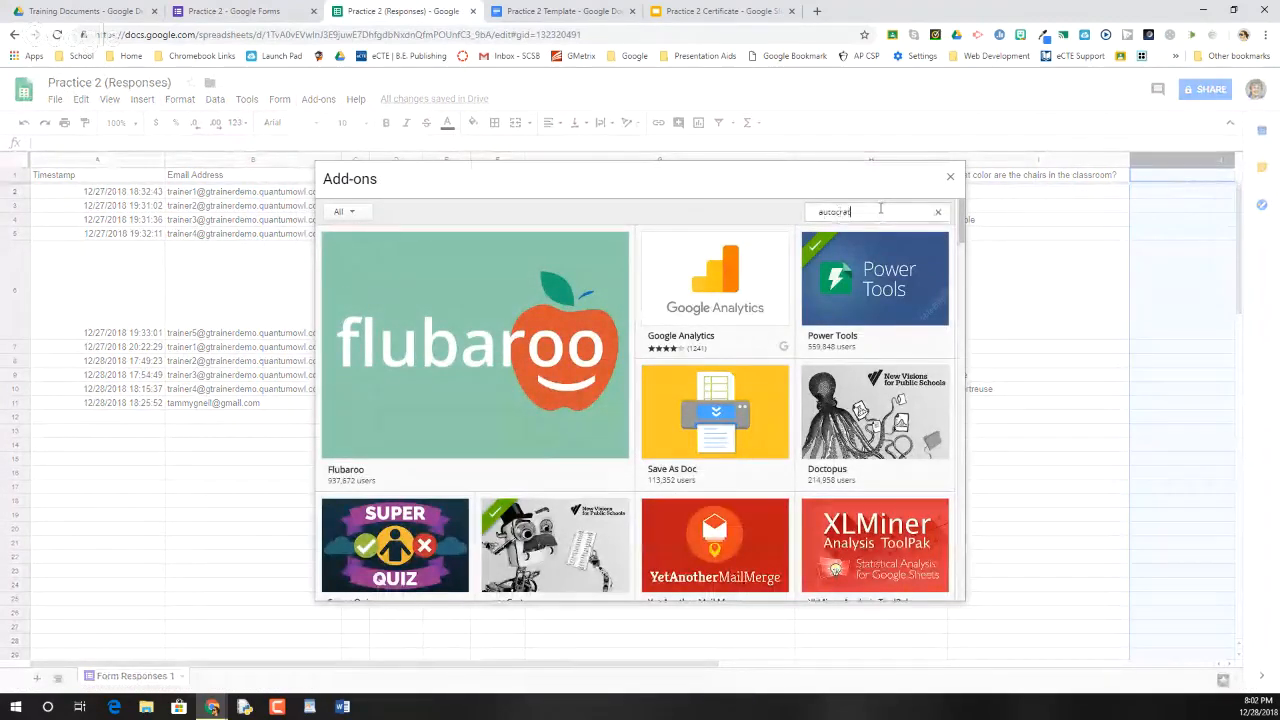
{"action": "key", "text": "Return"}
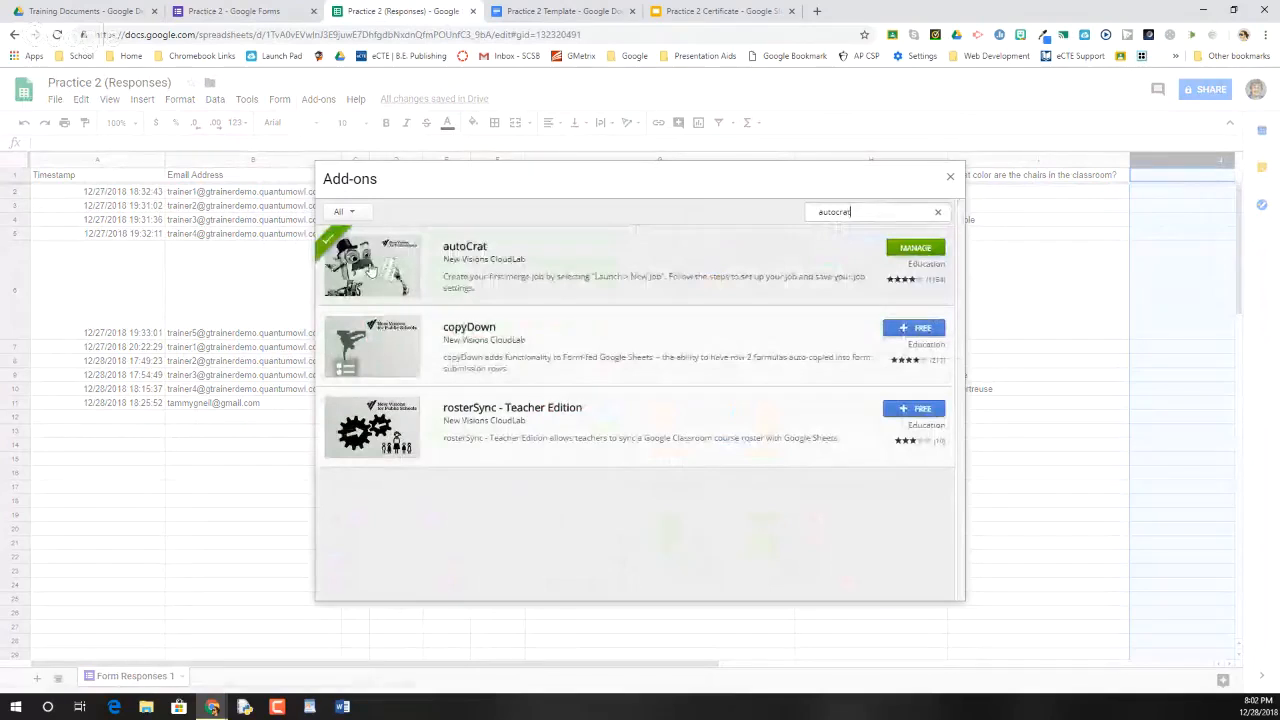
{"action": "left_click", "coordinate": [398, 270]}
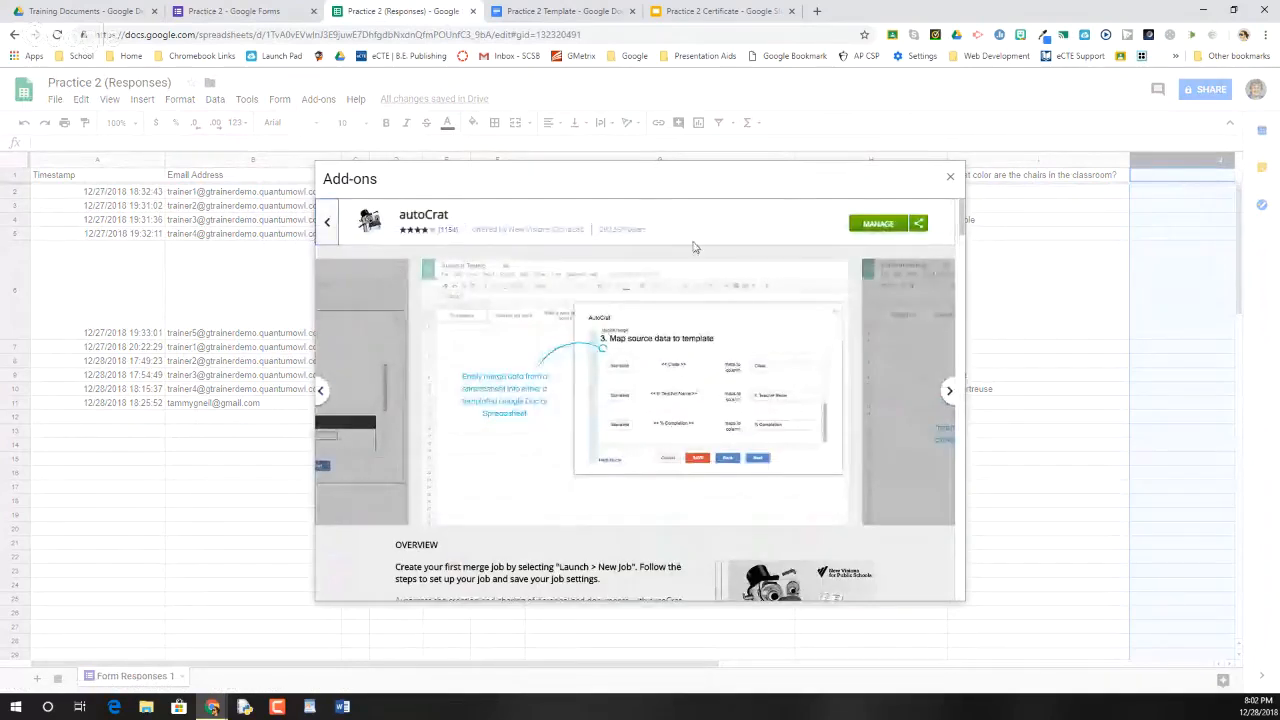
{"action": "scroll", "coordinate": [631, 497], "scroll_direction": "down", "scroll_amount": 1}
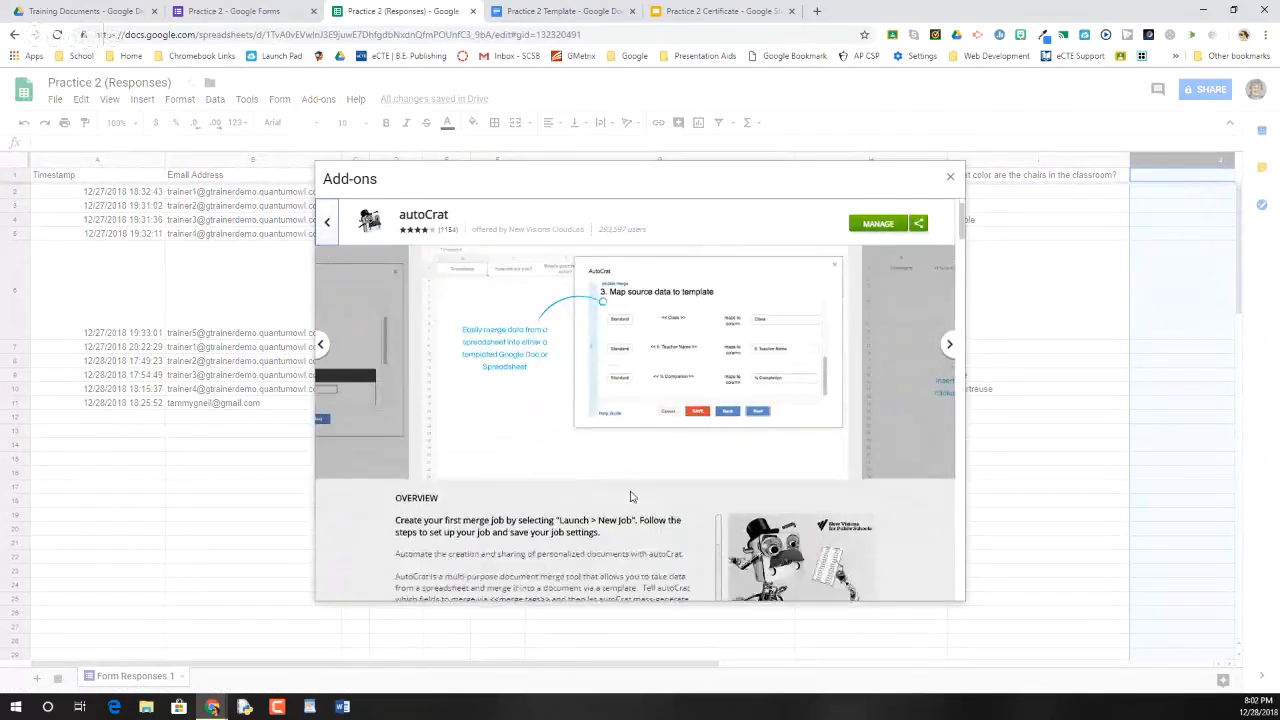
{"action": "scroll", "coordinate": [775, 440], "scroll_direction": "down", "scroll_amount": 3}
{"action": "scroll", "coordinate": [772, 438], "scroll_direction": "up", "scroll_amount": 1}
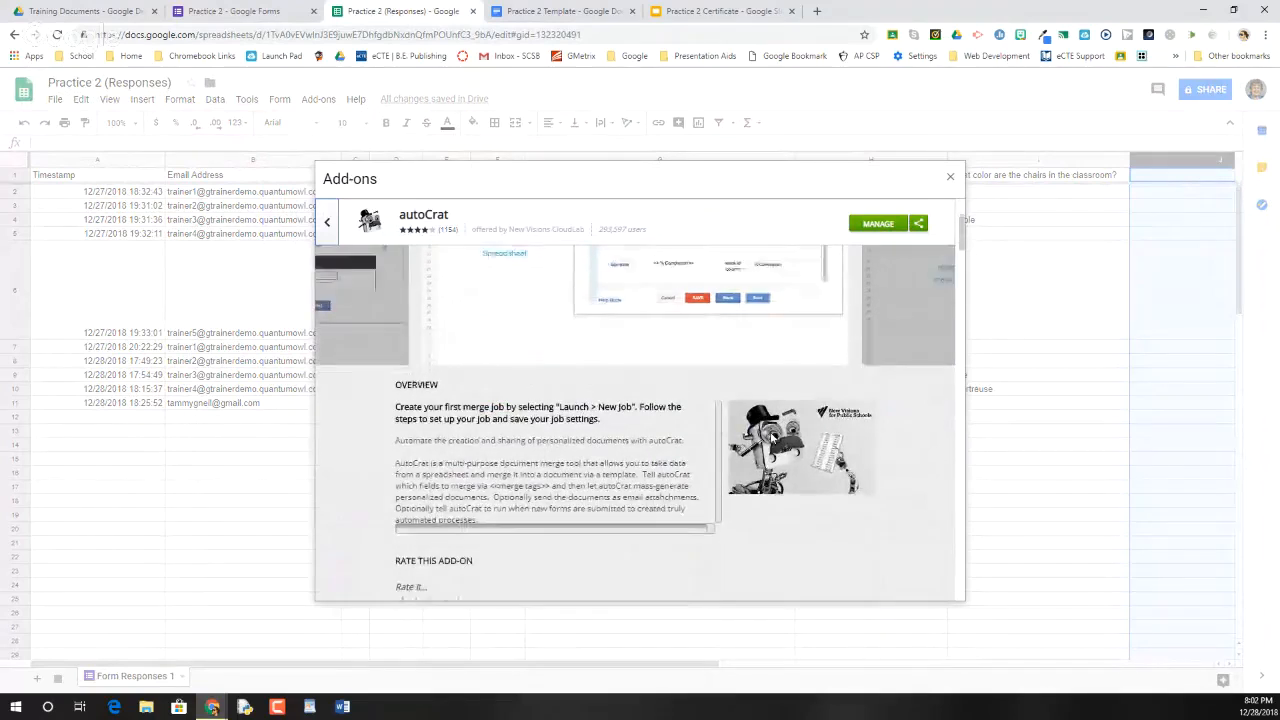
{"action": "scroll", "coordinate": [772, 438], "scroll_direction": "up", "scroll_amount": 3}
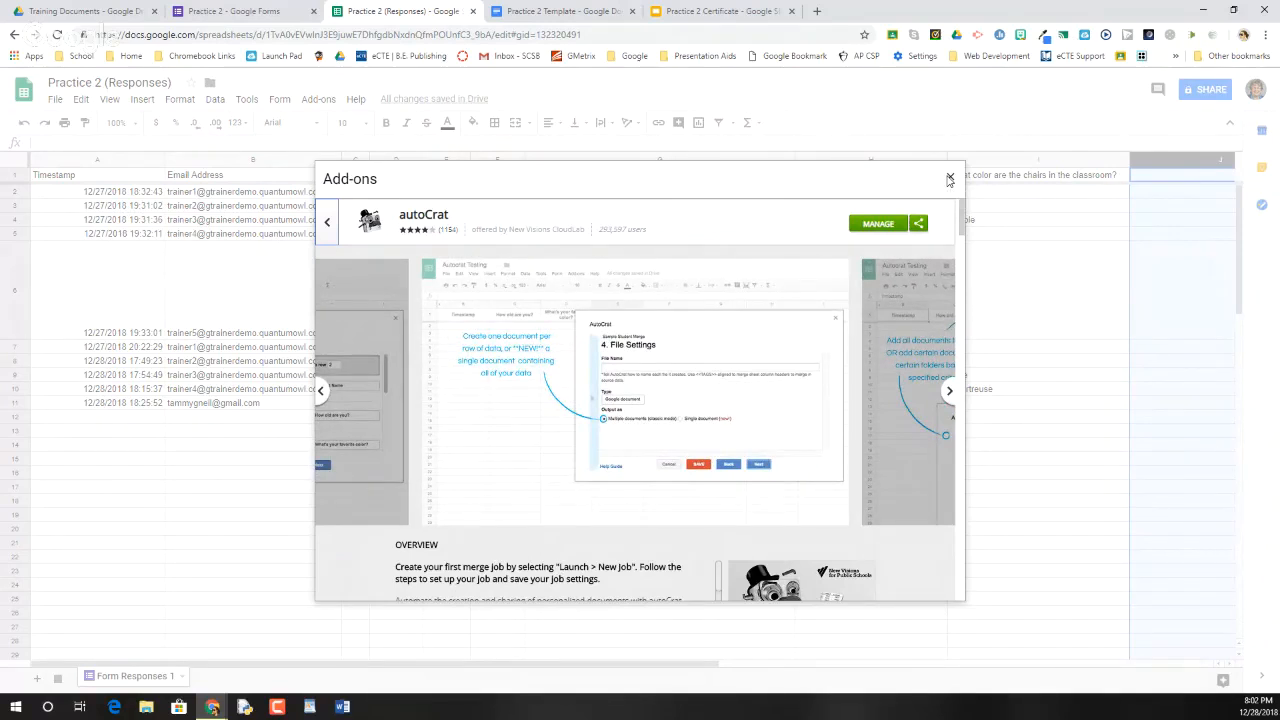
{"action": "left_click", "coordinate": [949, 179]}
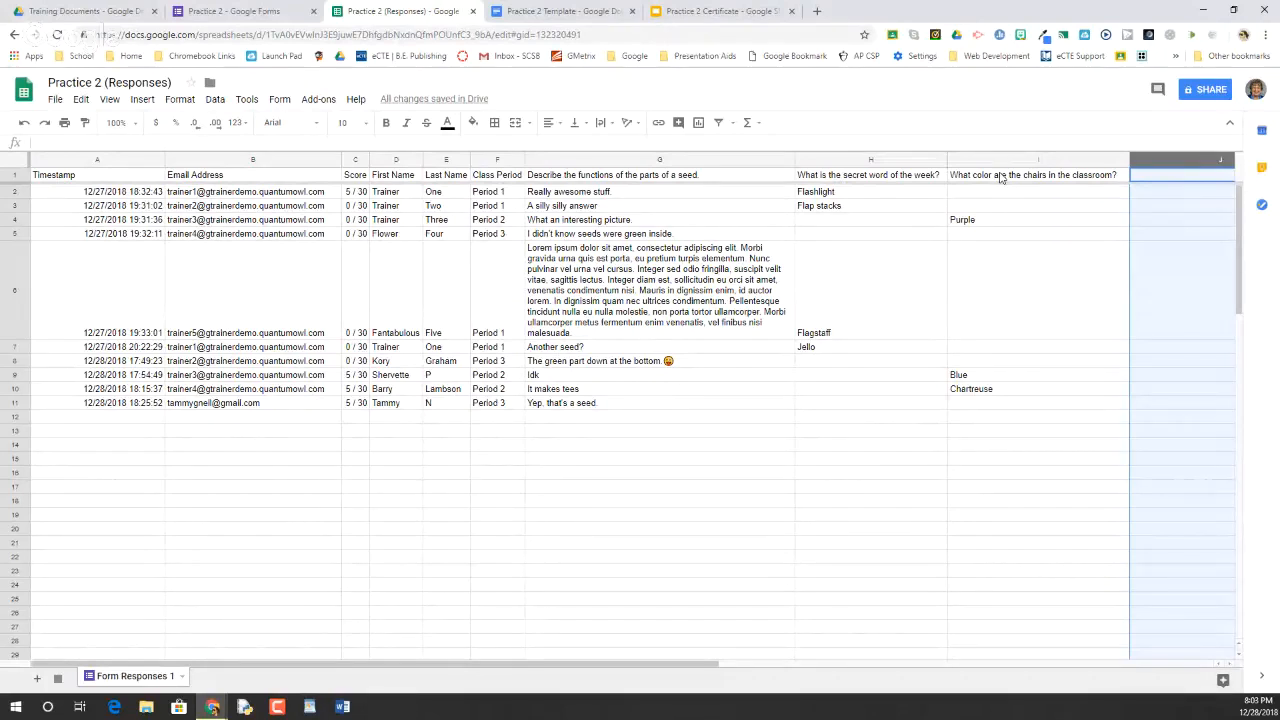
Snap the Practice 2 Template doc beside the Responses sheet and select its <<Email Address>> tag
{"action": "left_click", "coordinate": [548, 12]}
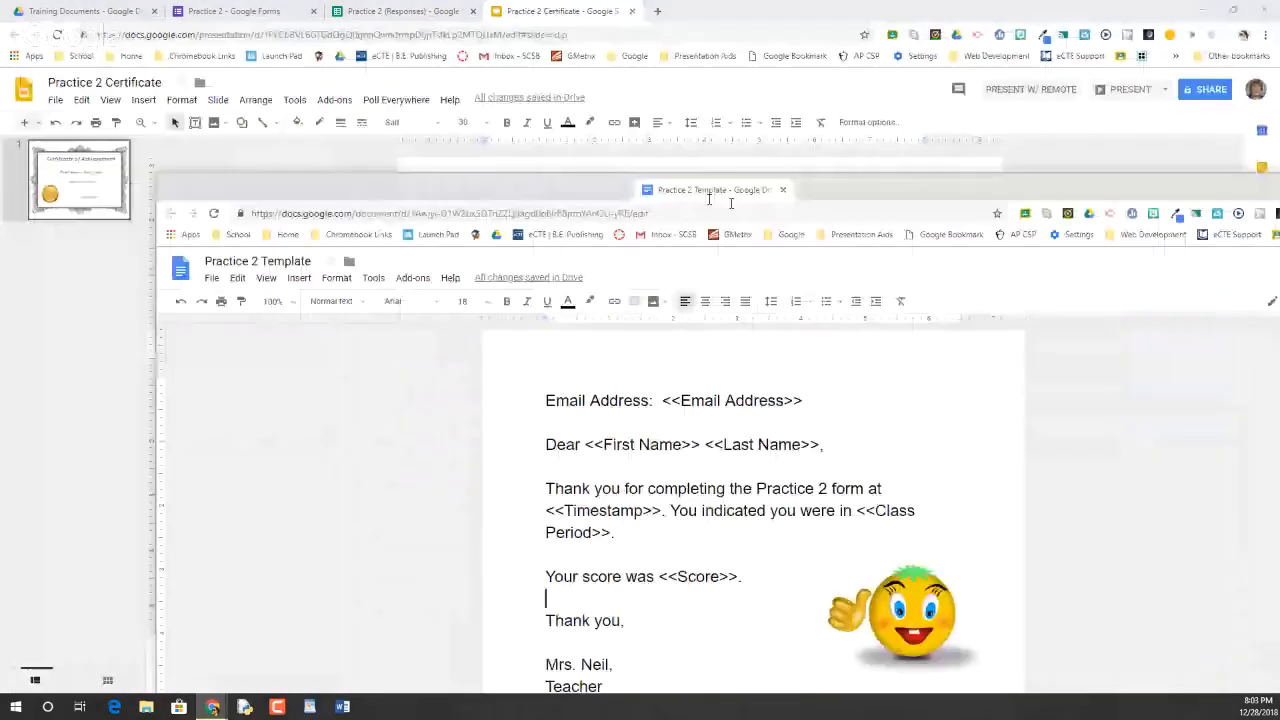
{"action": "left_click_drag", "start_coordinate": [686, 190], "coordinate": [1279, 140]}
{"action": "left_click", "coordinate": [260, 210]}
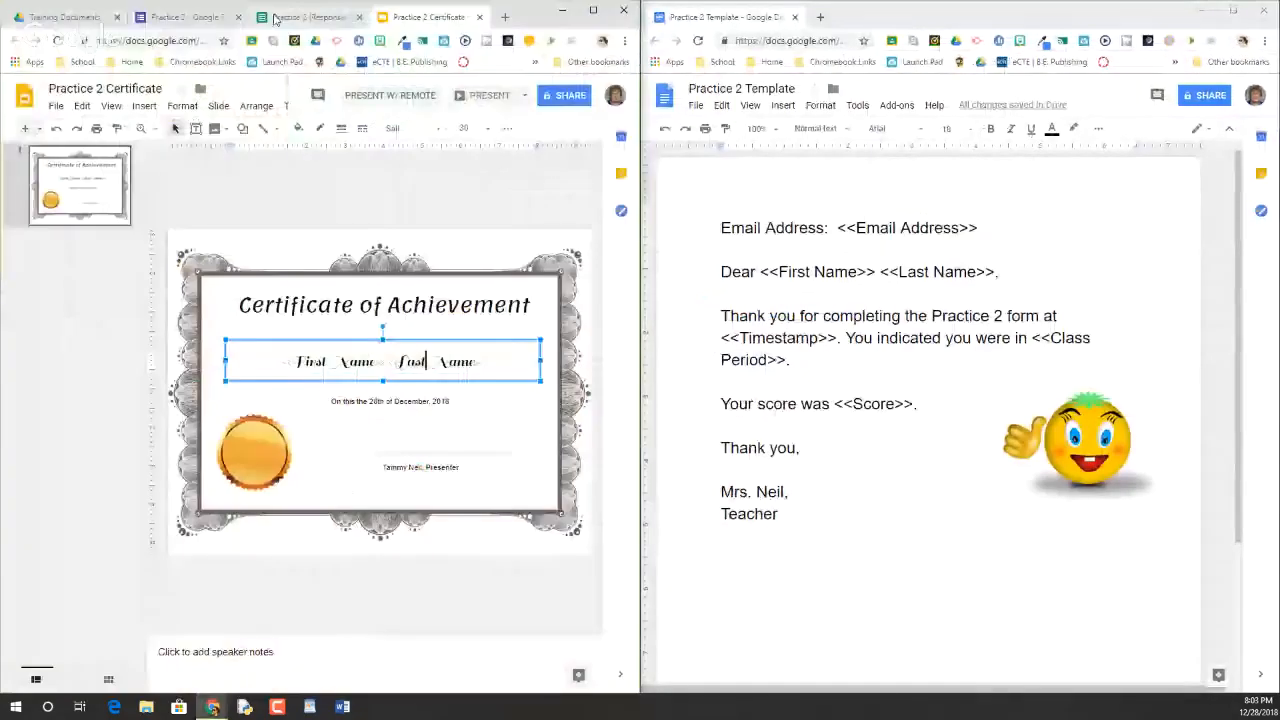
{"action": "left_click", "coordinate": [275, 18]}
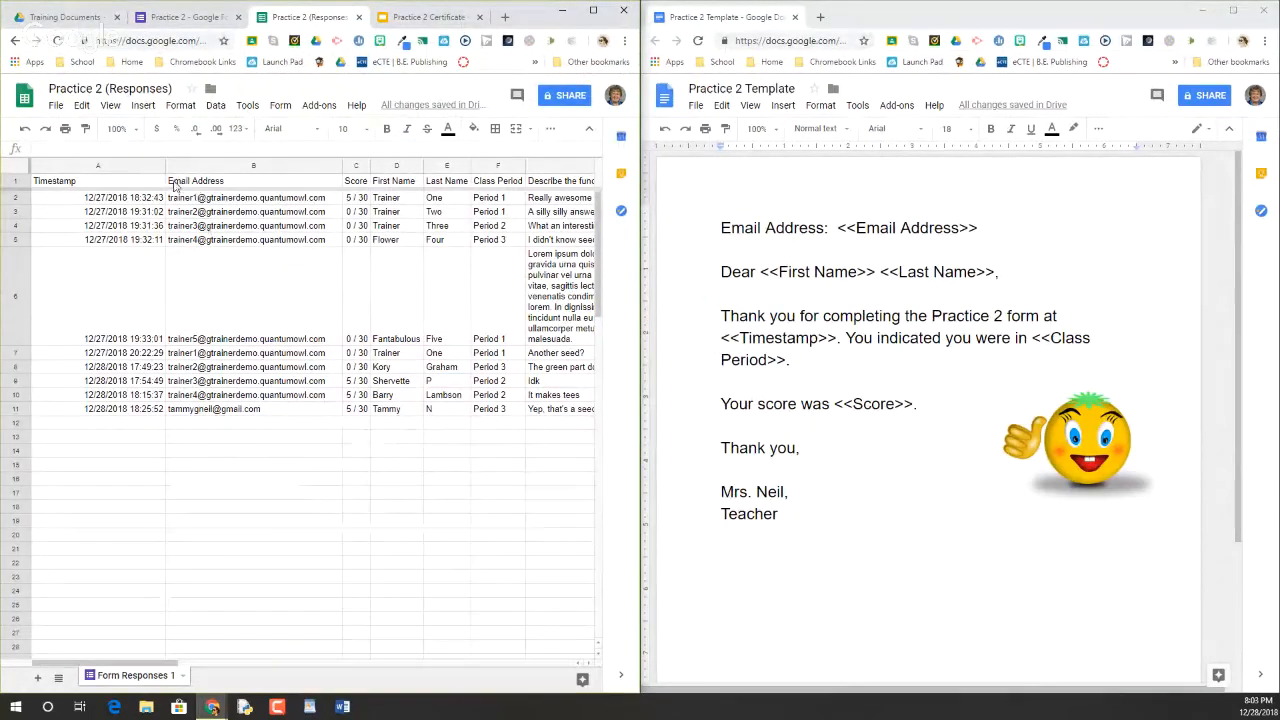
{"action": "left_click_drag", "start_coordinate": [837, 228], "coordinate": [983, 228]}
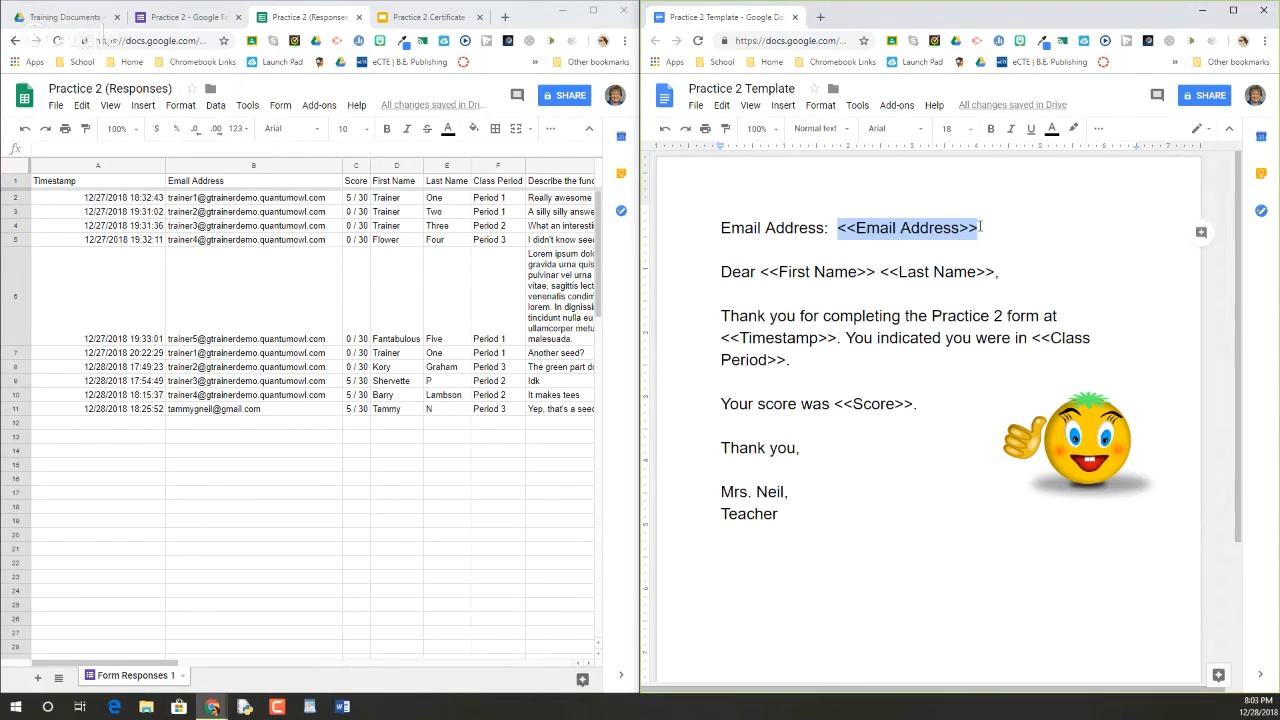
{"action": "left_click", "coordinate": [187, 192]}
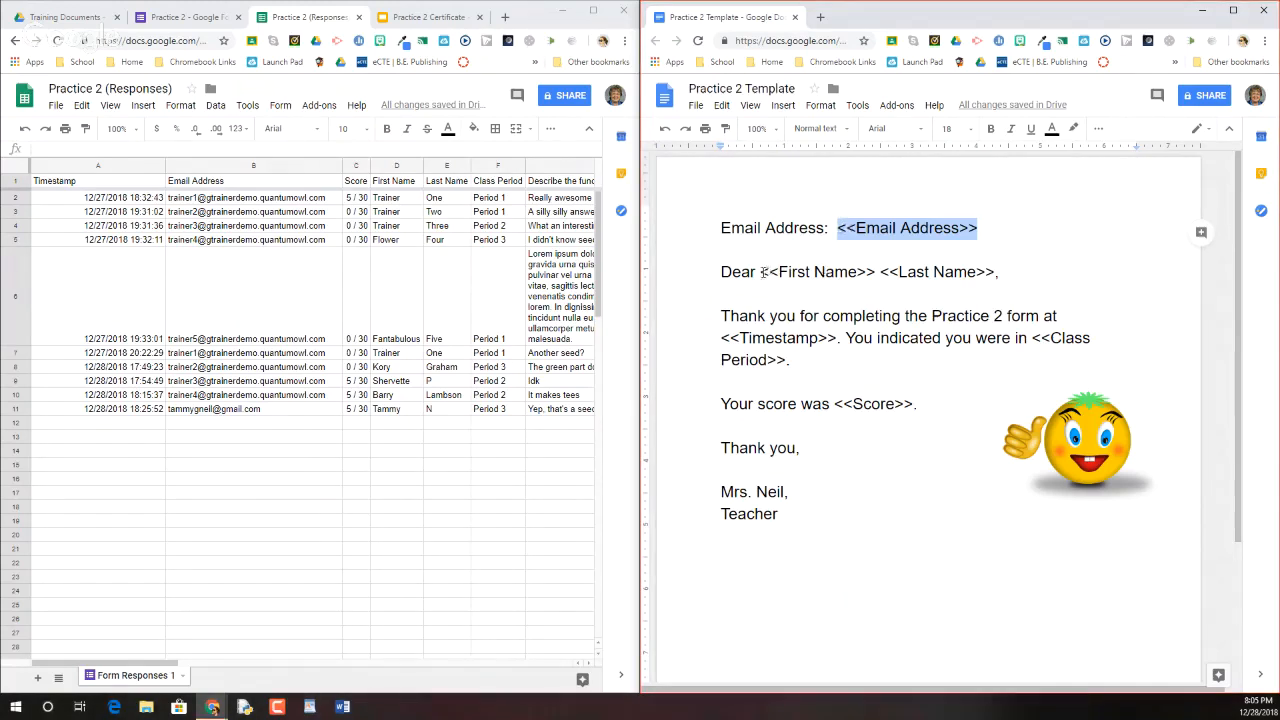
{"action": "left_click_drag", "start_coordinate": [763, 272], "coordinate": [878, 272]}
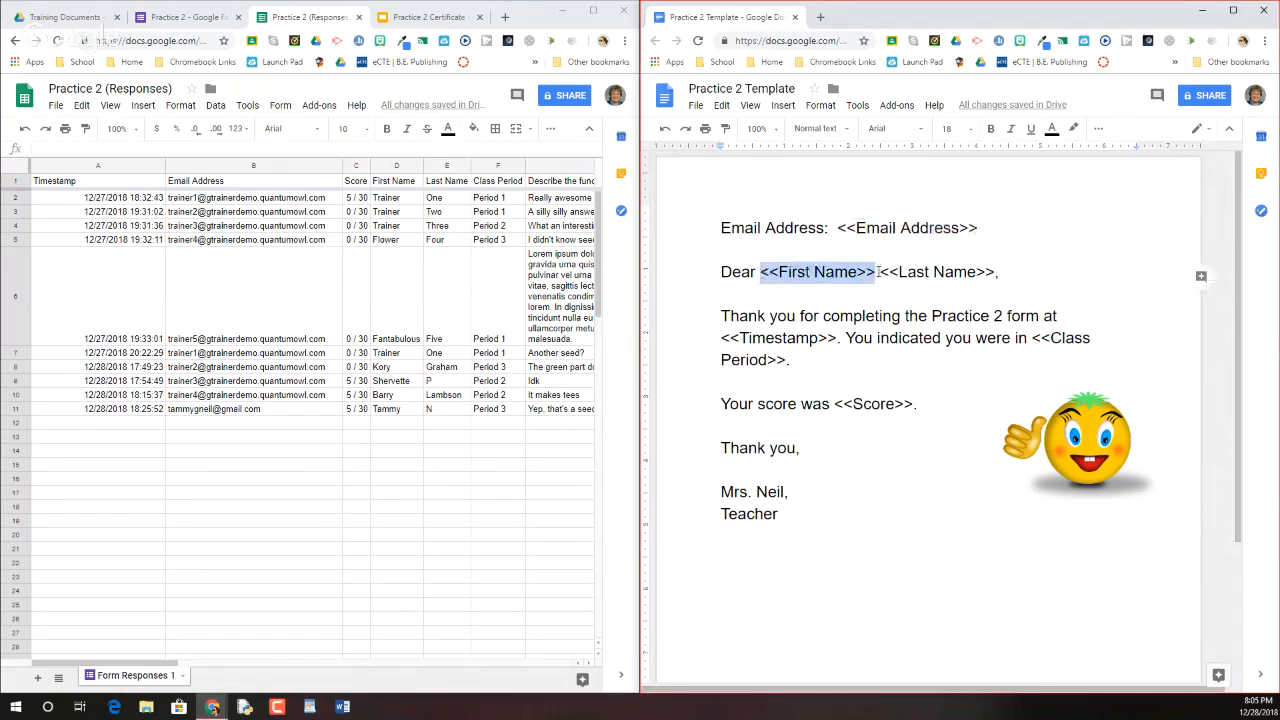
{"action": "left_click", "coordinate": [877, 272]}
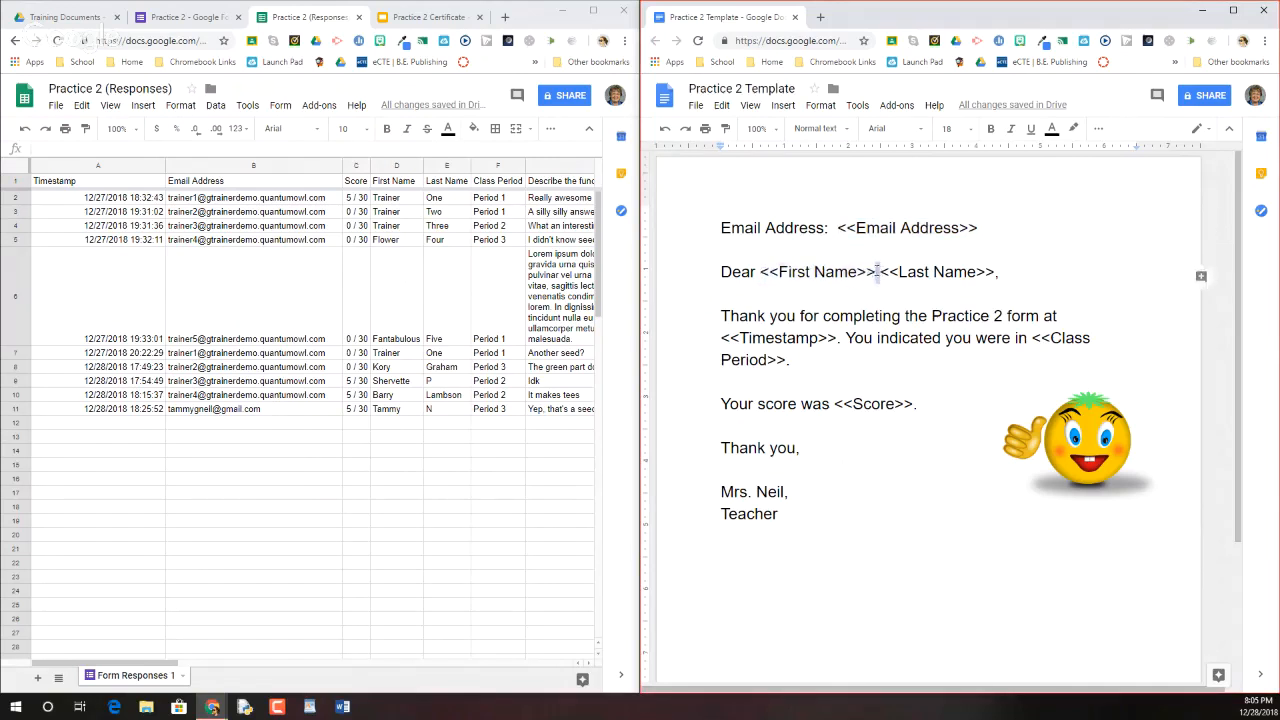
{"action": "left_click_drag", "start_coordinate": [996, 272], "coordinate": [880, 272]}
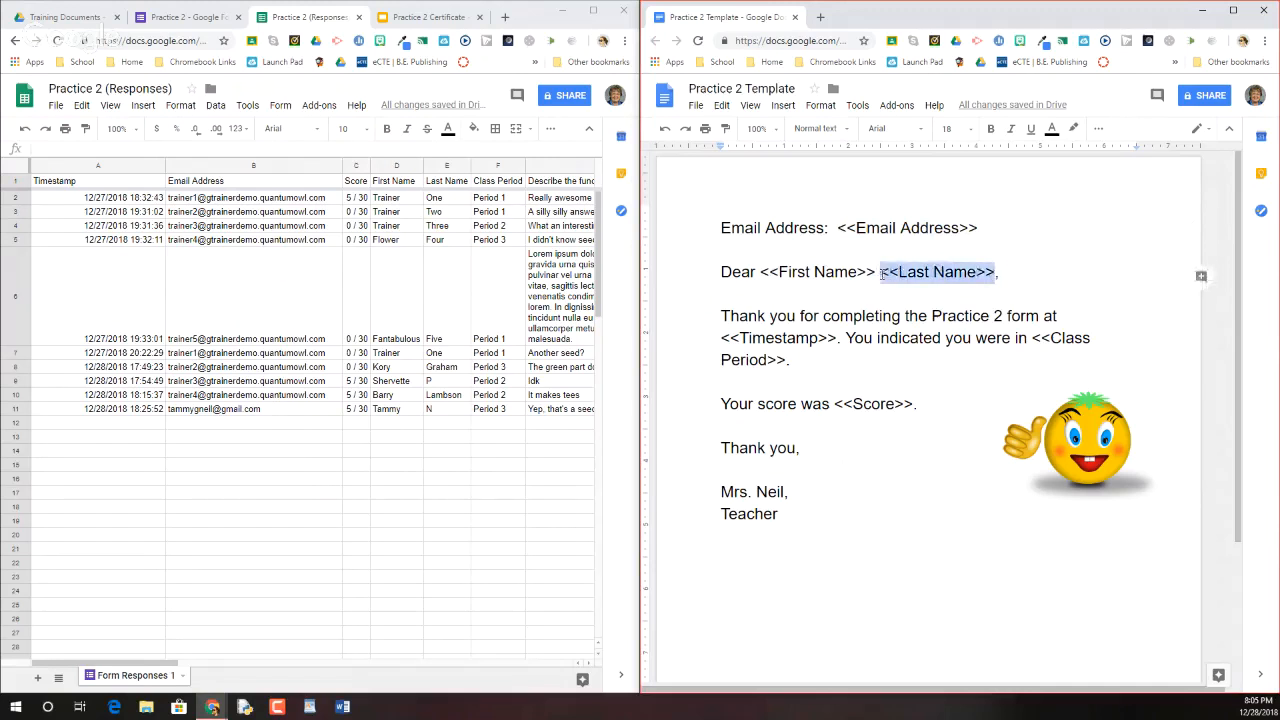
{"action": "left_click", "coordinate": [406, 184]}
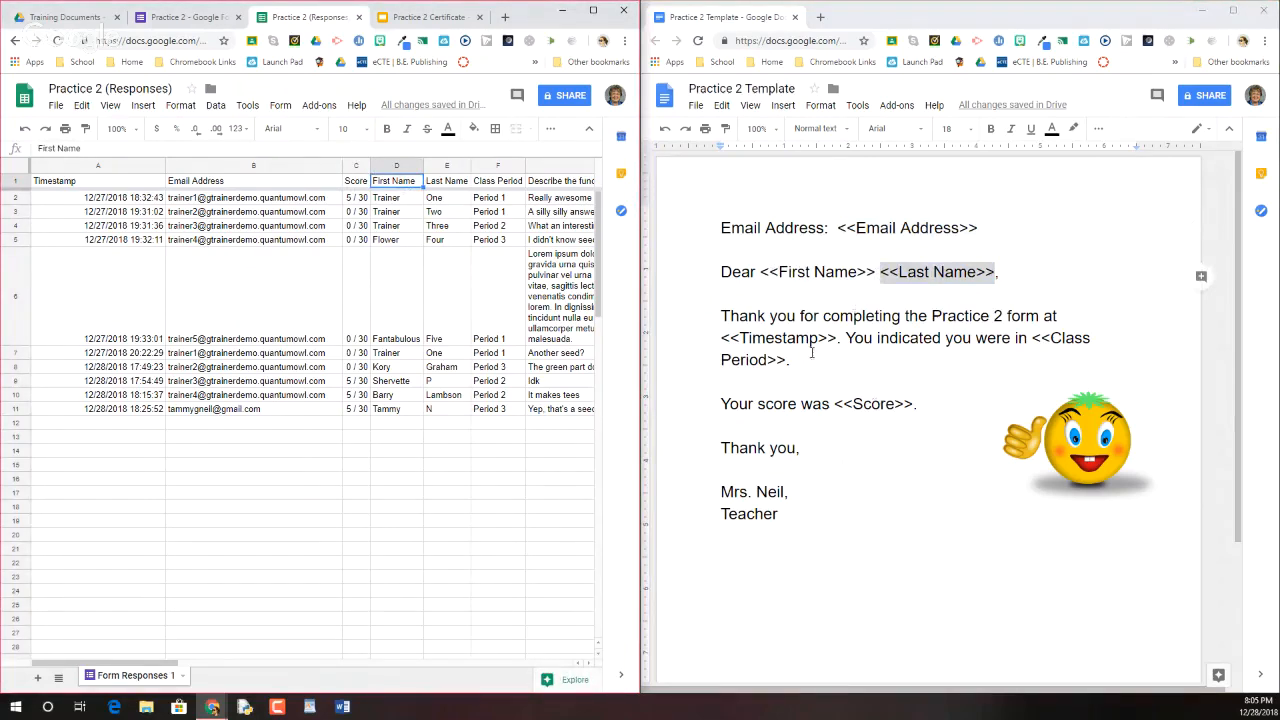
{"action": "left_click", "coordinate": [776, 337]}
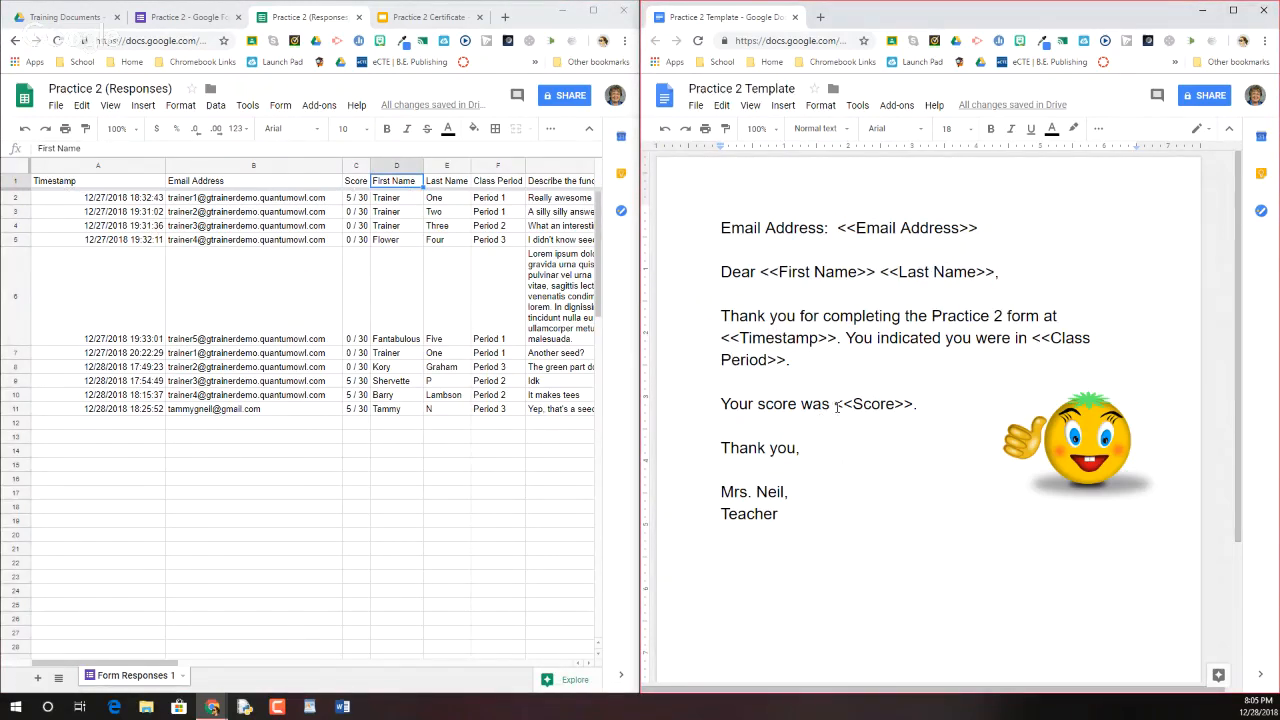
{"action": "left_click_drag", "start_coordinate": [835, 404], "coordinate": [916, 404]}
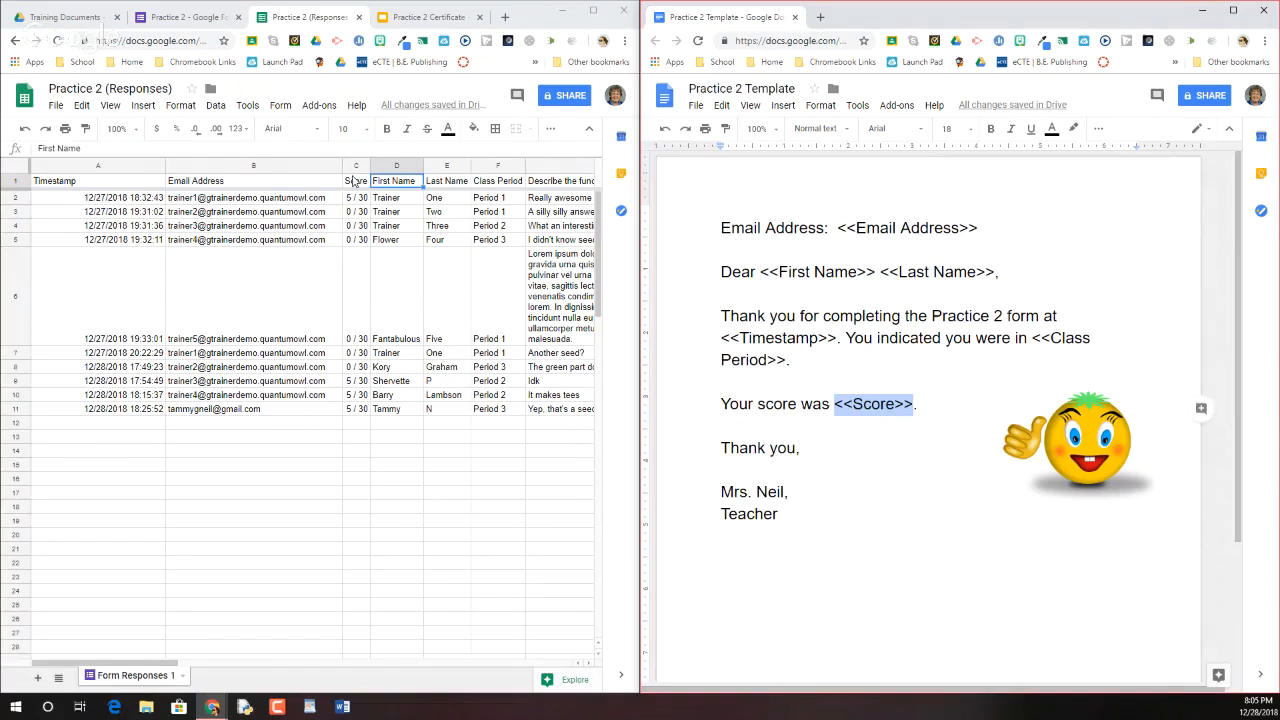
{"action": "left_click_drag", "start_coordinate": [1026, 338], "coordinate": [1033, 355]}
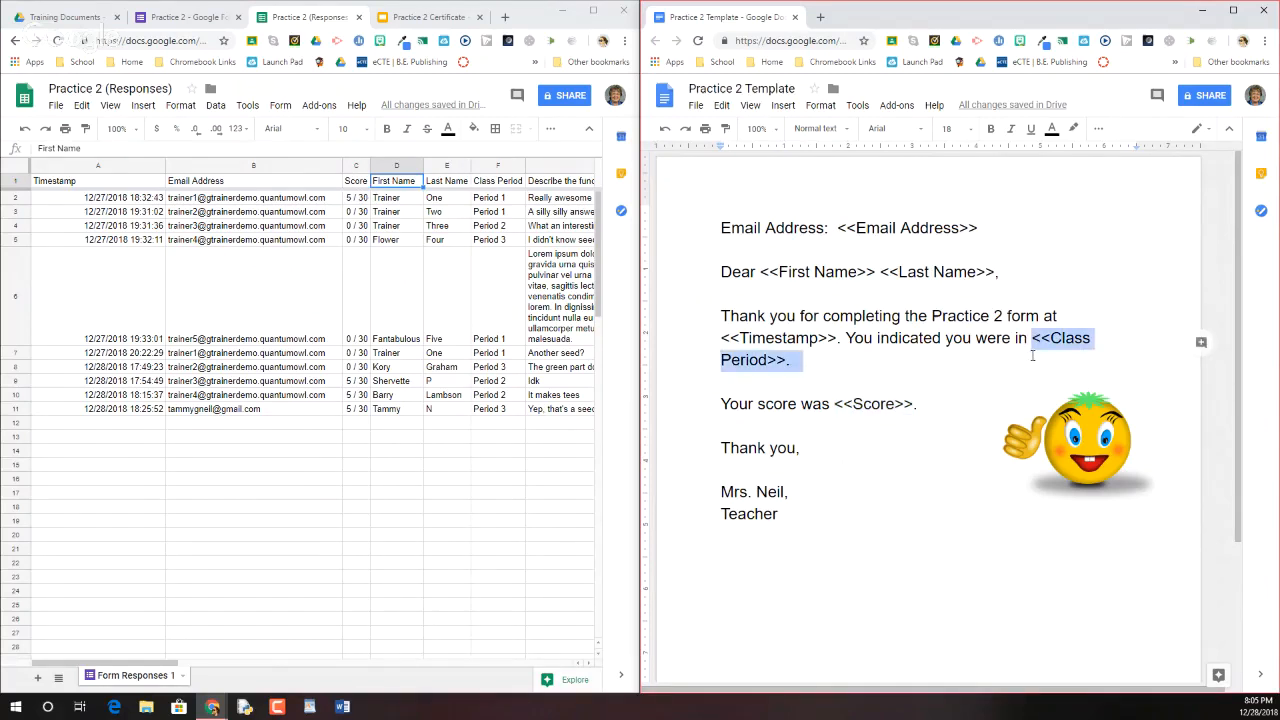
{"action": "left_click_drag", "start_coordinate": [810, 356], "coordinate": [785, 363]}
{"action": "left_click_drag", "start_coordinate": [834, 407], "coordinate": [913, 401]}
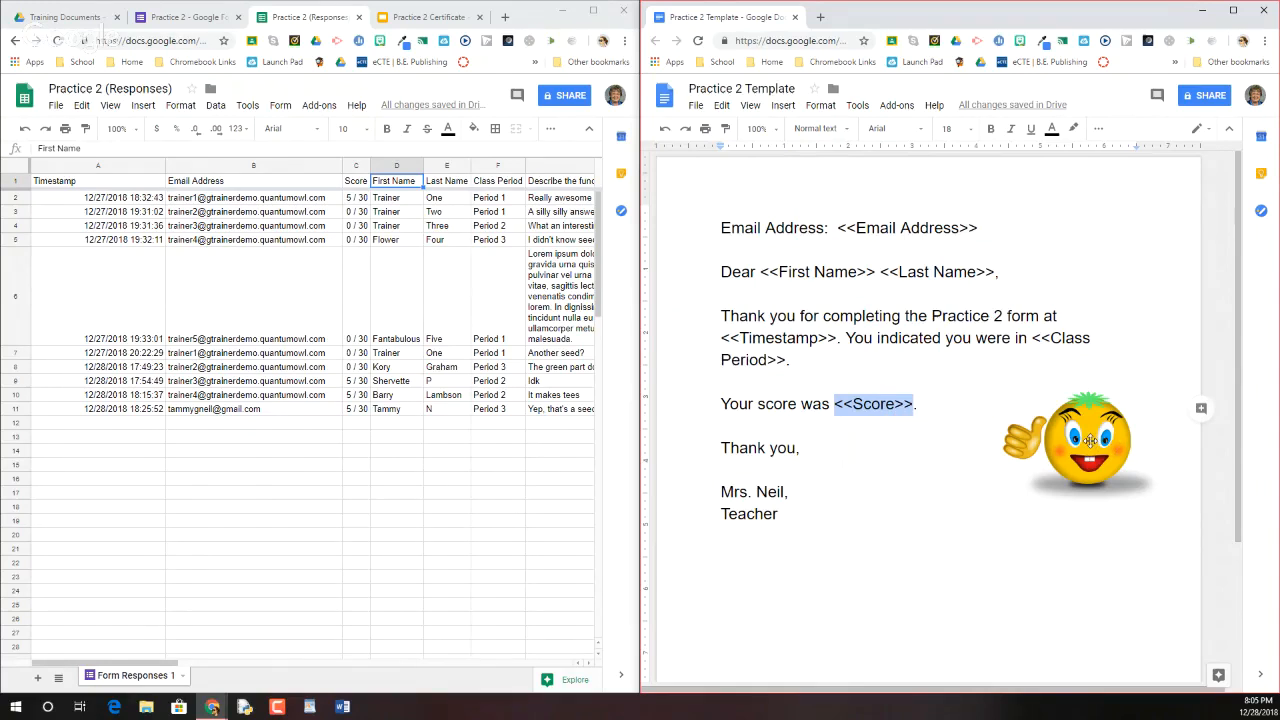
{"action": "left_click", "coordinate": [1092, 447]}
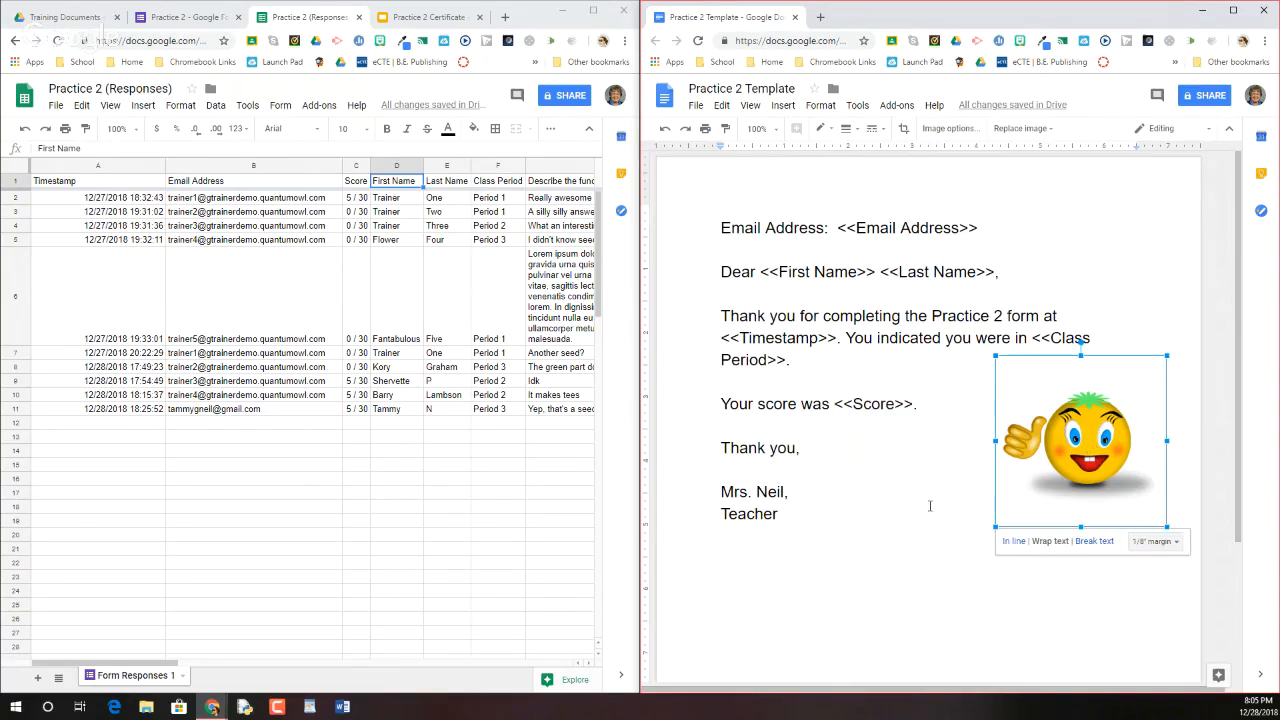
{"action": "left_click", "coordinate": [920, 508]}
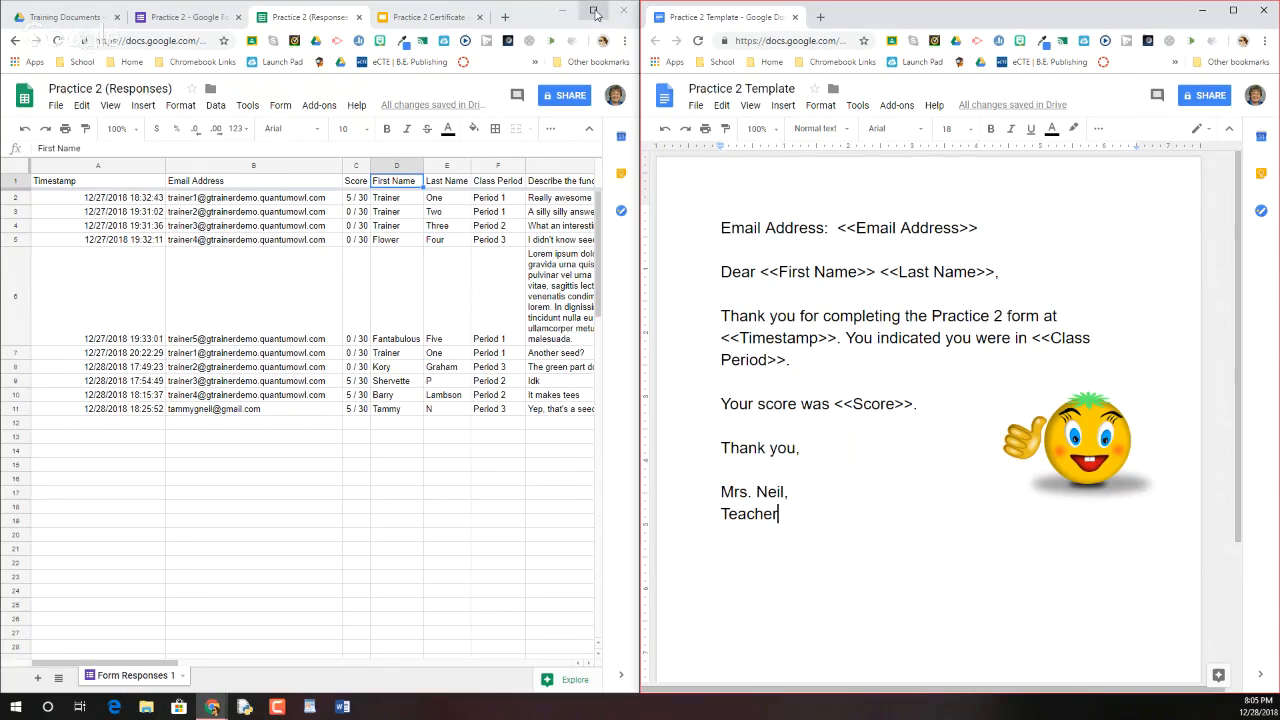
Move the template back into the main browser window, maximize it, and return to the Responses spreadsheet
{"action": "left_click_drag", "start_coordinate": [686, 14], "coordinate": [415, 20]}
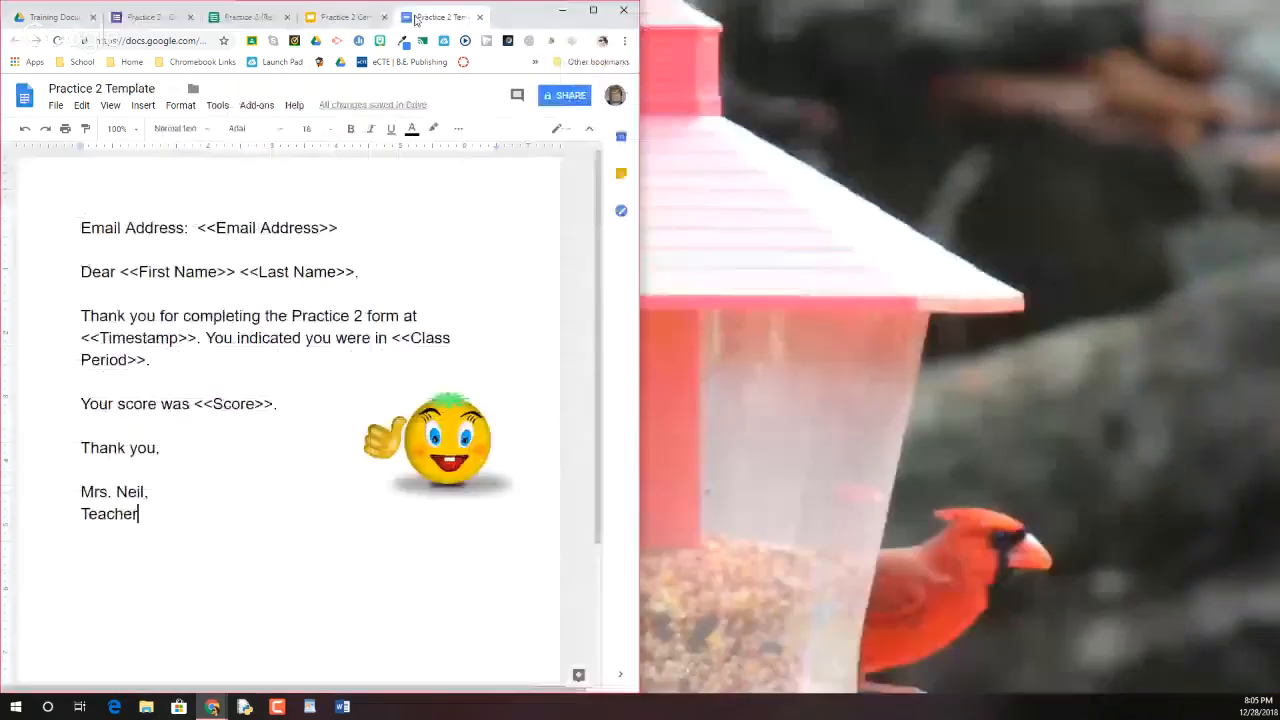
{"action": "left_click", "coordinate": [593, 10]}
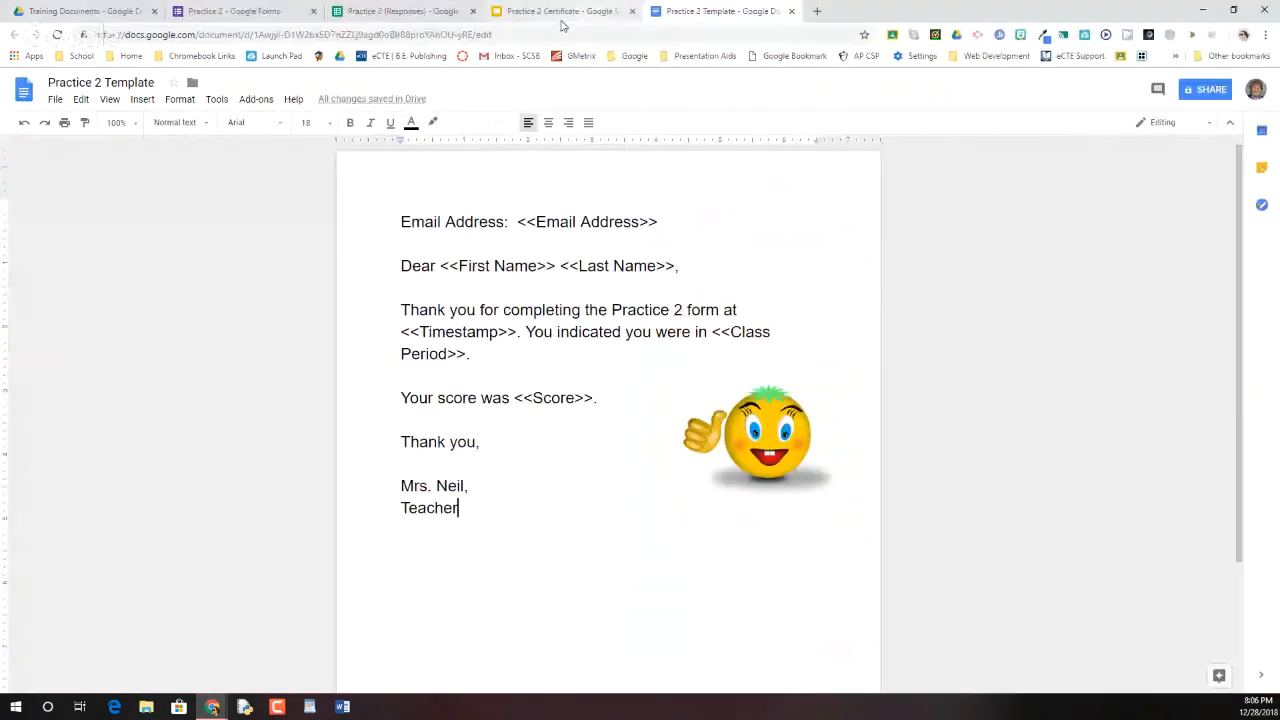
{"action": "left_click", "coordinate": [392, 11]}
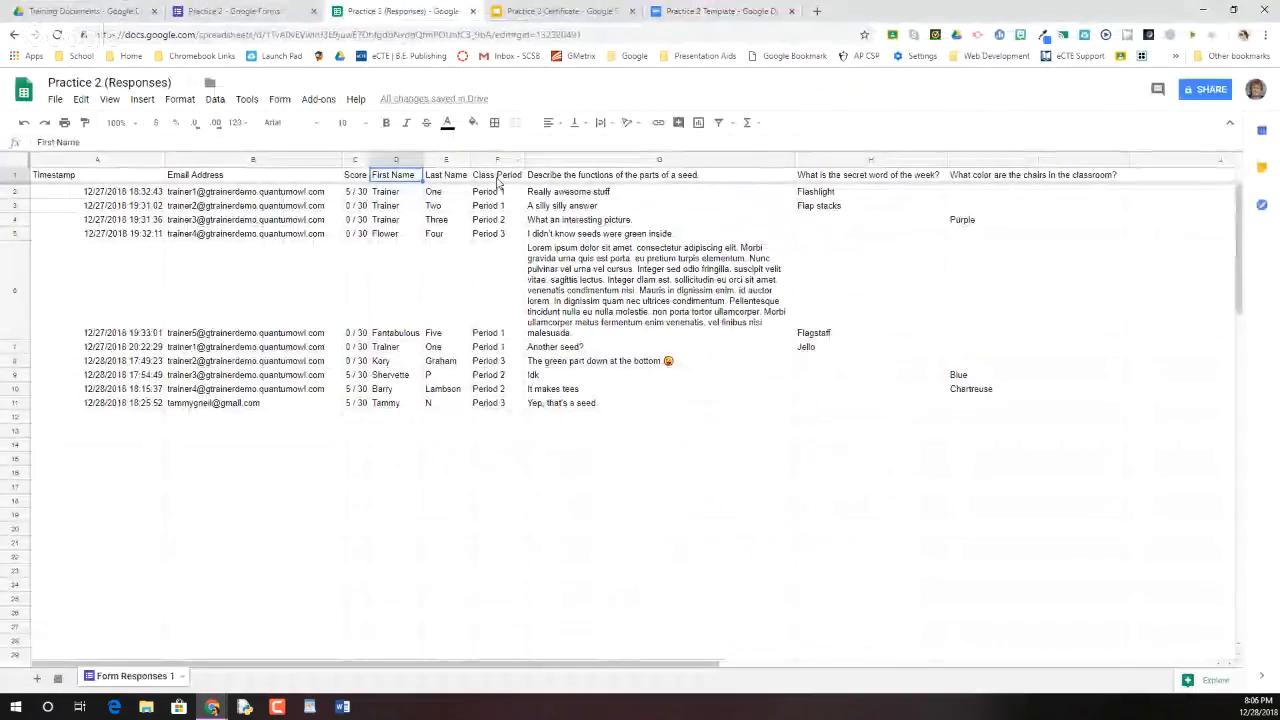
{"action": "left_click", "coordinate": [720, 11]}
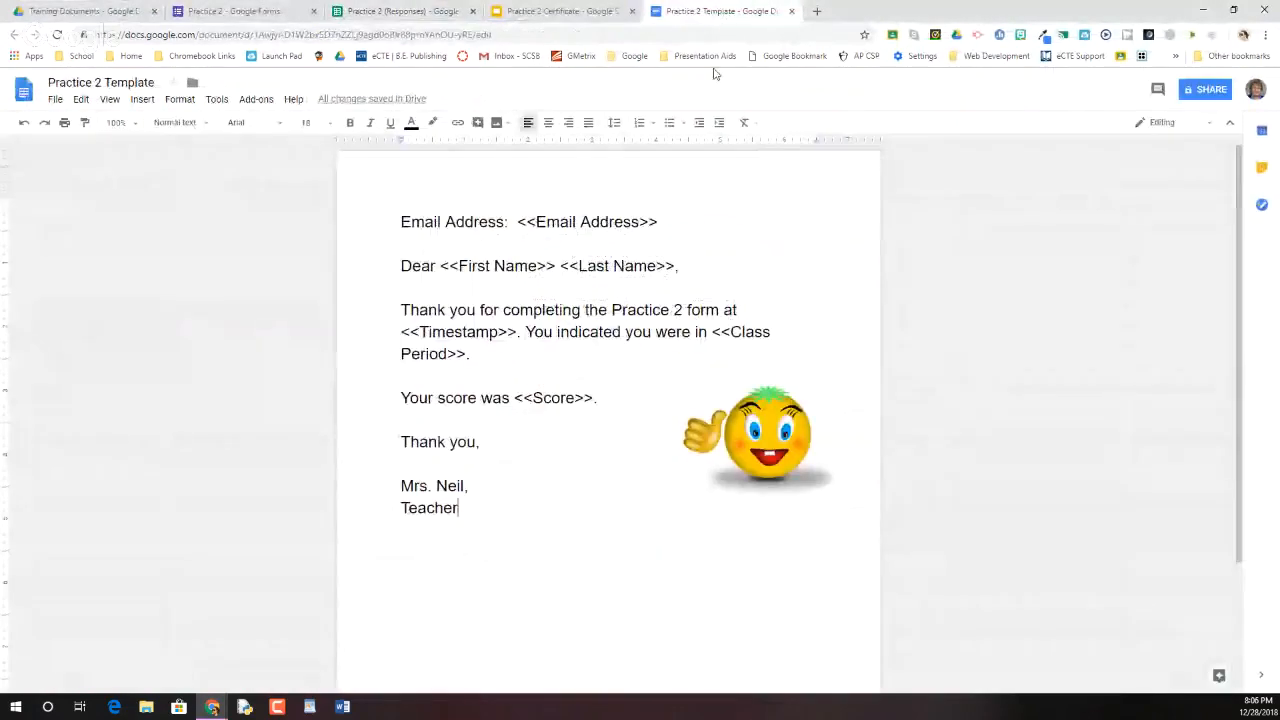
{"action": "left_click", "coordinate": [379, 13]}
Launch the autoCrat add-on from the Add-ons menu
{"action": "left_click", "coordinate": [318, 99]}
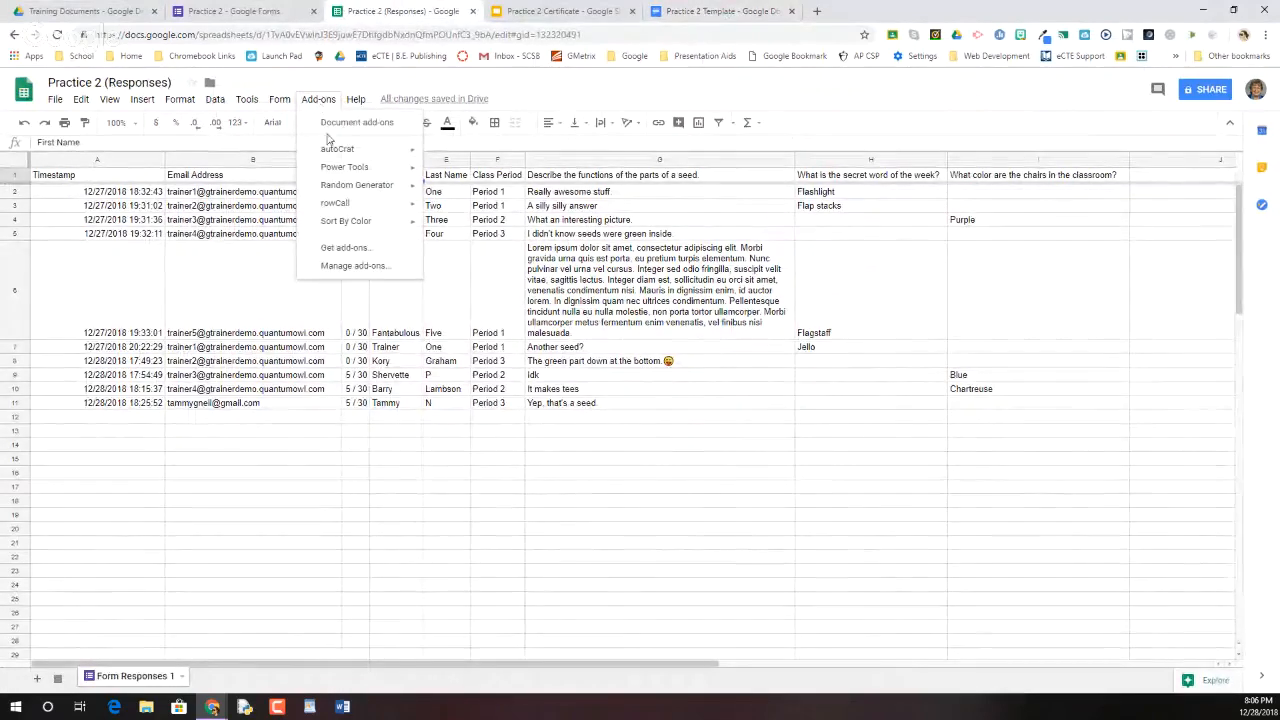
{"action": "mouse_move", "coordinate": [332, 152]}
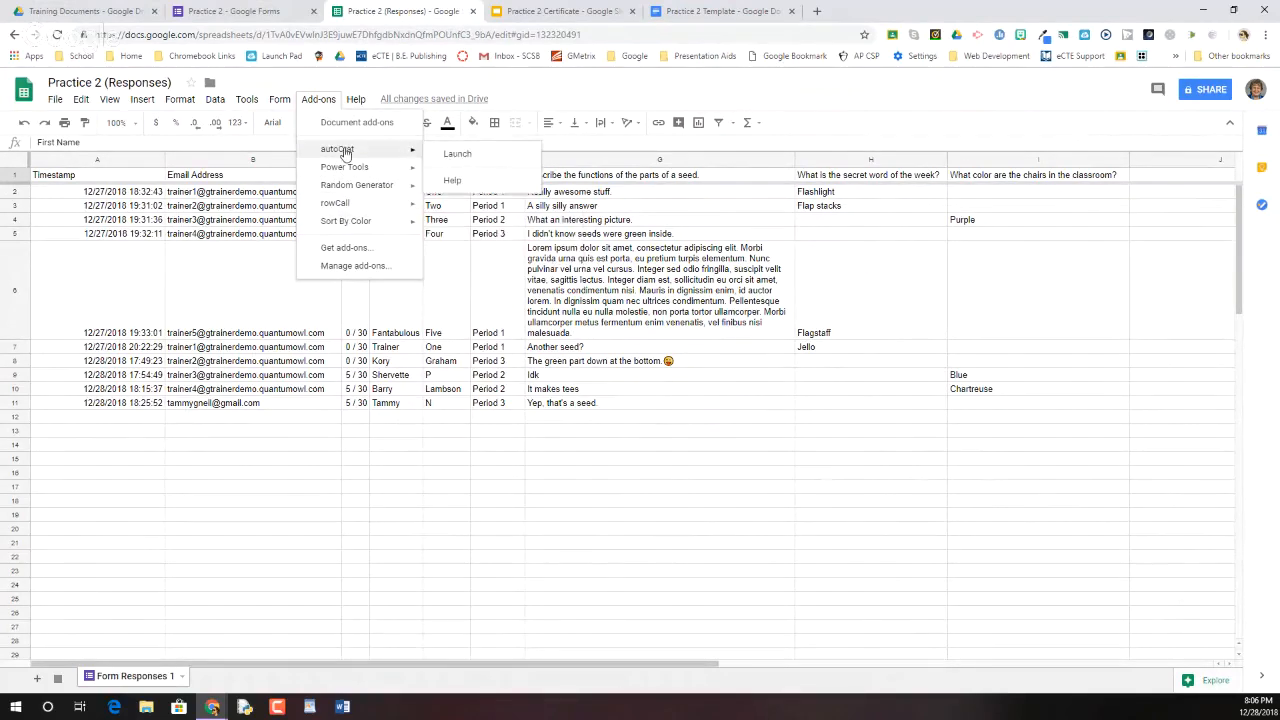
{"action": "left_click", "coordinate": [458, 156]}
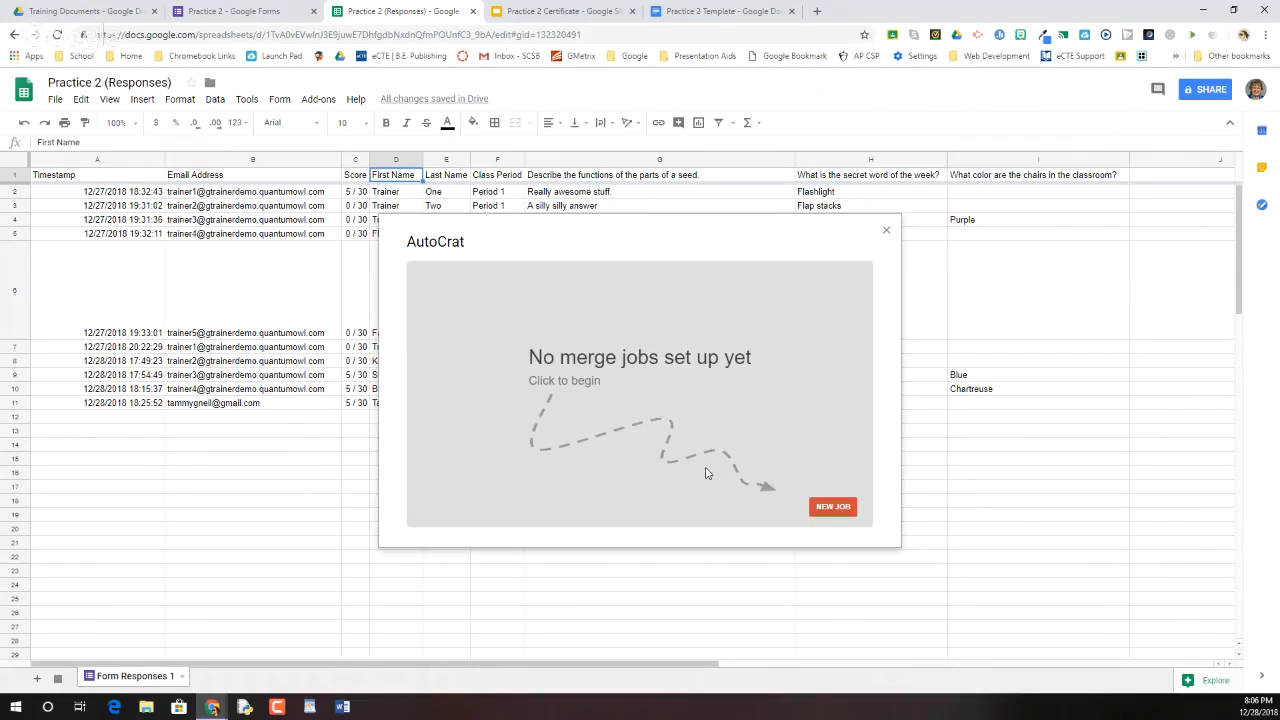
Create a new autoCrat job named 'Practice 2 Letter' and continue to template selection
{"action": "left_click", "coordinate": [831, 508]}
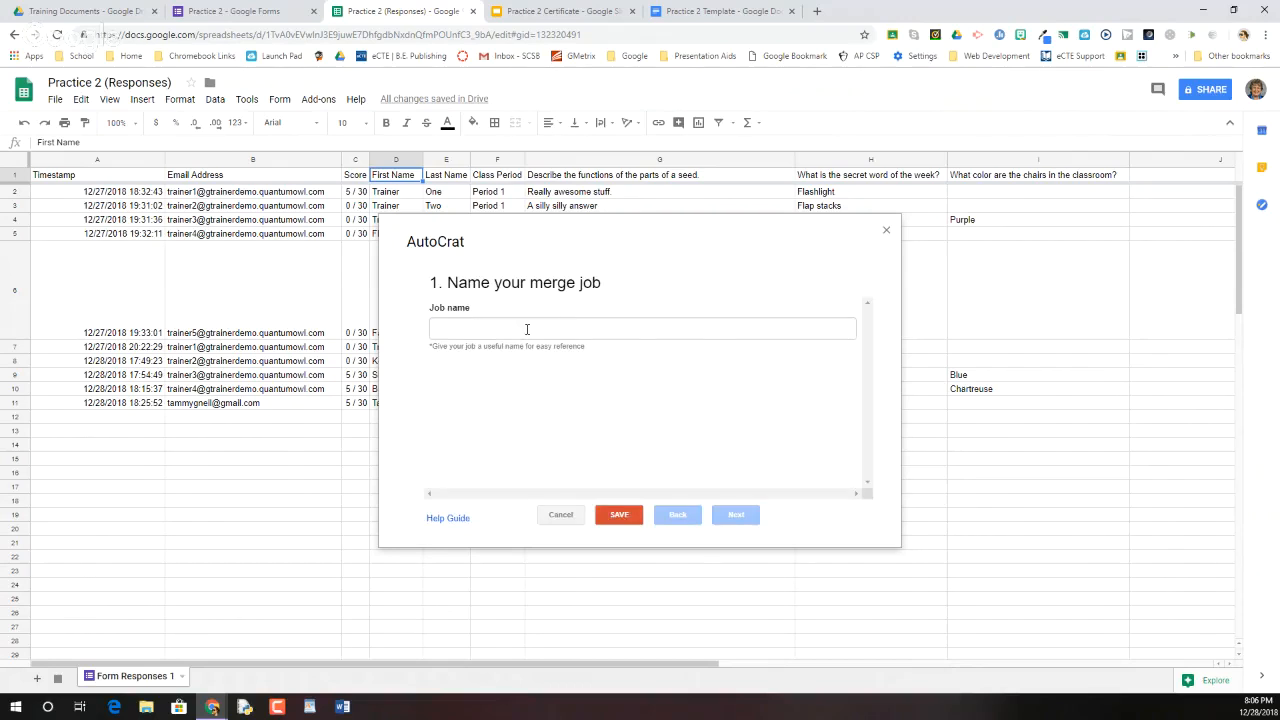
{"action": "left_click", "coordinate": [525, 328]}
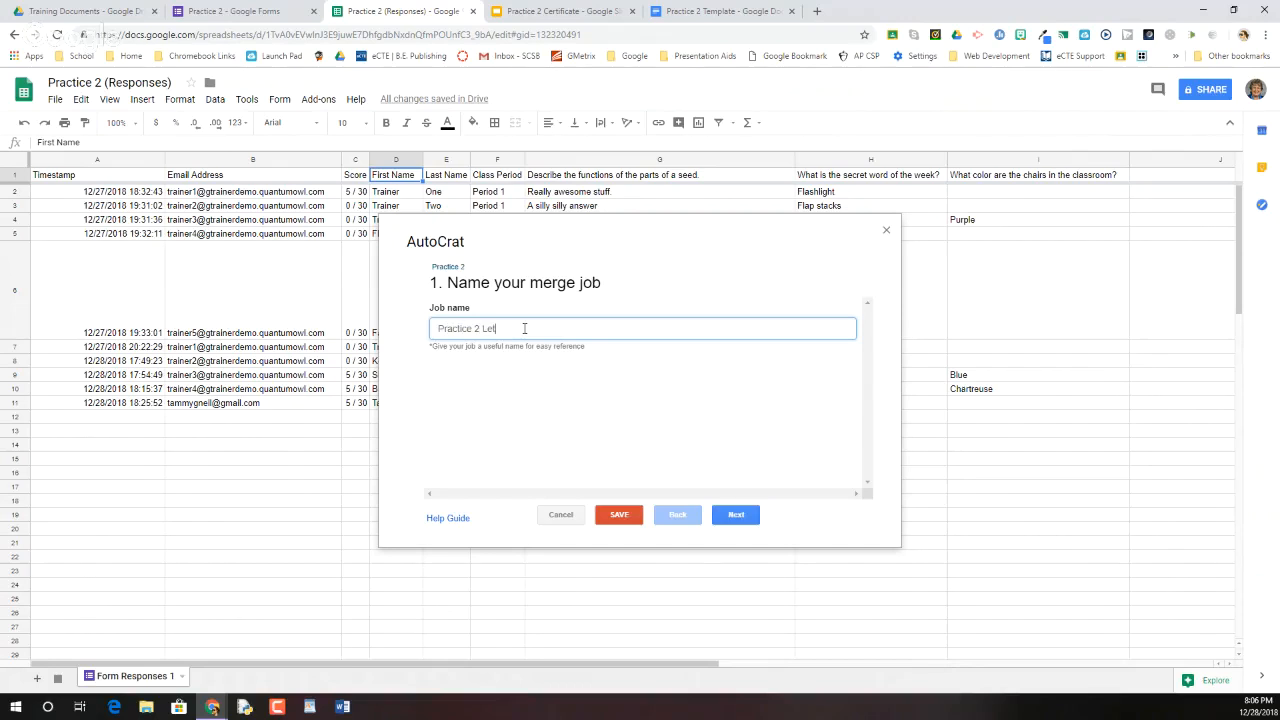
{"action": "type", "text": "ter"}
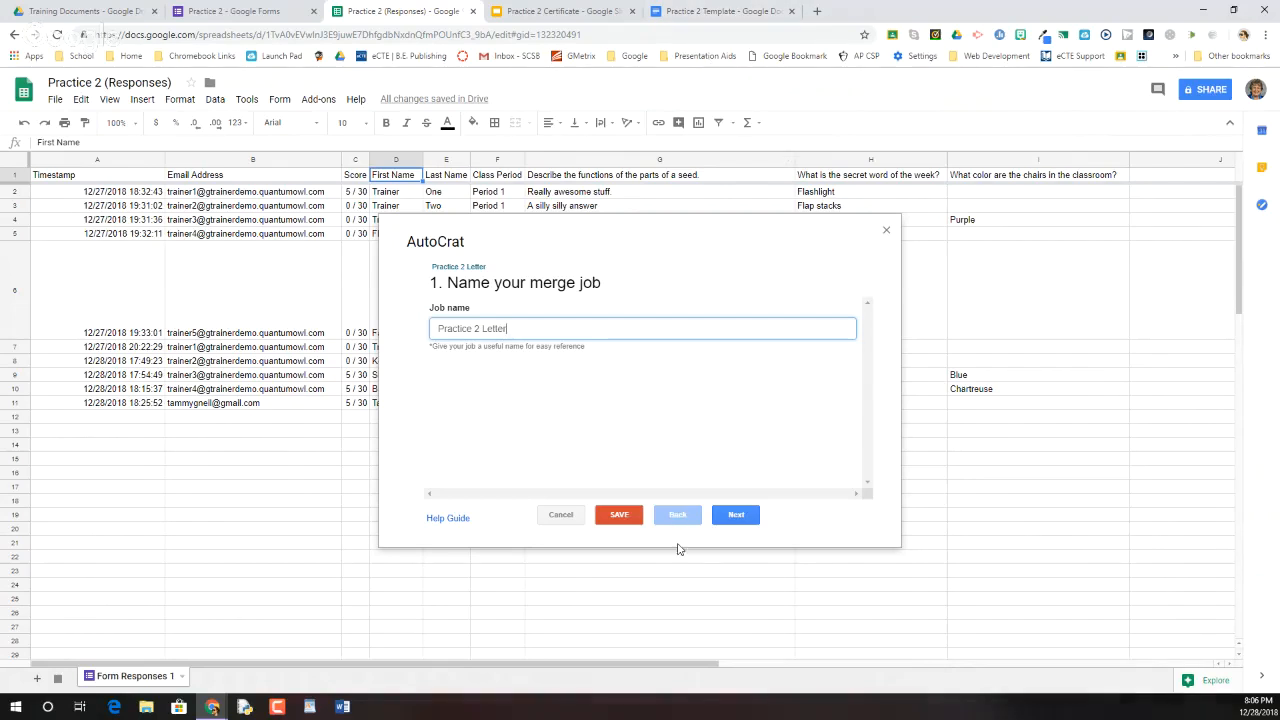
{"action": "left_click", "coordinate": [740, 517]}
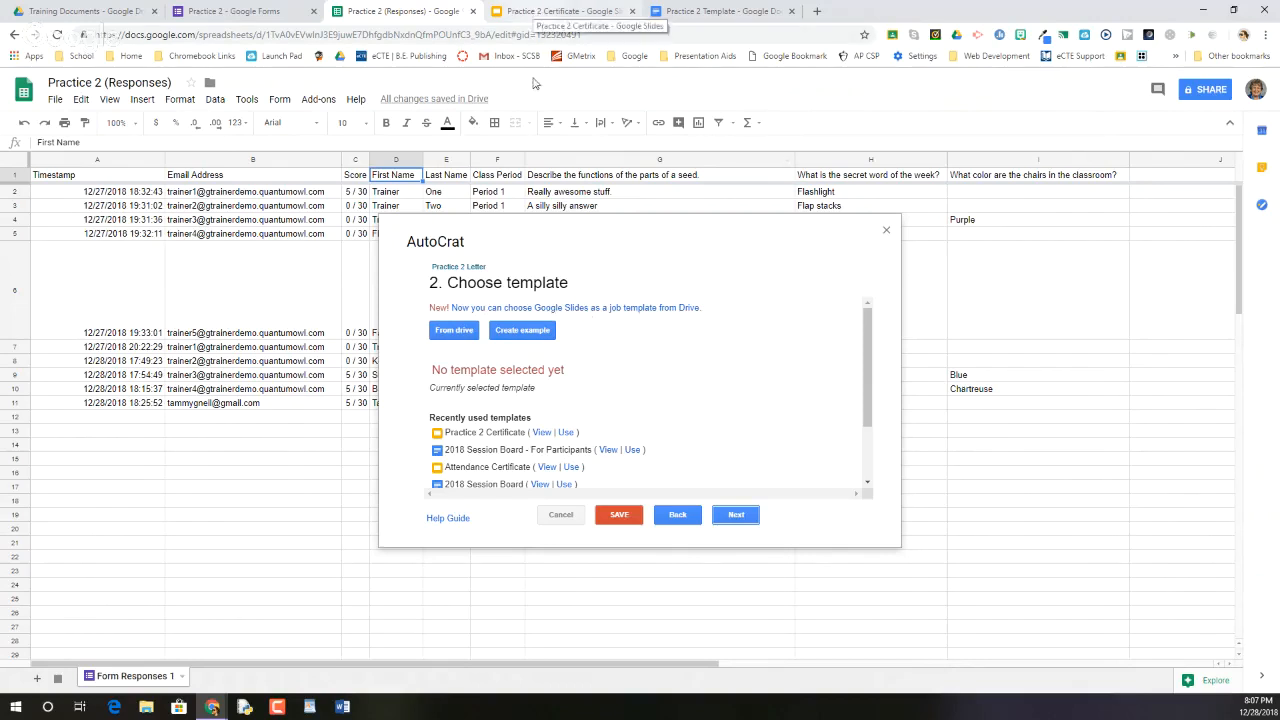
Pick Practice 2 Template from Drive as the job's template and continue to data mapping
{"action": "left_click", "coordinate": [452, 331]}
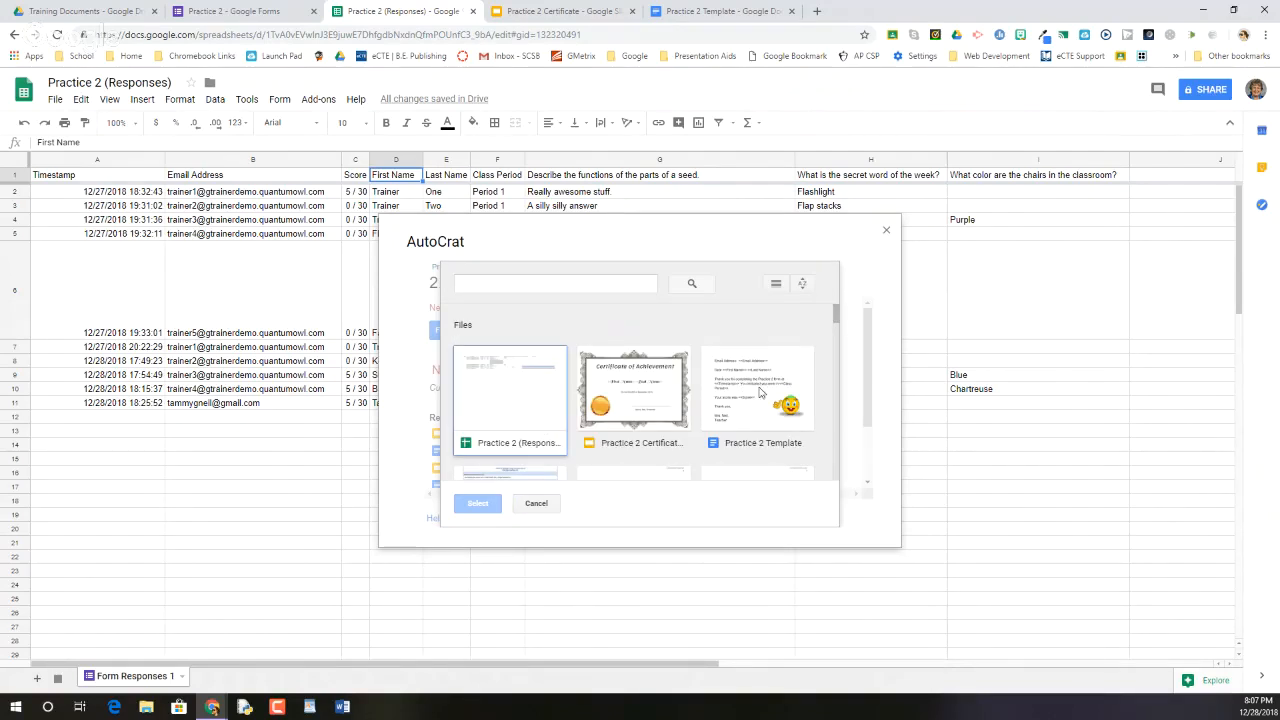
{"action": "left_click", "coordinate": [750, 398]}
{"action": "left_click", "coordinate": [477, 505]}
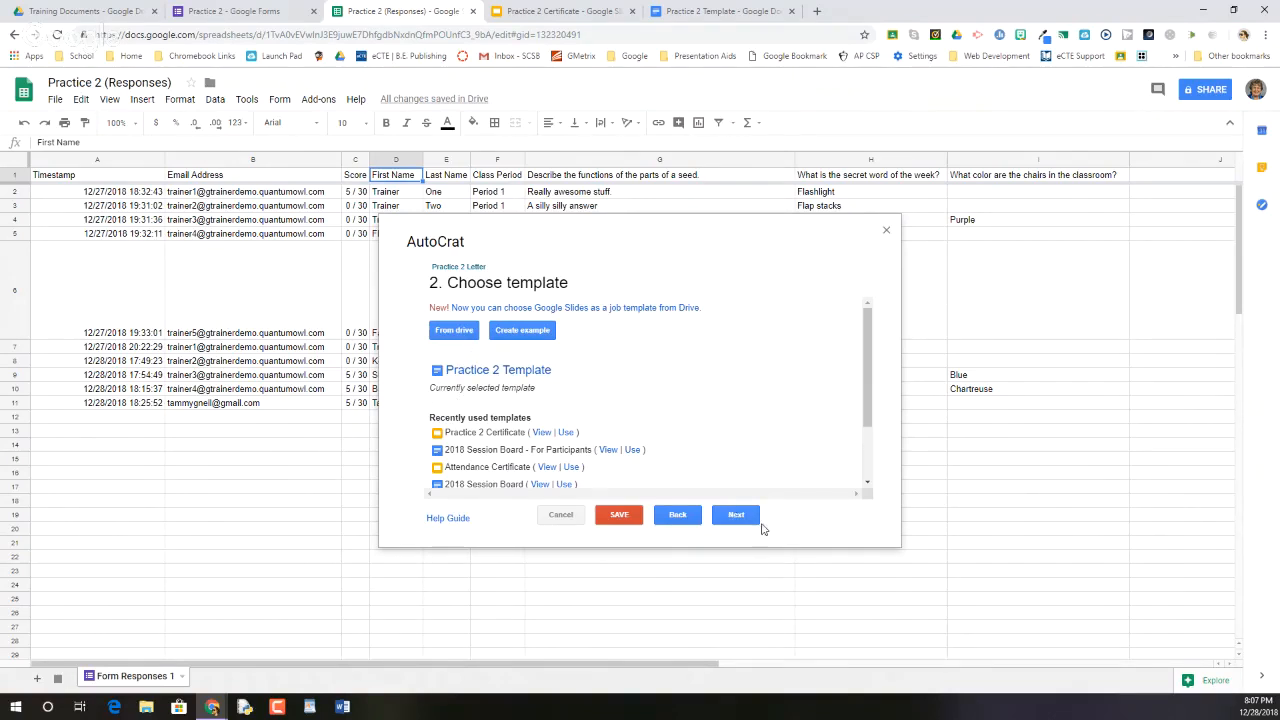
{"action": "left_click", "coordinate": [736, 516]}
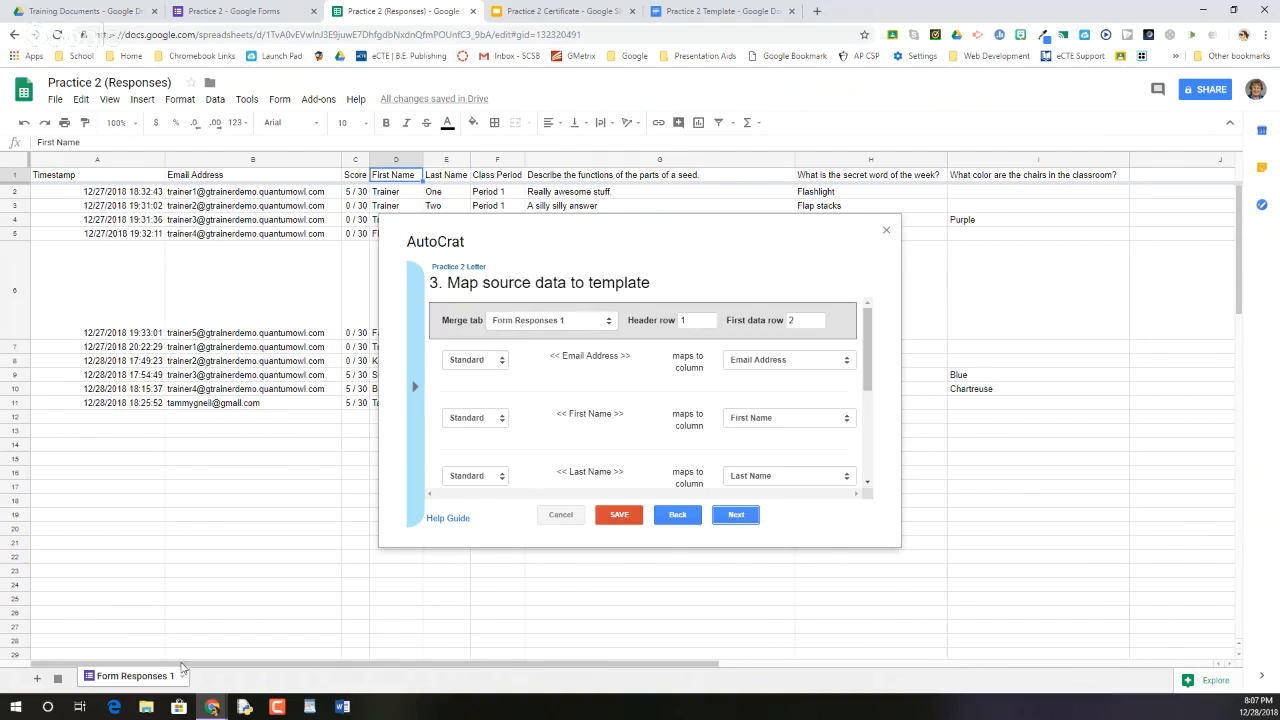
{"action": "left_click", "coordinate": [514, 324]}
{"action": "left_click", "coordinate": [514, 324]}
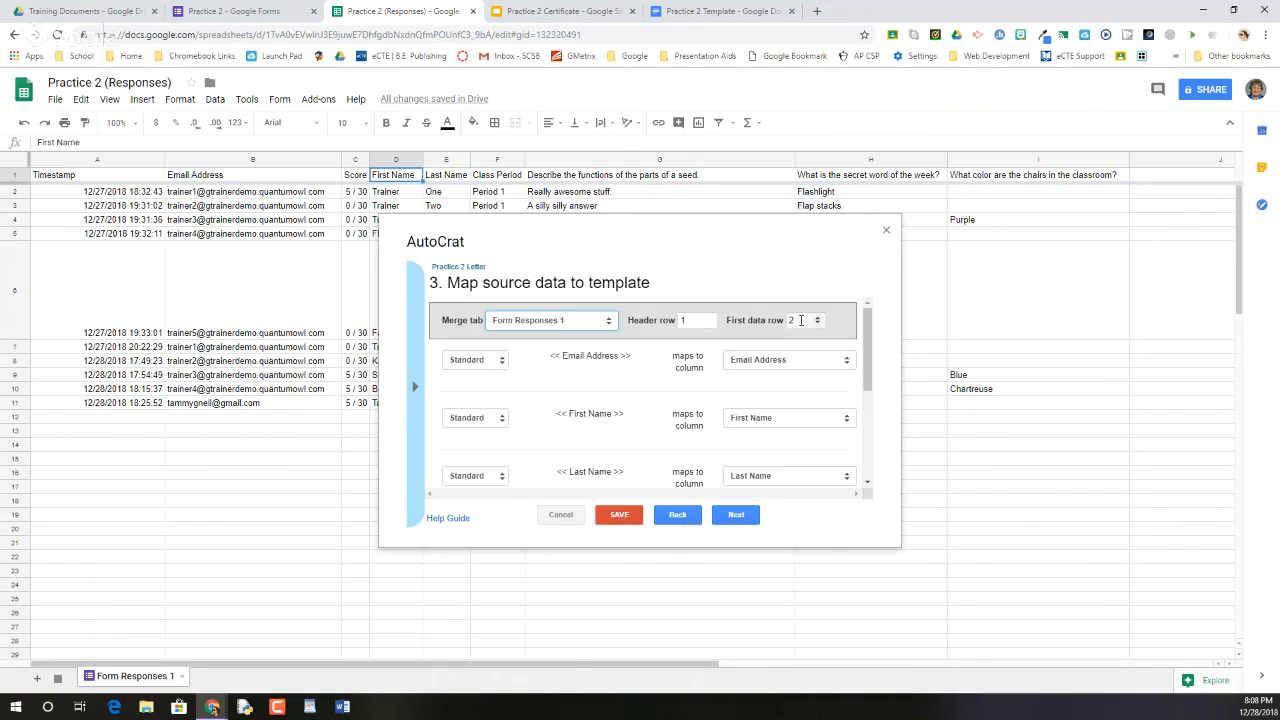
{"action": "scroll", "coordinate": [537, 371], "scroll_direction": "down", "scroll_amount": 1}
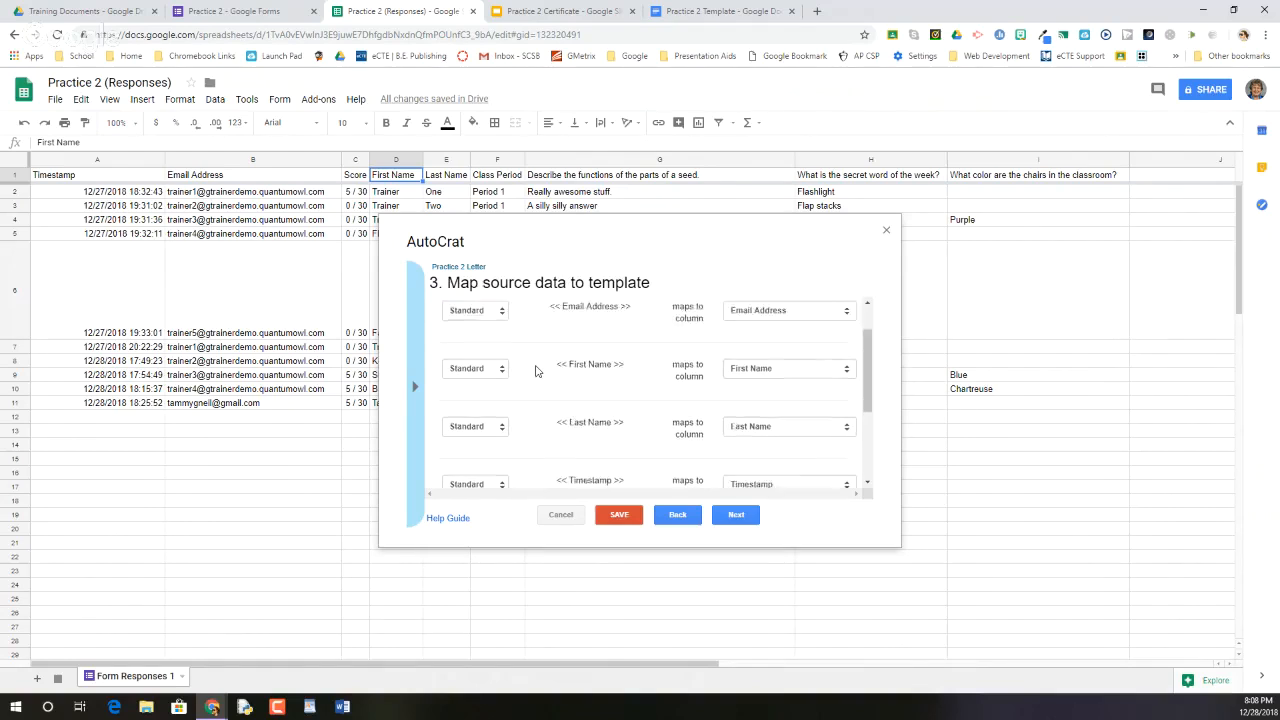
{"action": "scroll", "coordinate": [537, 371], "scroll_direction": "up", "scroll_amount": 1}
{"action": "left_click", "coordinate": [502, 362]}
{"action": "left_click", "coordinate": [502, 362]}
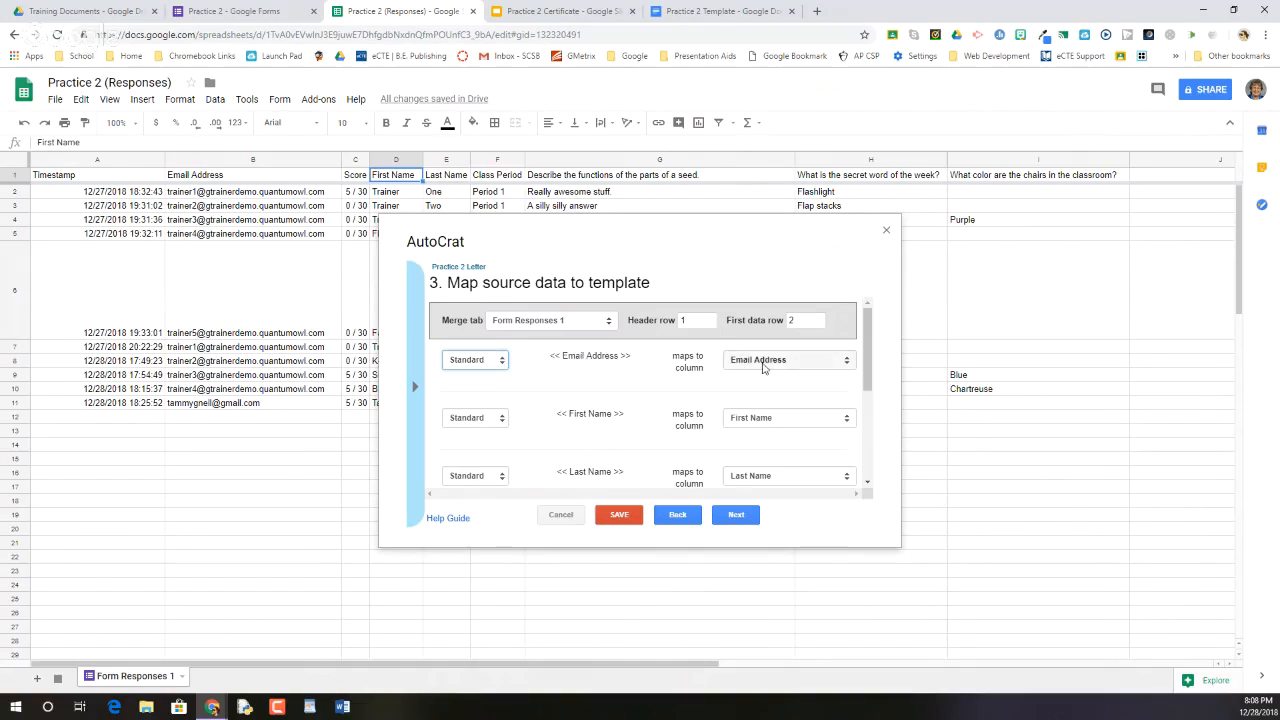
{"action": "scroll", "coordinate": [765, 365], "scroll_direction": "down", "scroll_amount": 1}
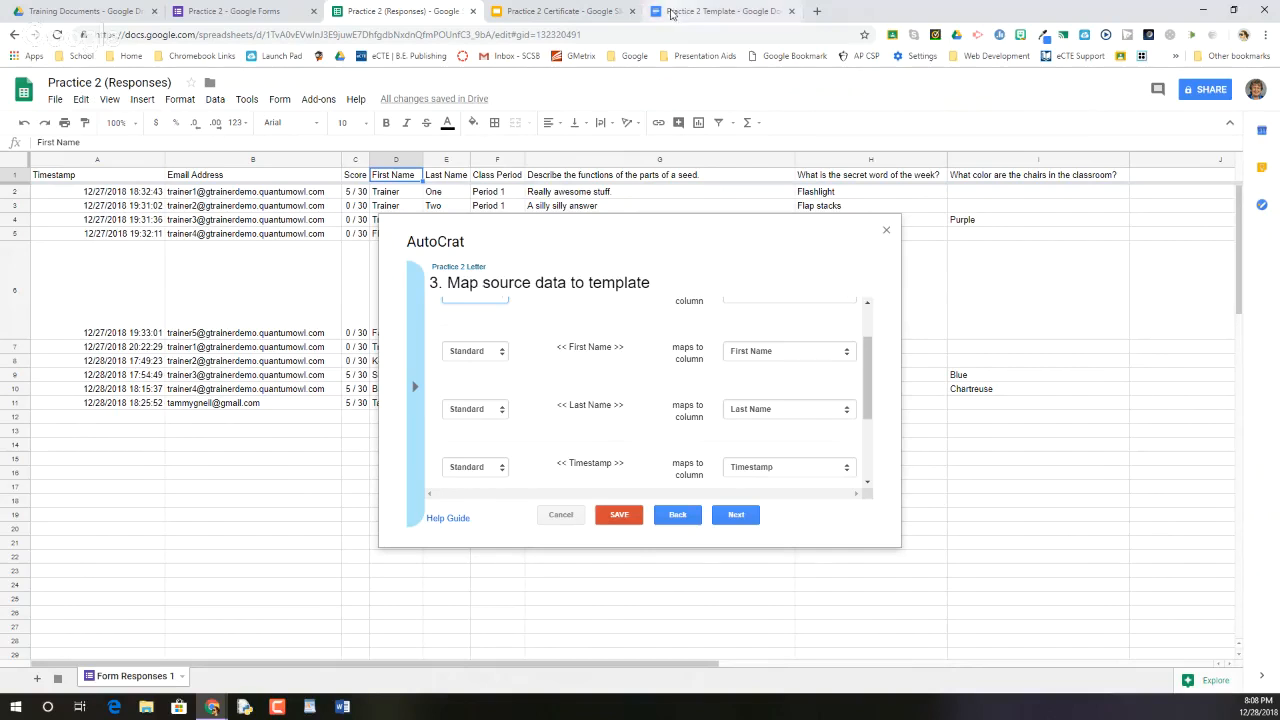
{"action": "scroll", "coordinate": [585, 405], "scroll_direction": "down", "scroll_amount": 1}
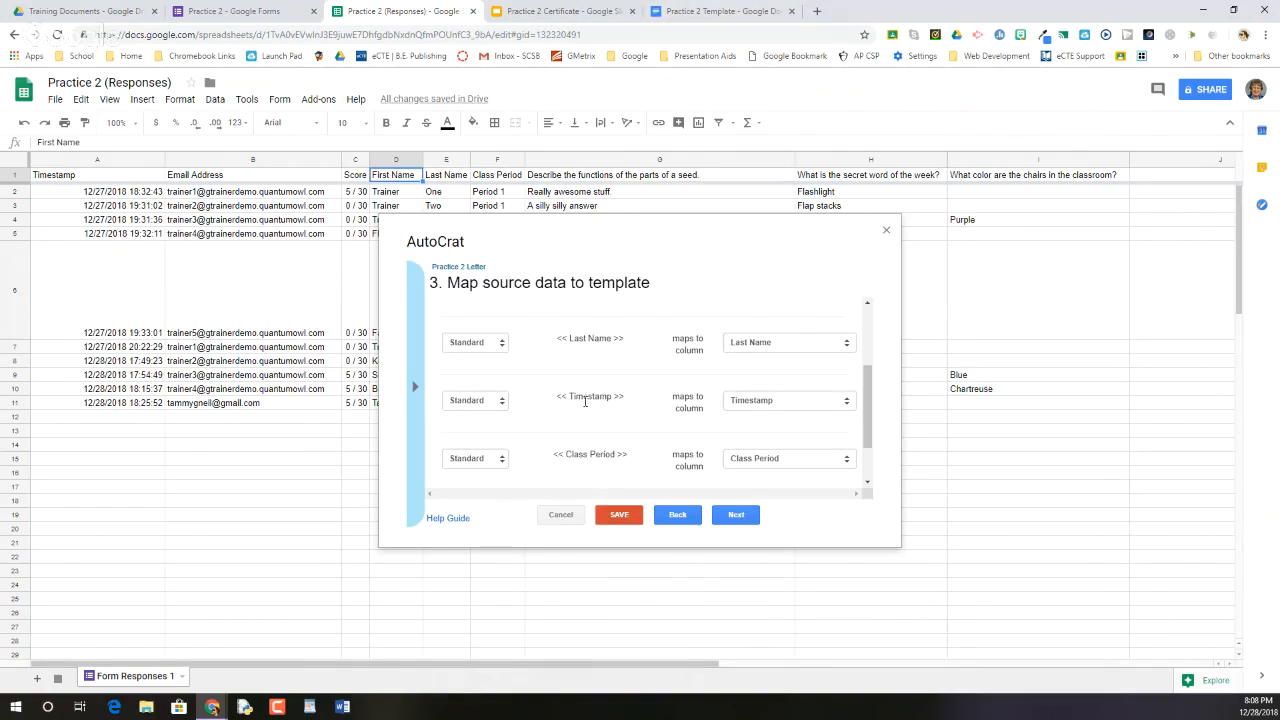
{"action": "scroll", "coordinate": [585, 418], "scroll_direction": "down", "scroll_amount": 1}
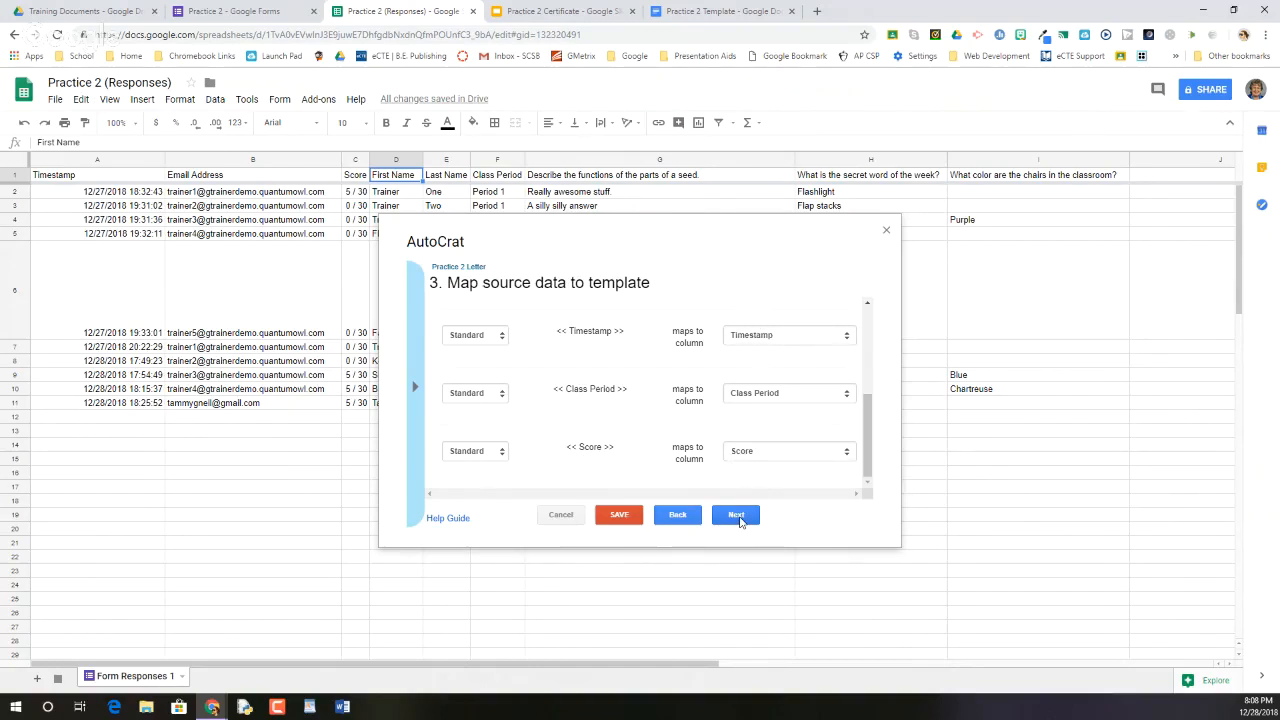
Enter 'Practice 2 Letter for <<First Name>' as the merged file name
{"action": "left_click", "coordinate": [740, 521]}
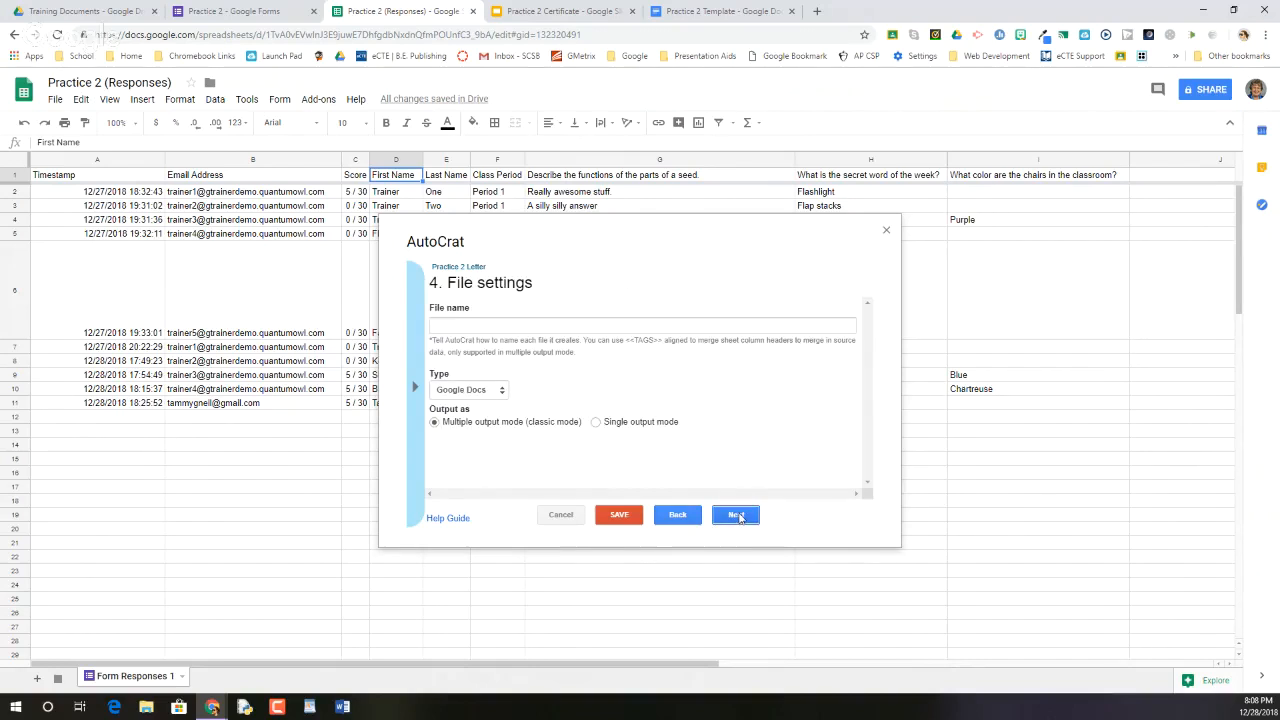
{"action": "left_click", "coordinate": [471, 327]}
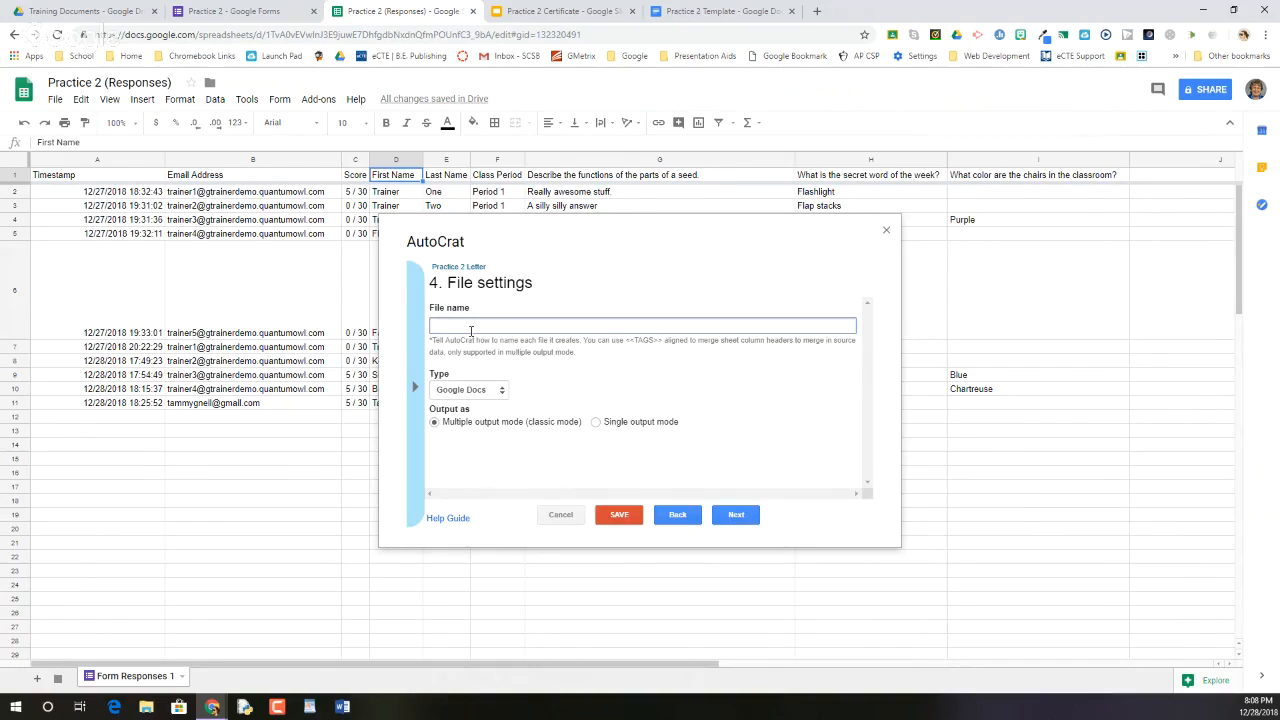
{"action": "type", "text": "Practice 2 Letter for <<First Name>>"}
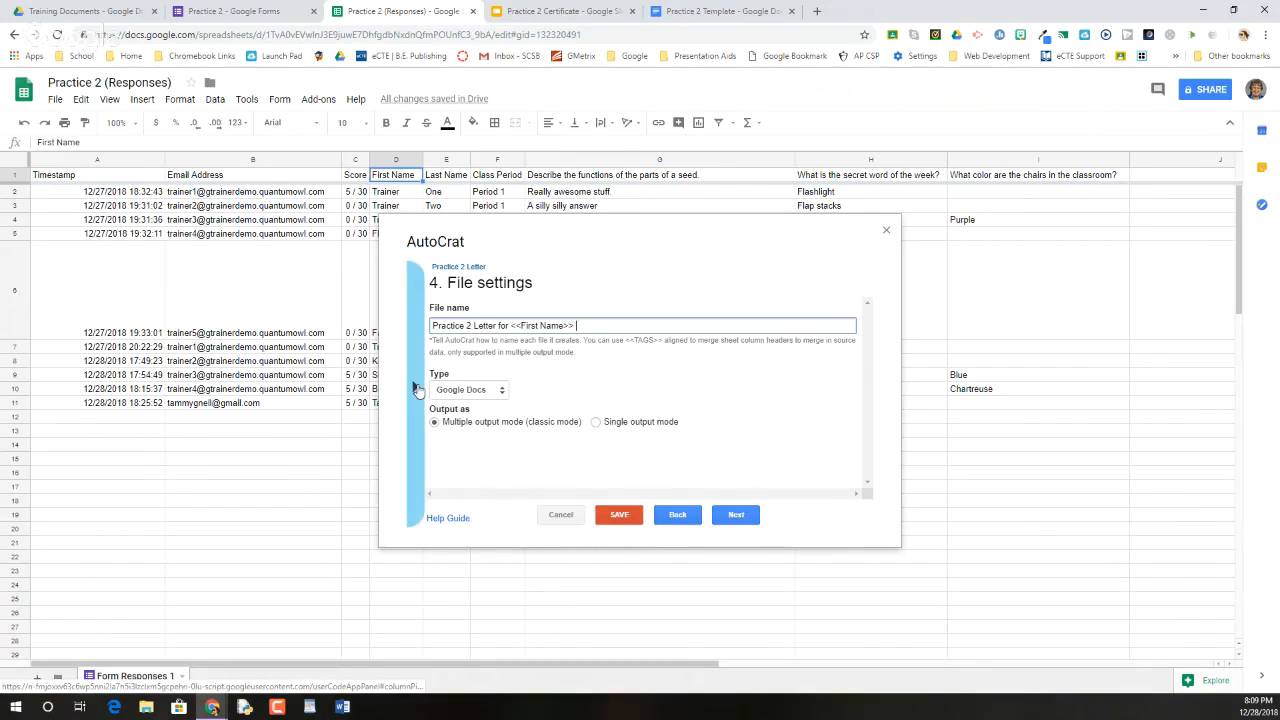
Copy the <<Last Name>> tag from the tag list and paste it at the end of the file name
{"action": "left_click", "coordinate": [418, 389]}
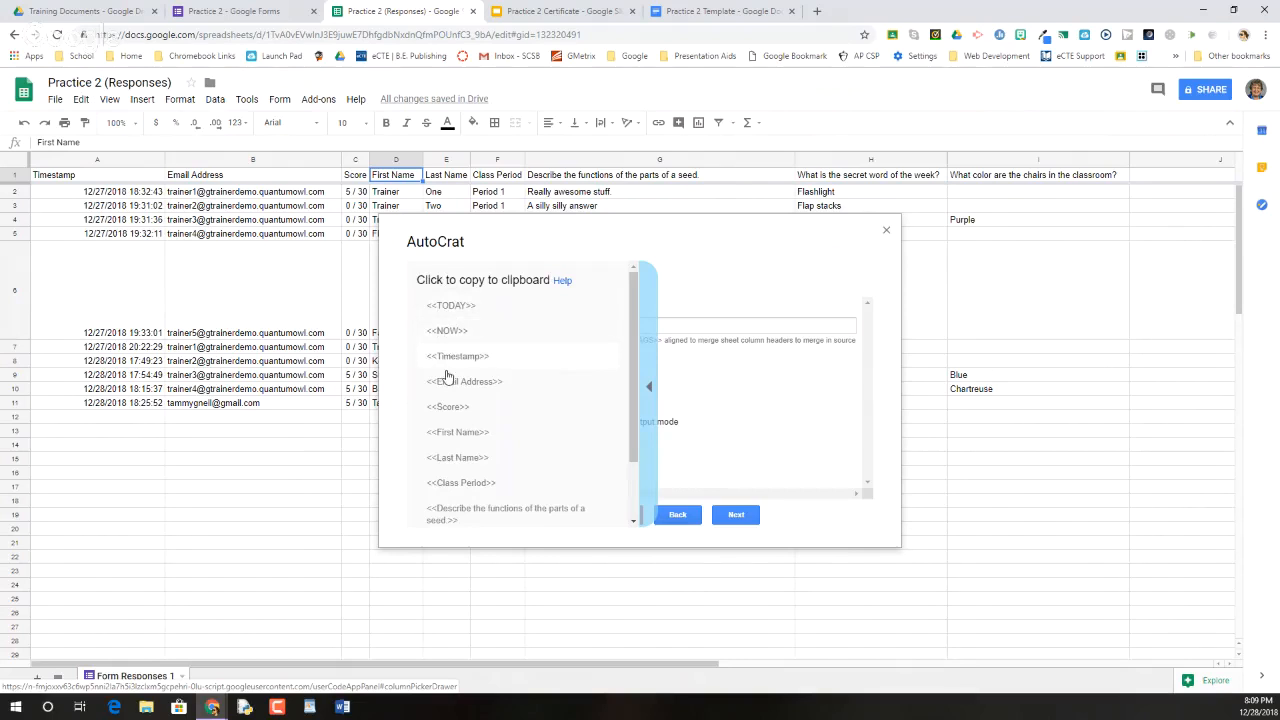
{"action": "left_click", "coordinate": [444, 465]}
{"action": "left_click", "coordinate": [588, 326]}
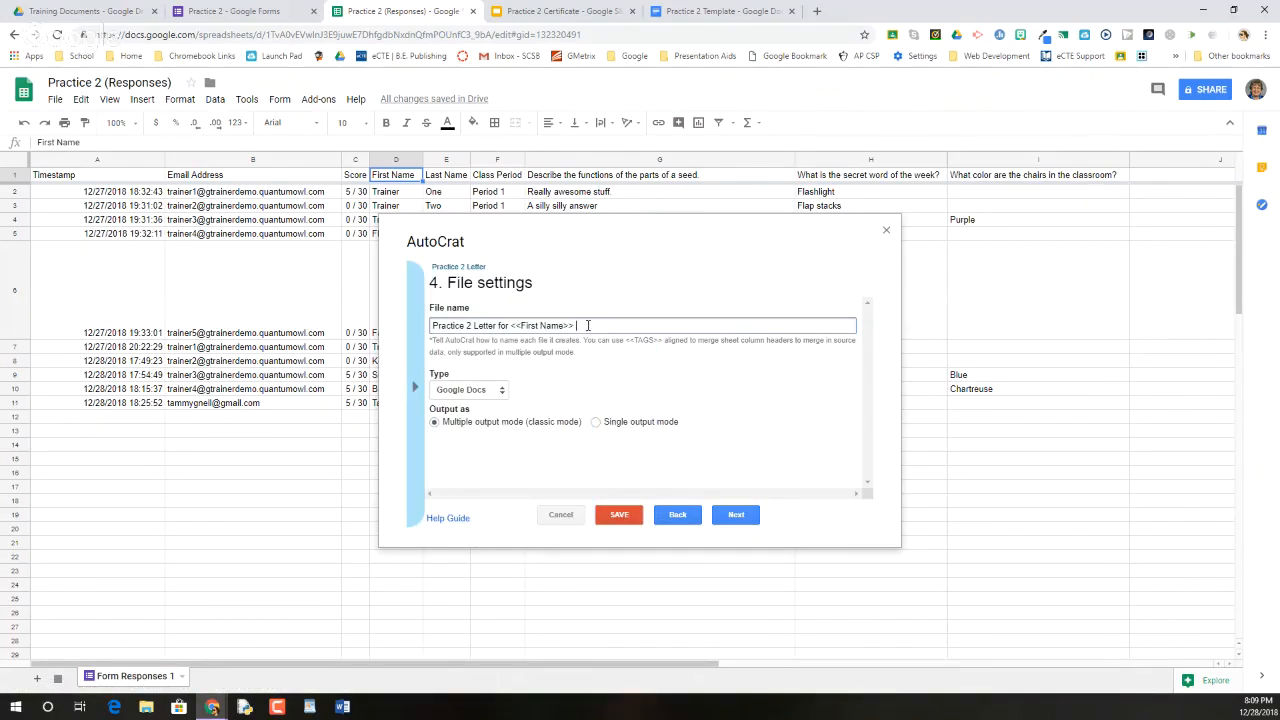
{"action": "right_click", "coordinate": [587, 326]}
{"action": "left_click", "coordinate": [622, 430]}
Set the output type to PDF in Single file mode with page breaks, then continue
{"action": "left_click", "coordinate": [503, 391]}
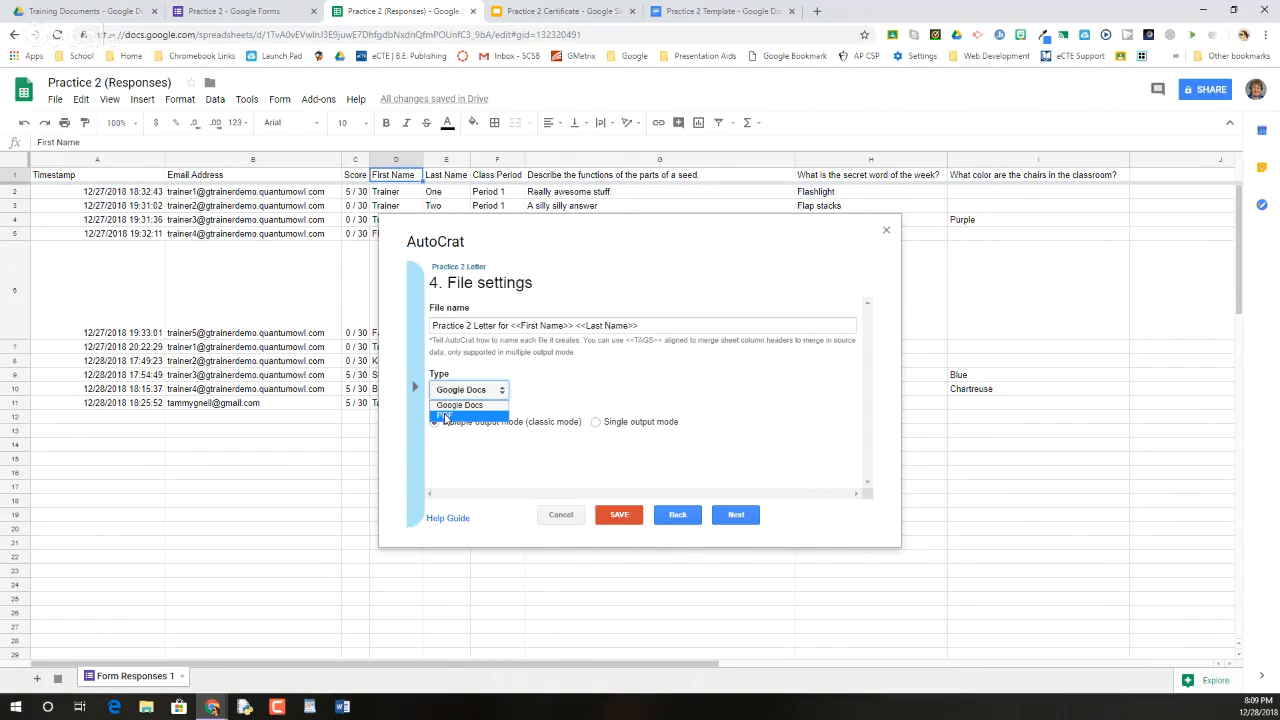
{"action": "left_click", "coordinate": [445, 416]}
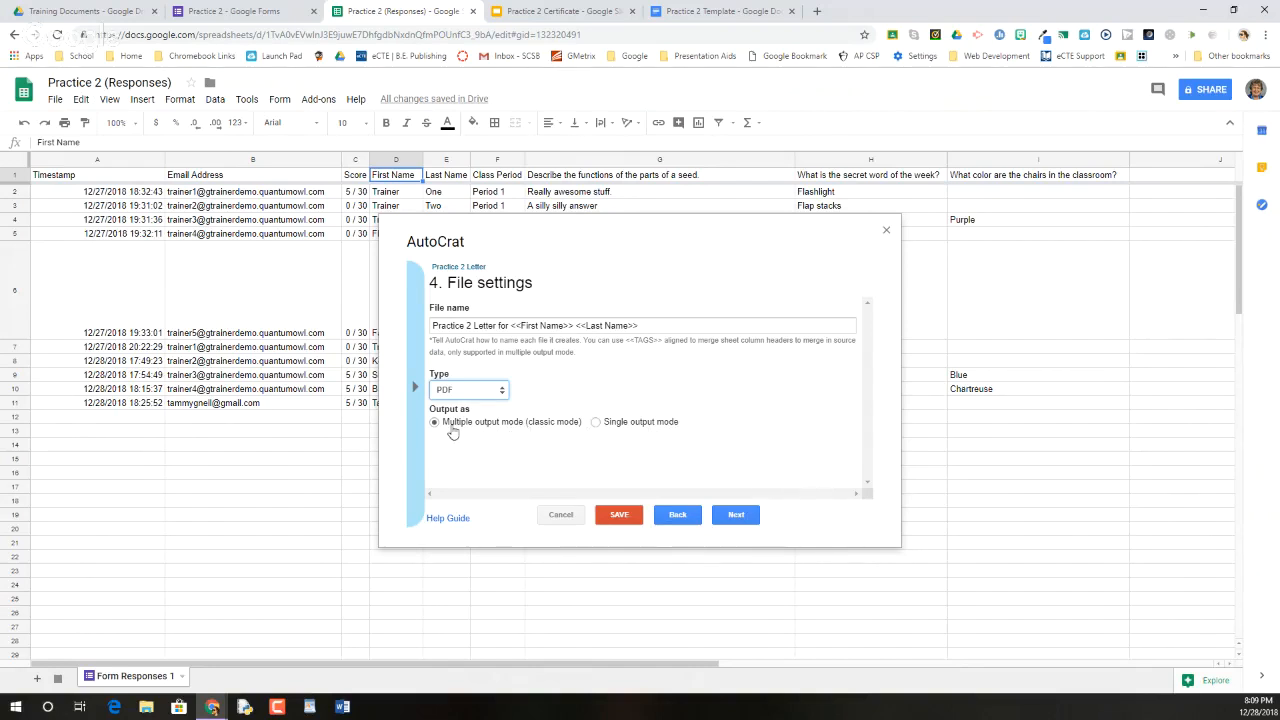
{"action": "left_click", "coordinate": [596, 422]}
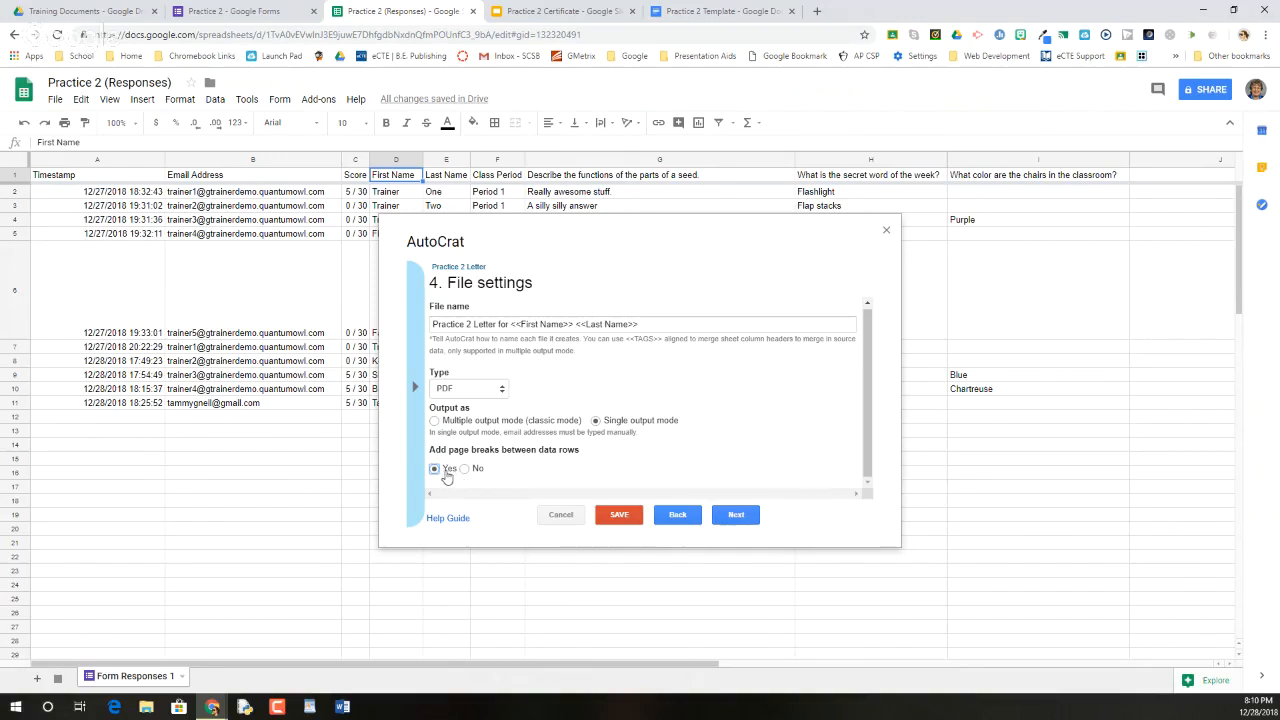
{"action": "left_click", "coordinate": [746, 521]}
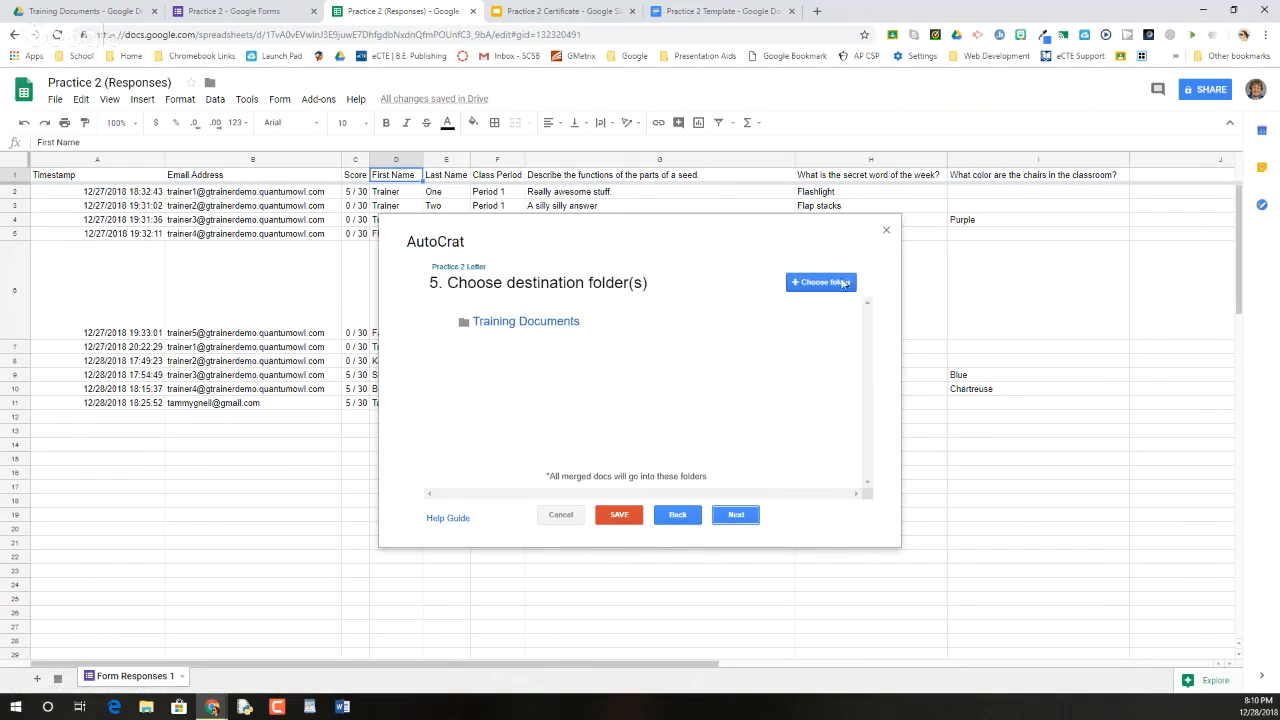
Add the Practice 2 AutoCrat folder from Drive as a destination folder
{"action": "left_click", "coordinate": [833, 284]}
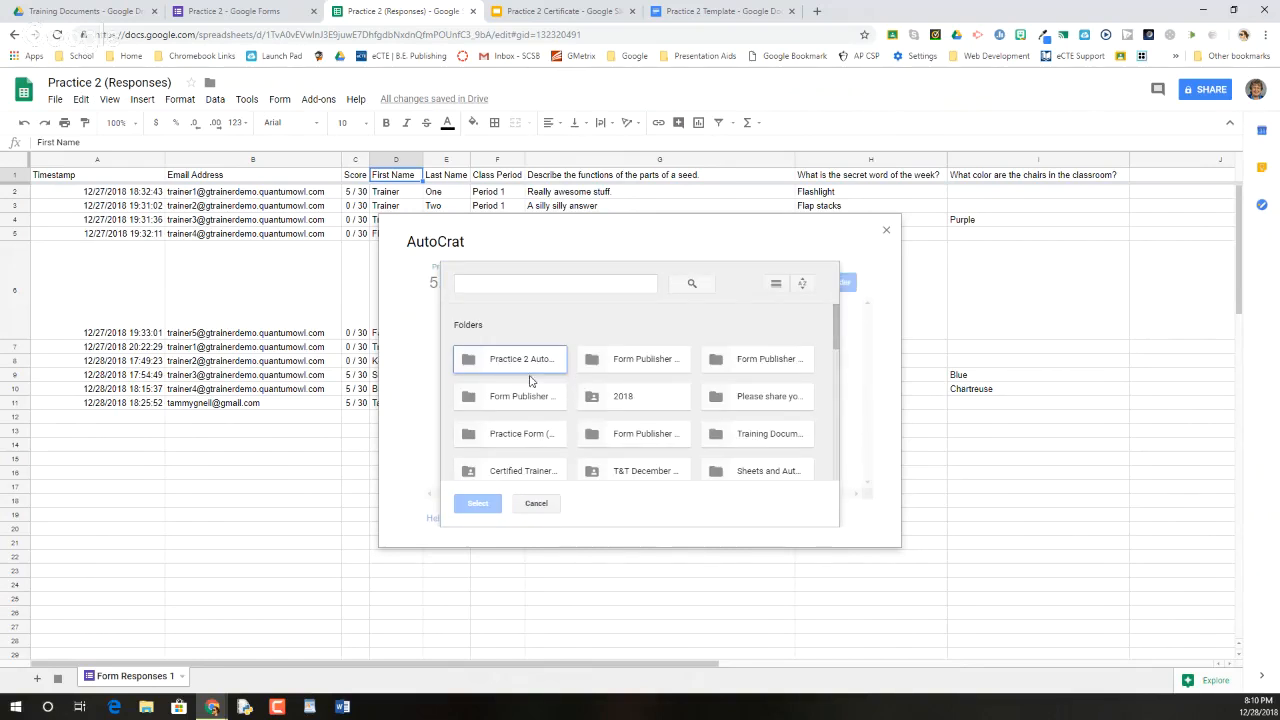
{"action": "left_click", "coordinate": [525, 360]}
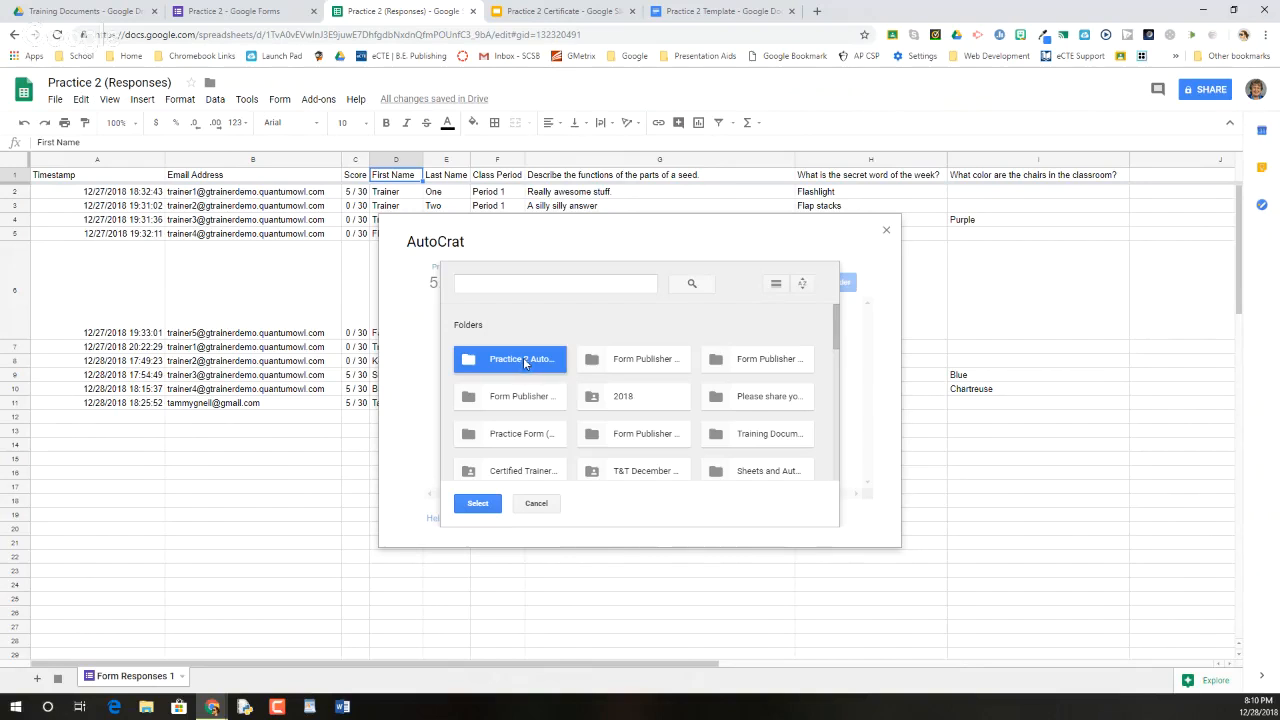
{"action": "left_click", "coordinate": [471, 509]}
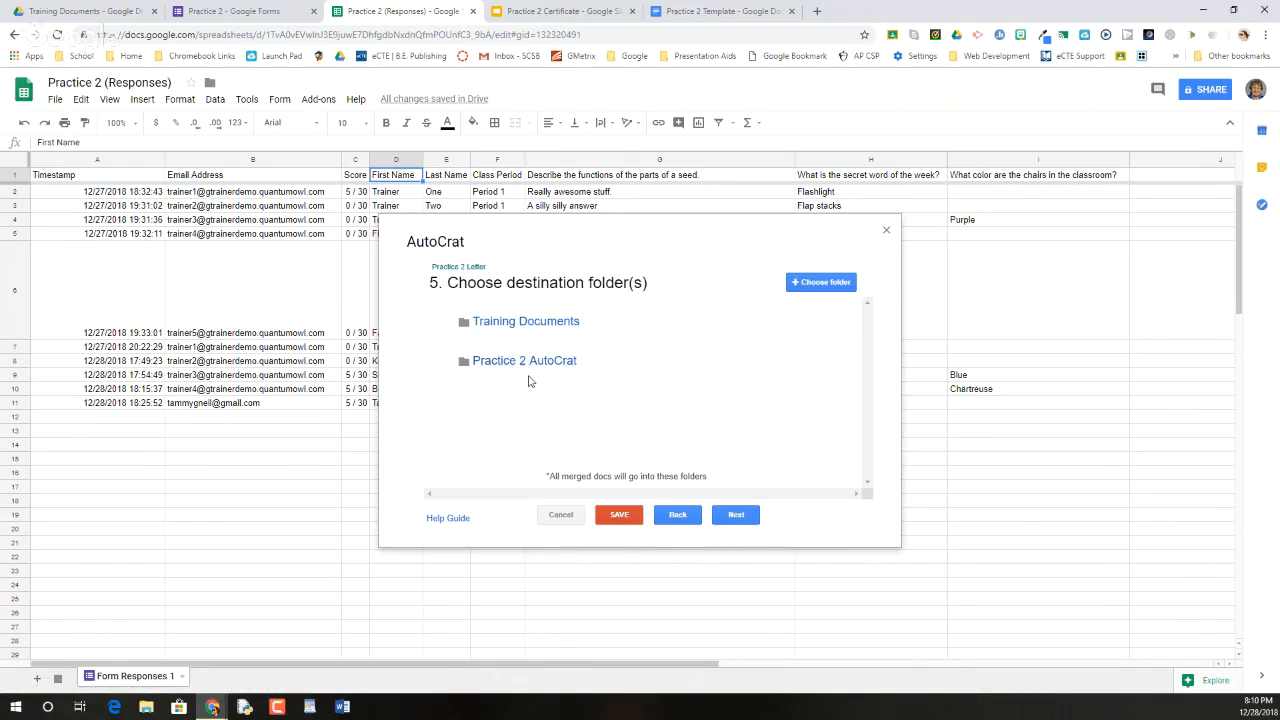
Delete the Training Documents destination folder and continue to the dynamic folder step
{"action": "mouse_move", "coordinate": [805, 322]}
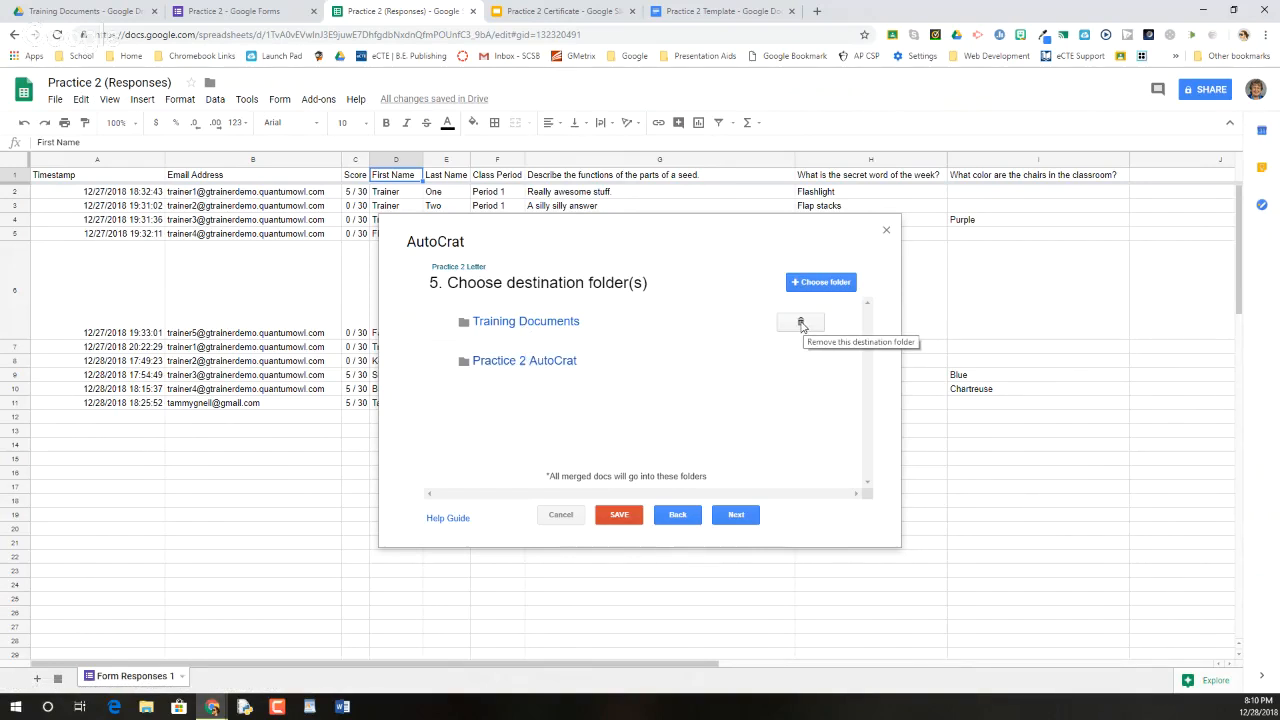
{"action": "left_click", "coordinate": [801, 323]}
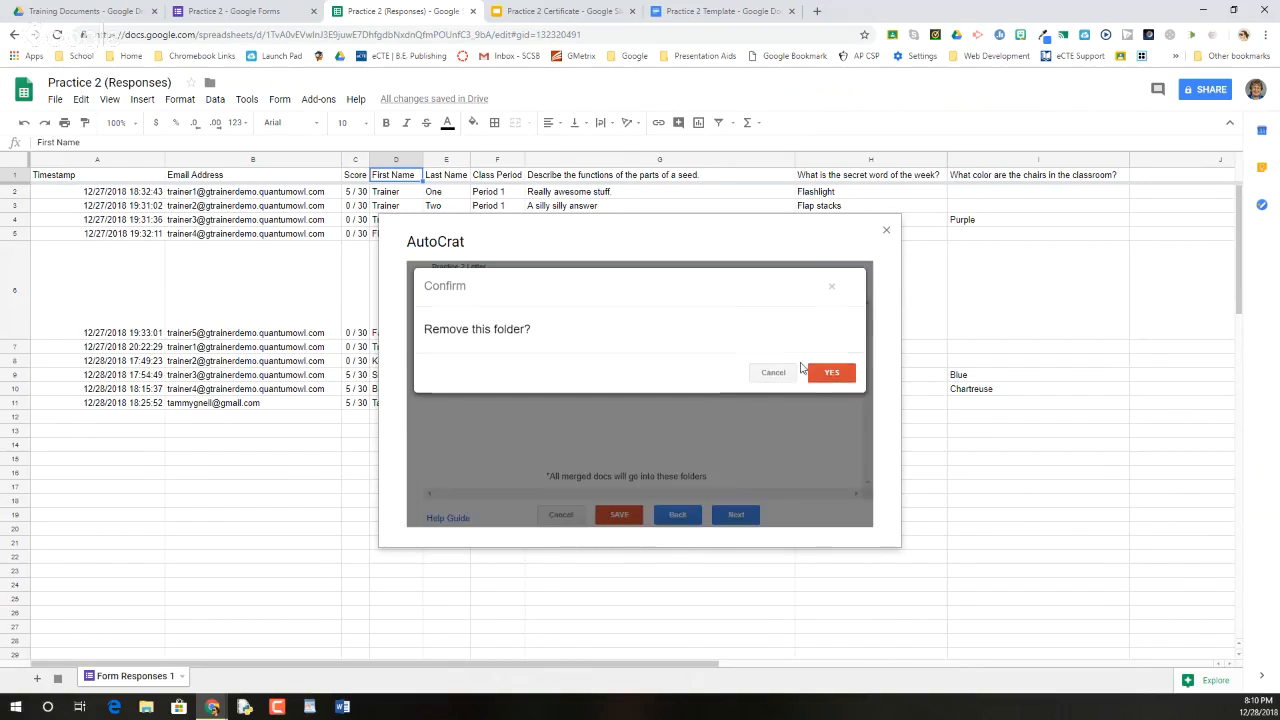
{"action": "left_click", "coordinate": [828, 373]}
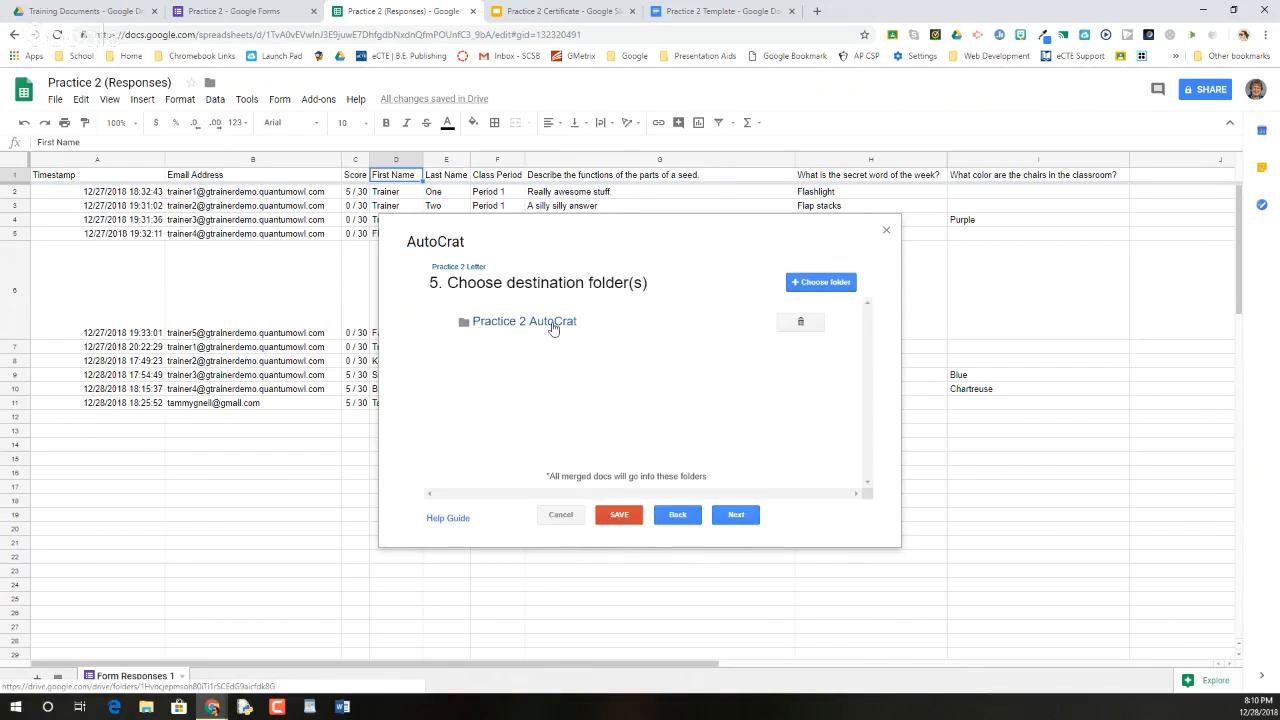
{"action": "left_click", "coordinate": [737, 516]}
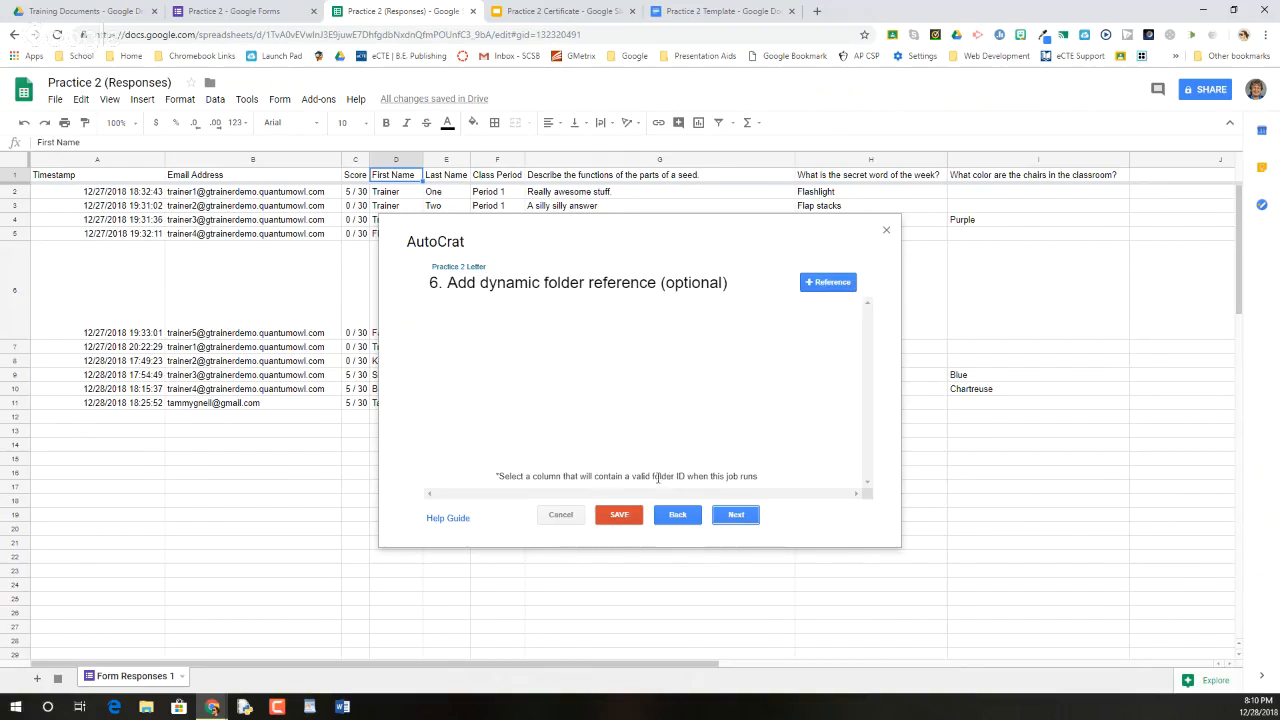
Add a merge condition of Timestamp equals NOT NULL, then continue to sharing and emails
{"action": "left_click", "coordinate": [731, 515]}
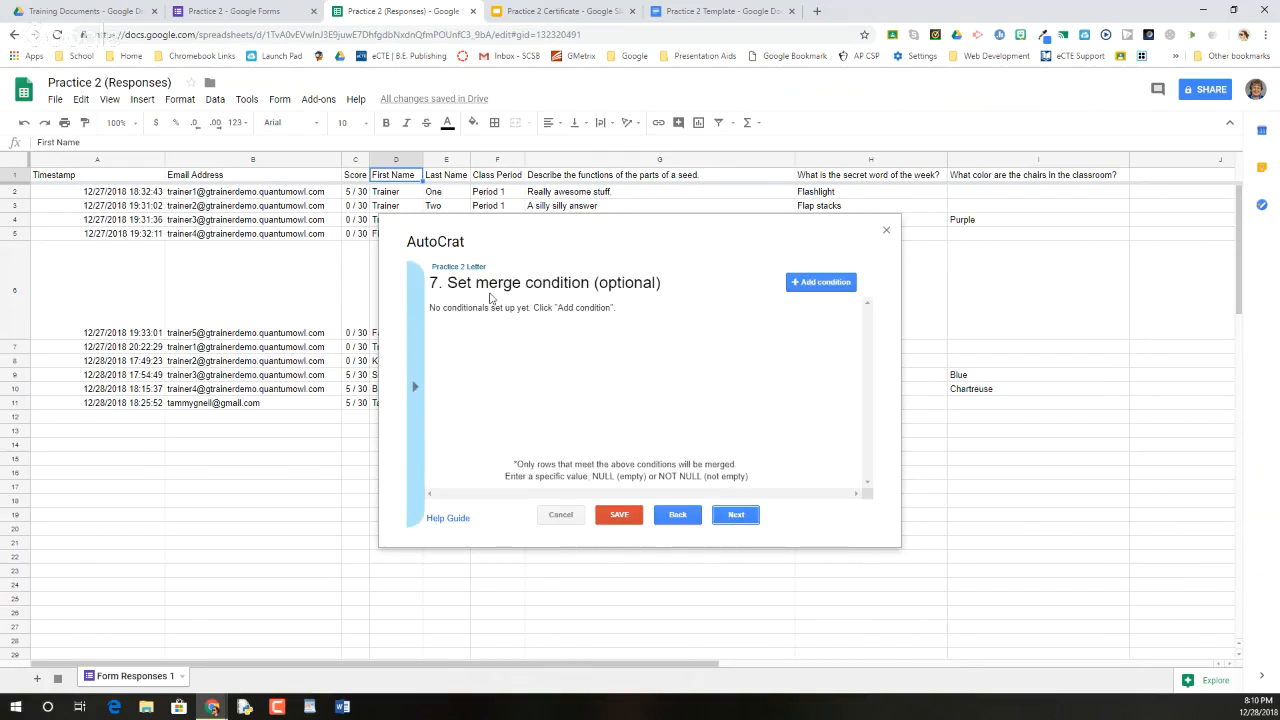
{"action": "left_click", "coordinate": [845, 283]}
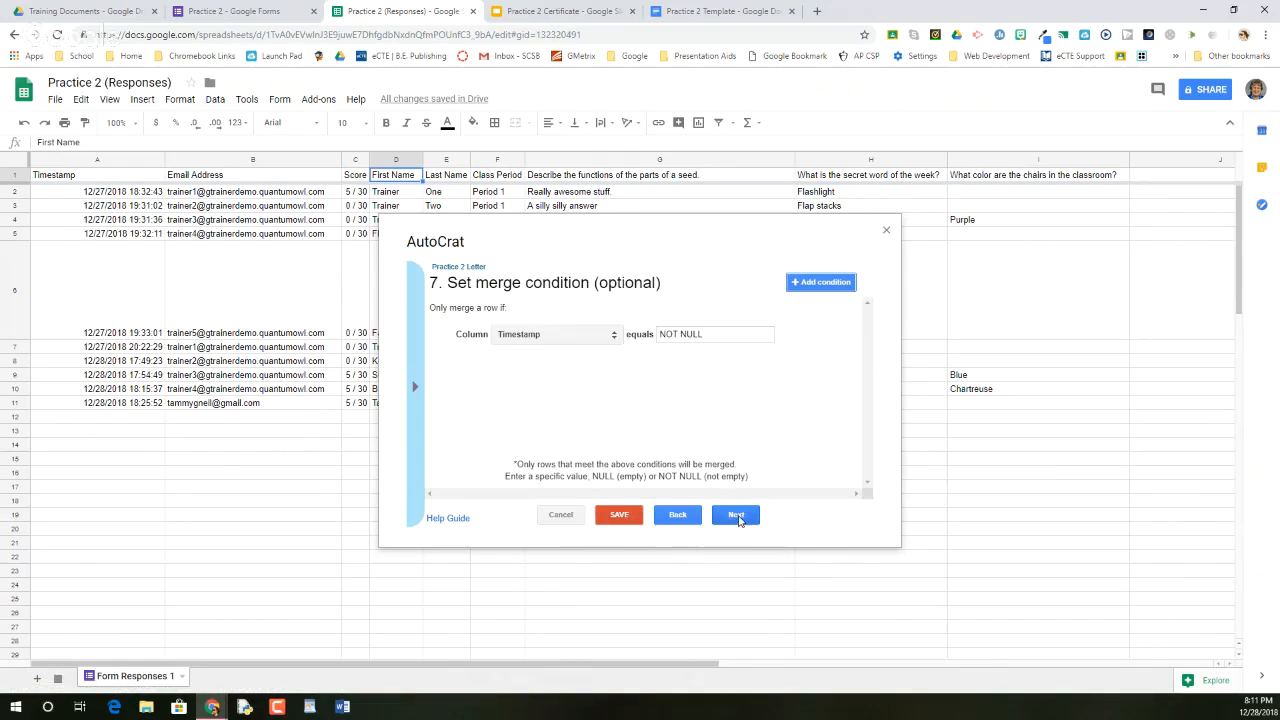
{"action": "left_click", "coordinate": [610, 335]}
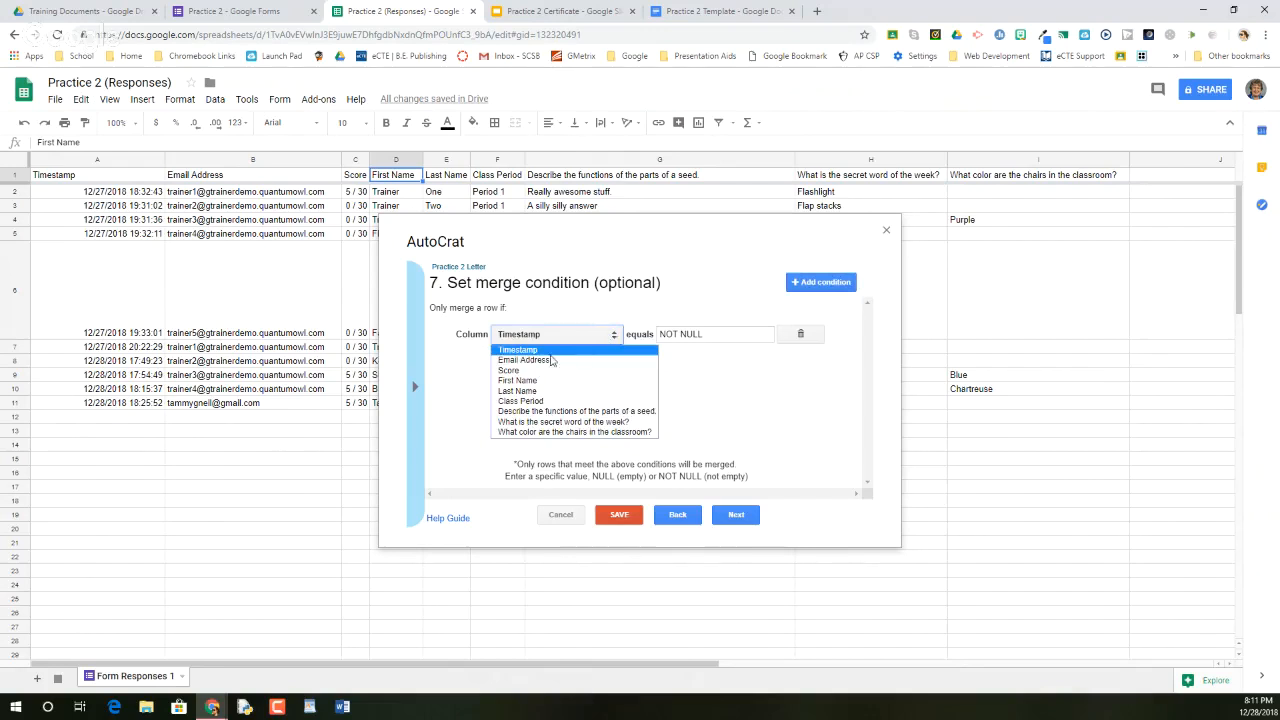
{"action": "left_click", "coordinate": [518, 381]}
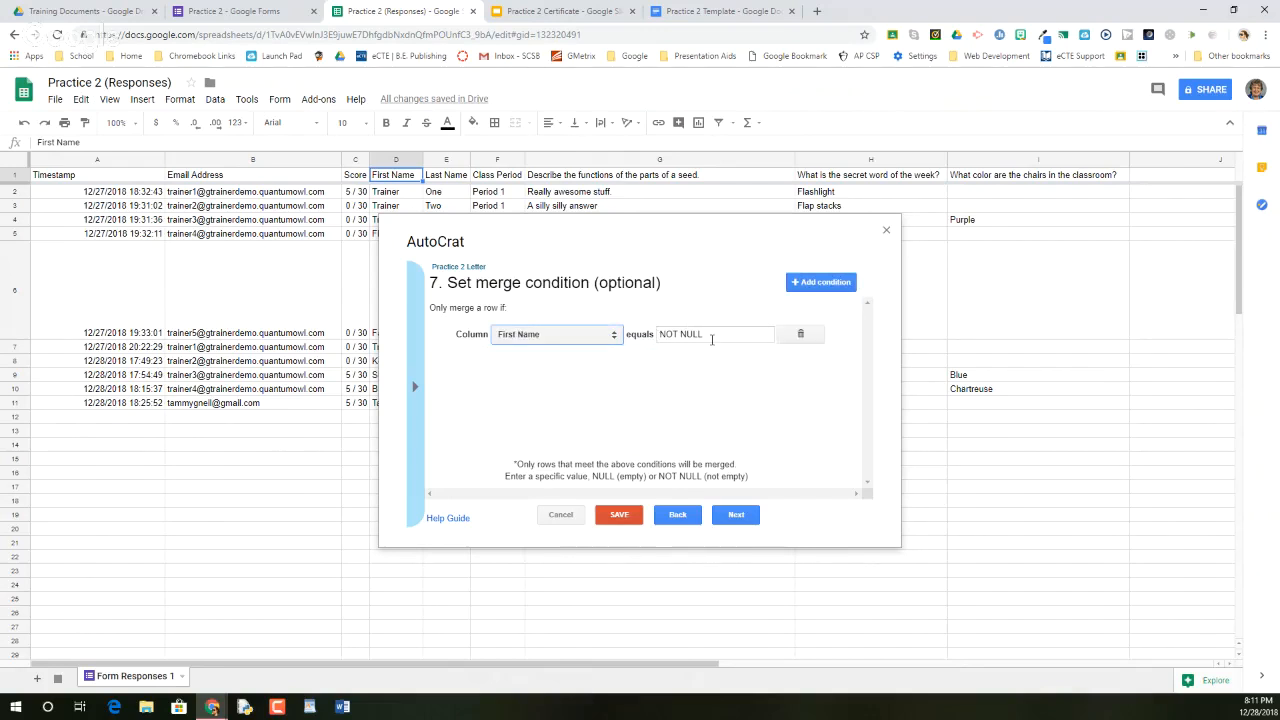
{"action": "left_click", "coordinate": [614, 335]}
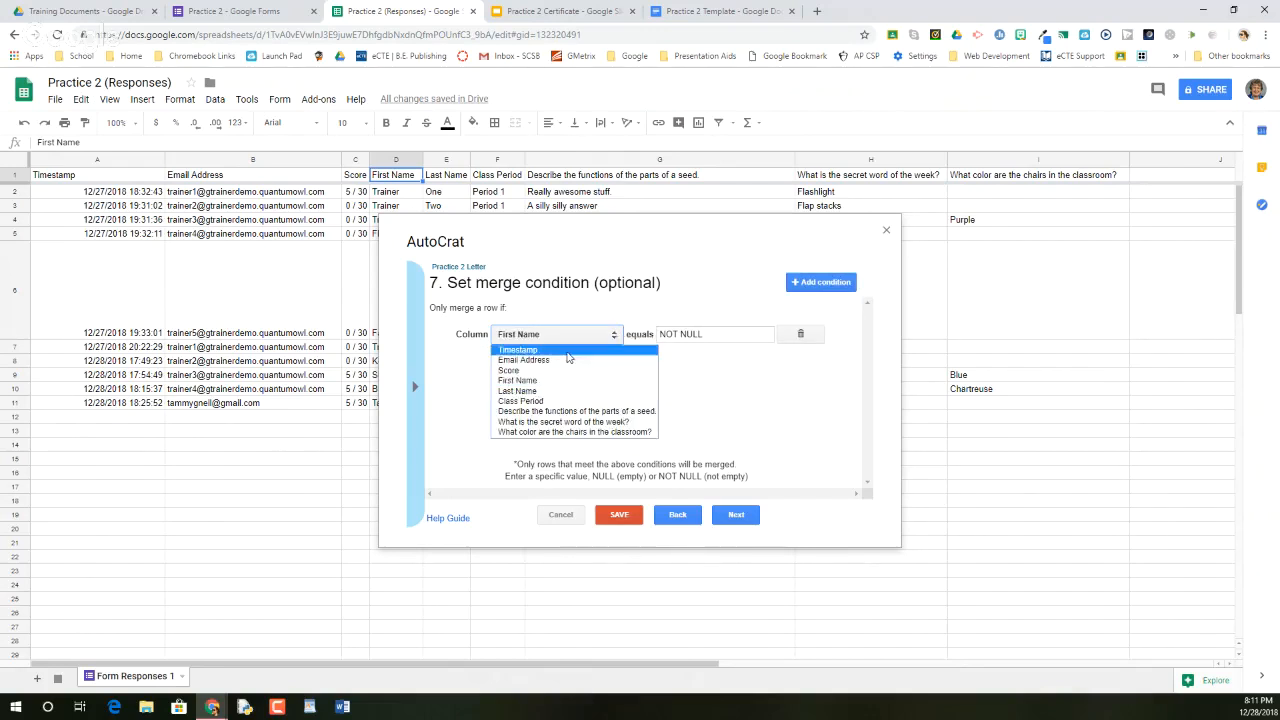
{"action": "left_click", "coordinate": [568, 355]}
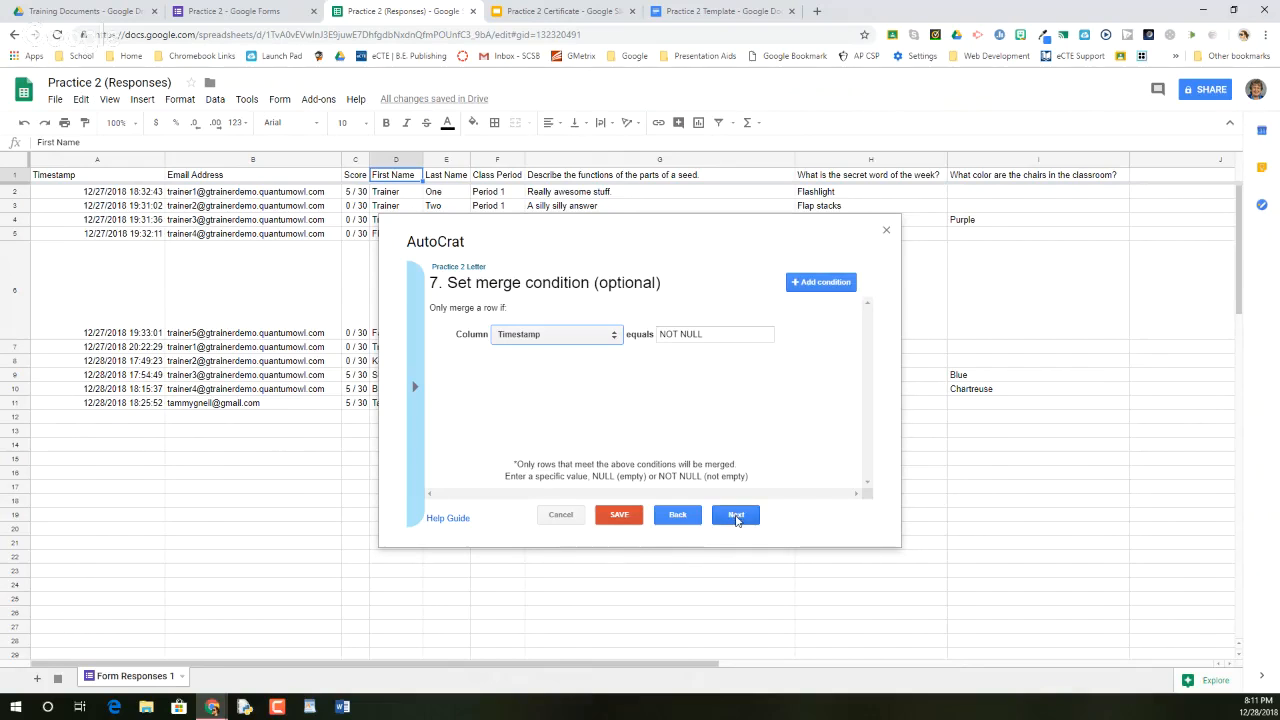
{"action": "left_click", "coordinate": [736, 517]}
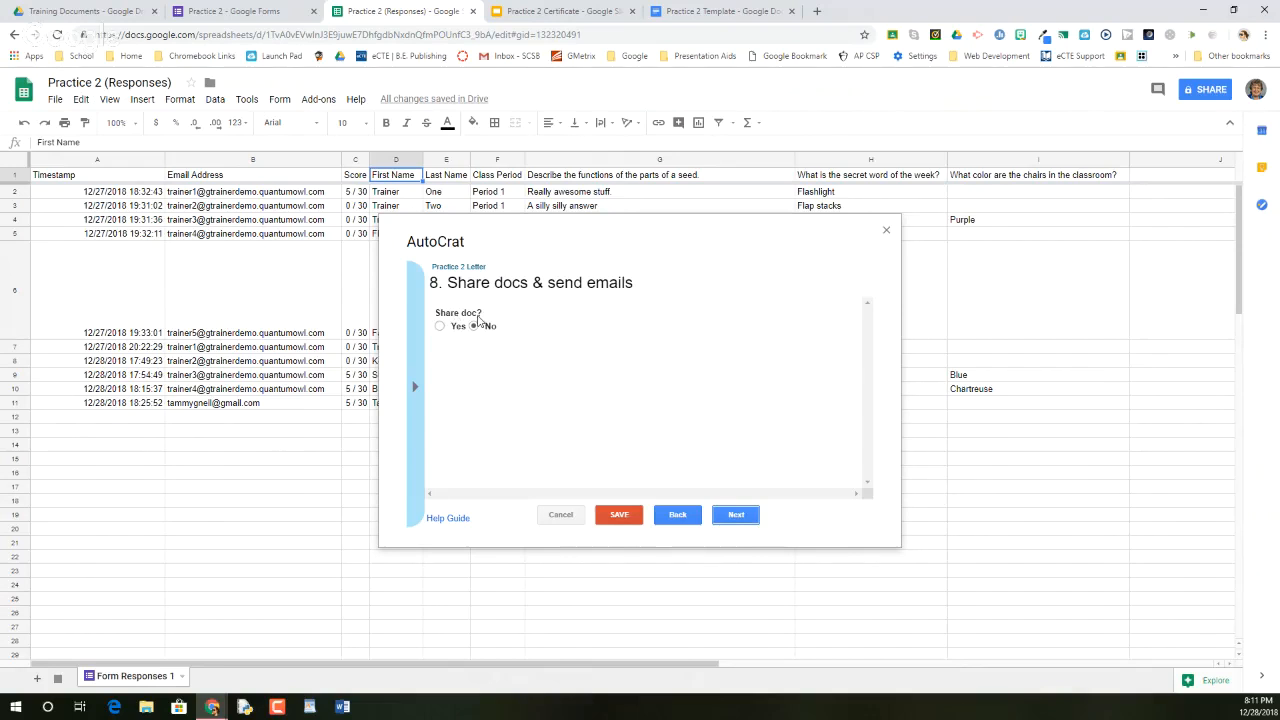
Turn on sharing of merged documents, keeping re-sharing allowed and the no-reply sender off
{"action": "left_click", "coordinate": [439, 327]}
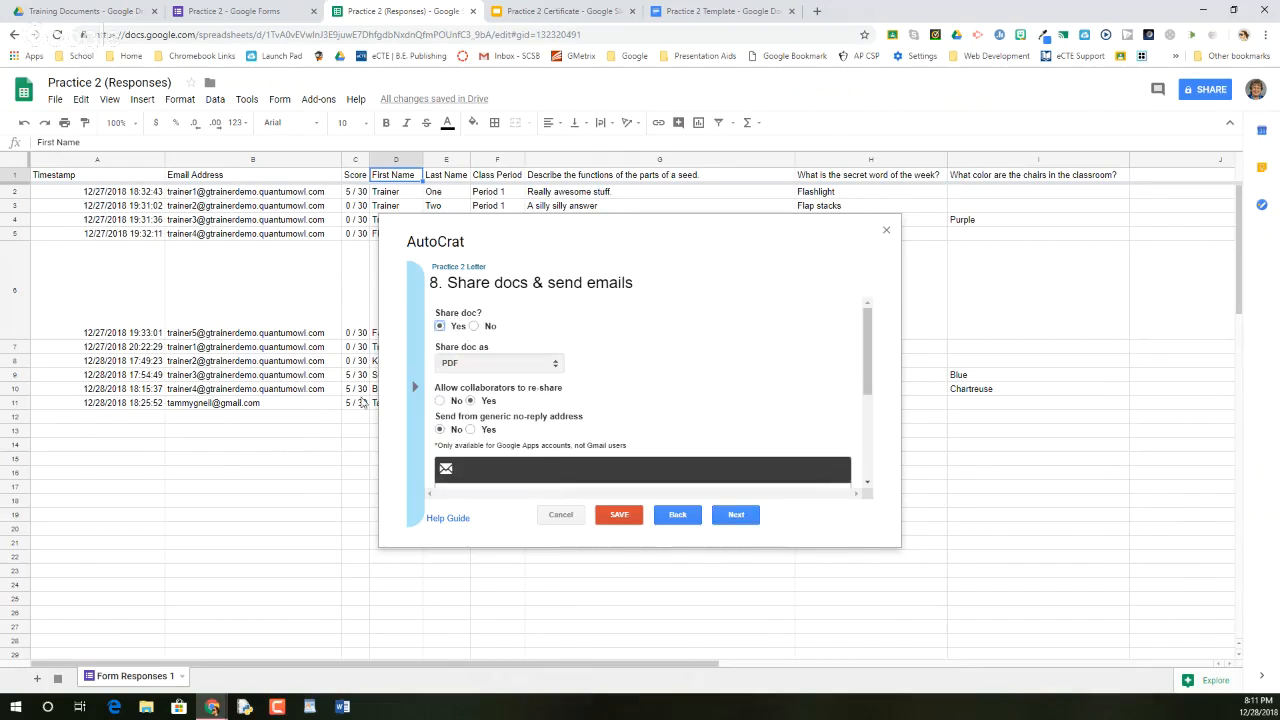
{"action": "left_click", "coordinate": [441, 402]}
{"action": "left_click", "coordinate": [471, 402]}
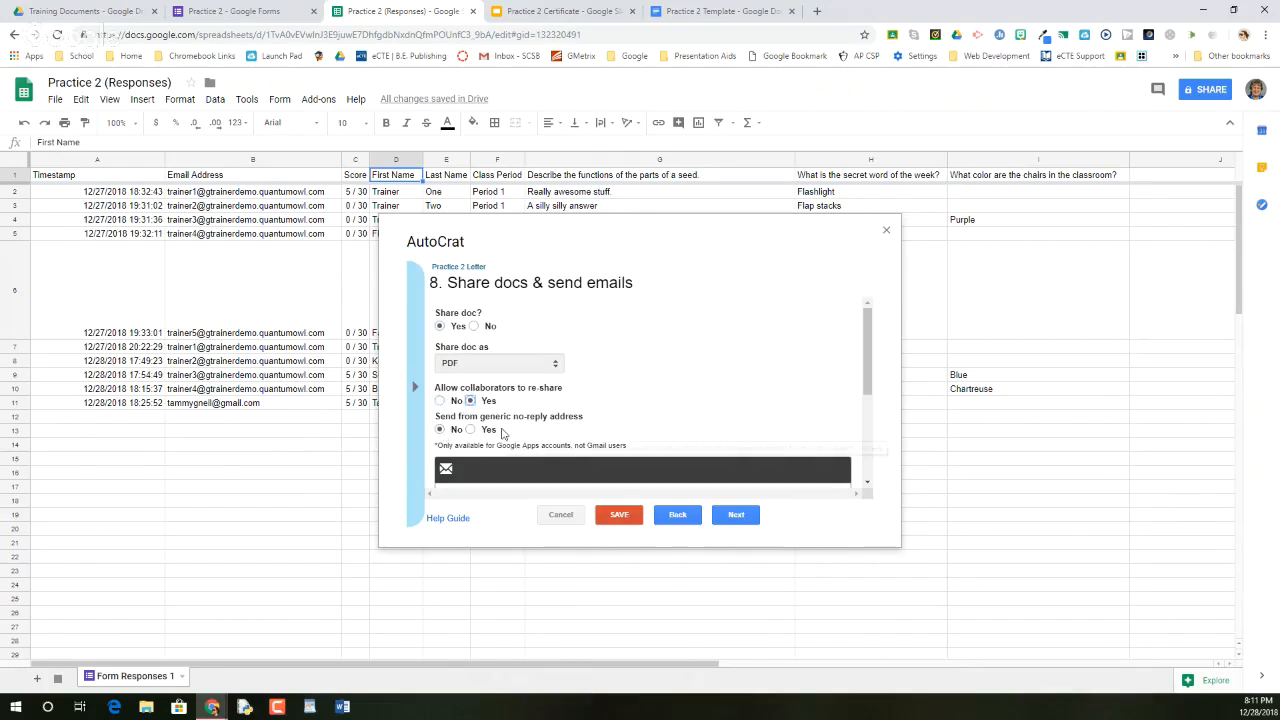
{"action": "scroll", "coordinate": [490, 436], "scroll_direction": "down", "scroll_amount": 3}
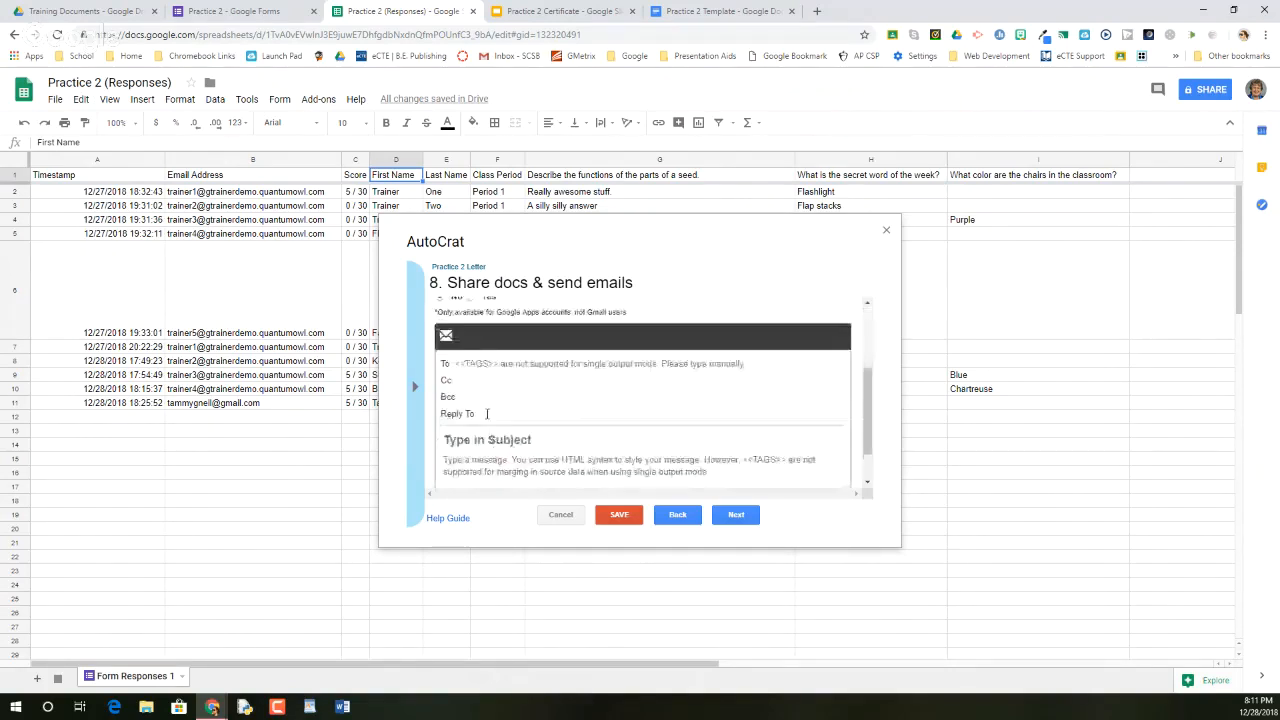
{"action": "scroll", "coordinate": [475, 380], "scroll_direction": "up", "scroll_amount": 2}
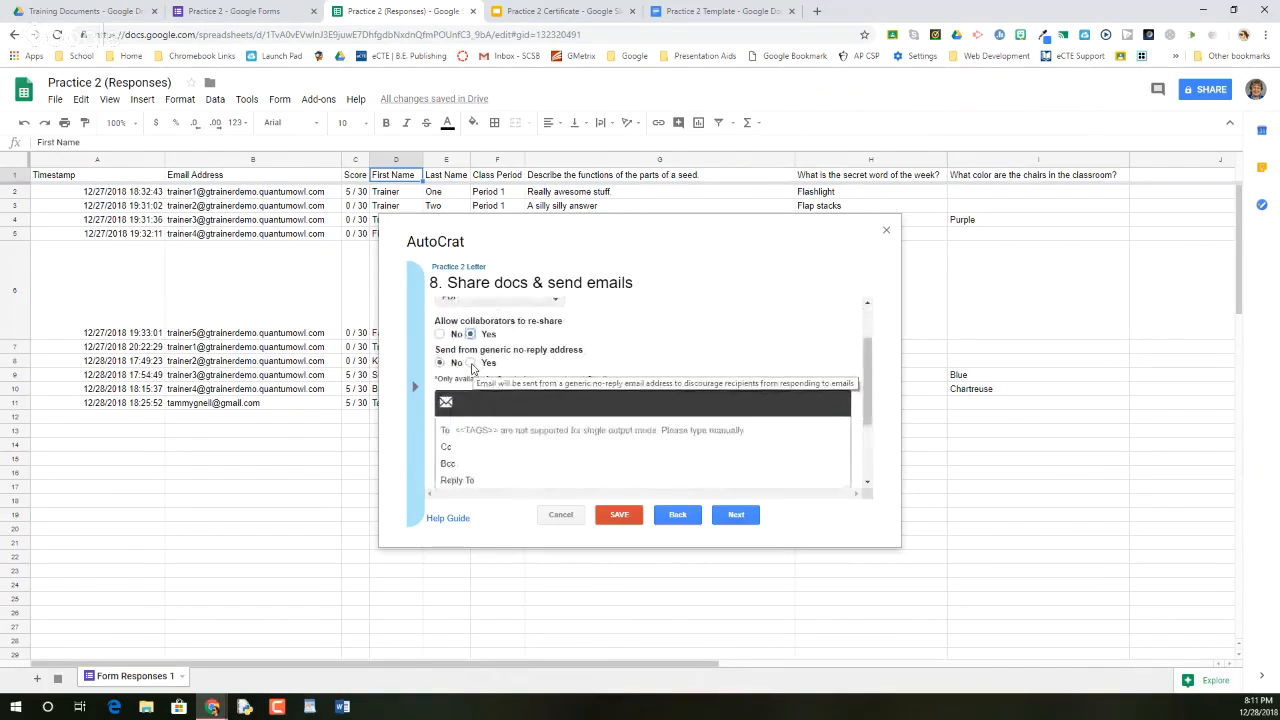
{"action": "left_click", "coordinate": [471, 363]}
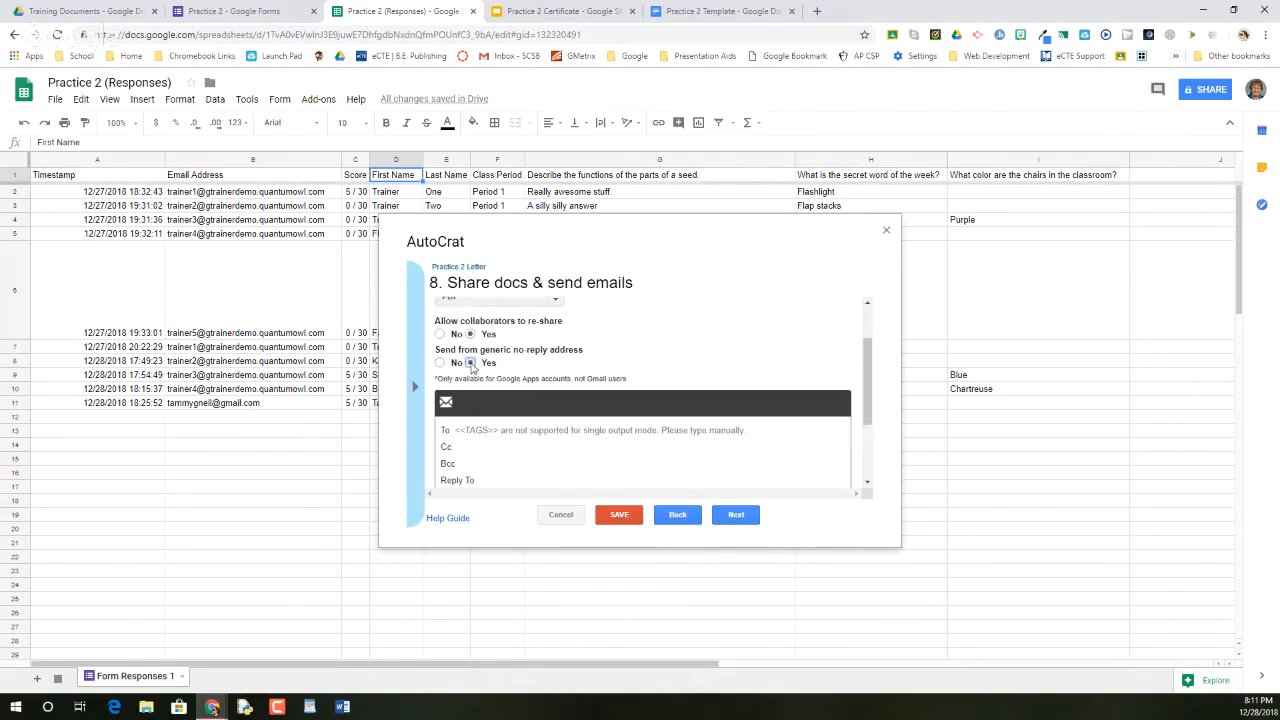
{"action": "left_click", "coordinate": [439, 363]}
{"action": "scroll", "coordinate": [450, 365], "scroll_direction": "down", "scroll_amount": 2}
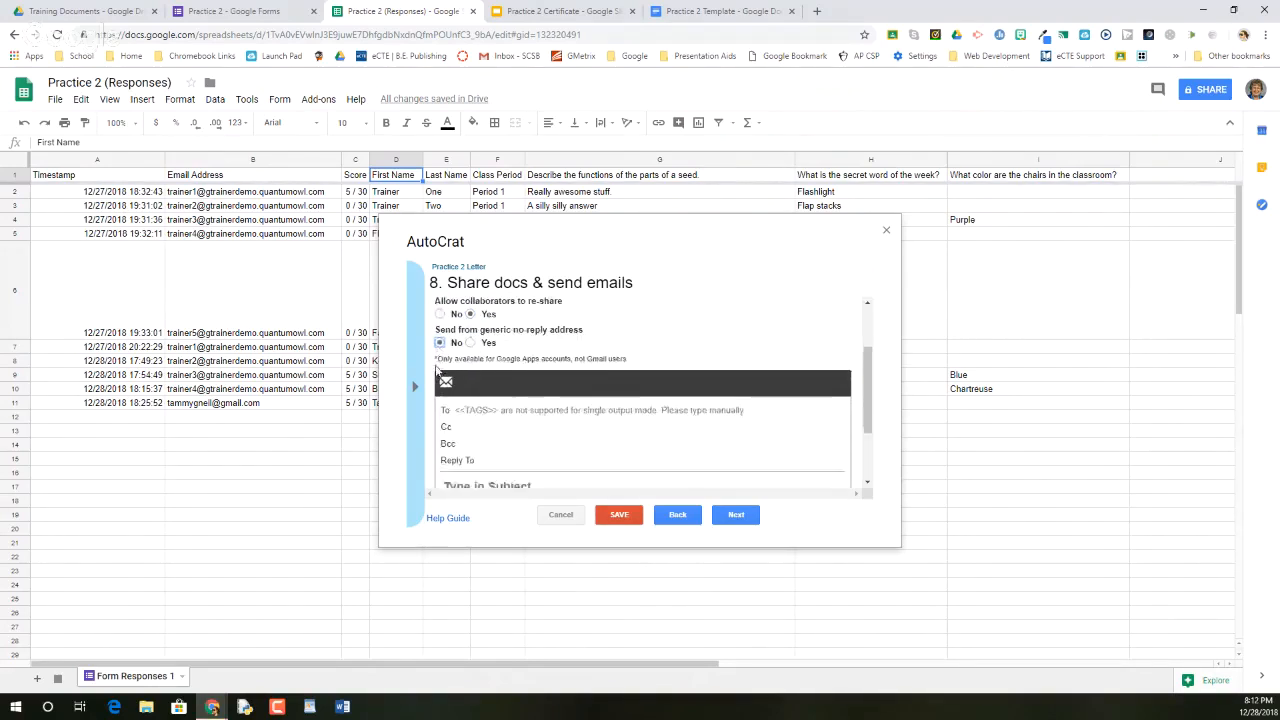
Set the email's To field to the recipient's e-mail address instead of the Email Address tag
{"action": "left_click", "coordinate": [462, 363]}
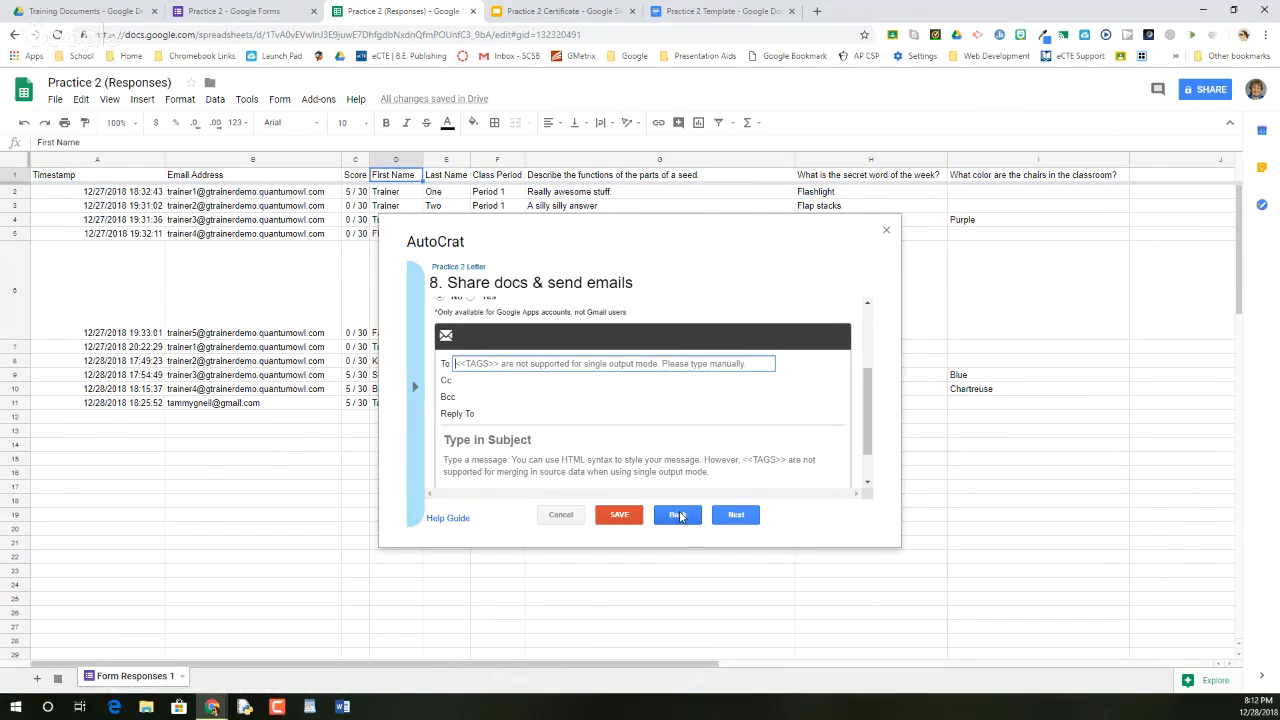
{"action": "left_click", "coordinate": [416, 388]}
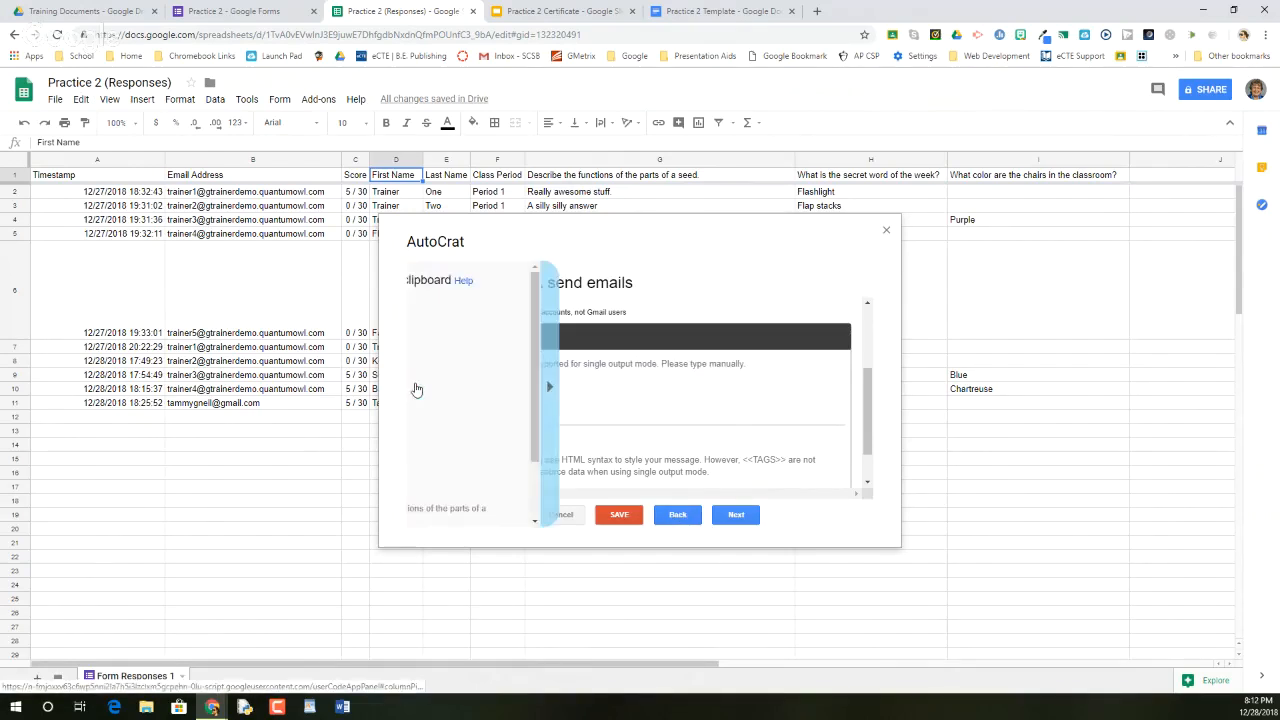
{"action": "left_click", "coordinate": [462, 383]}
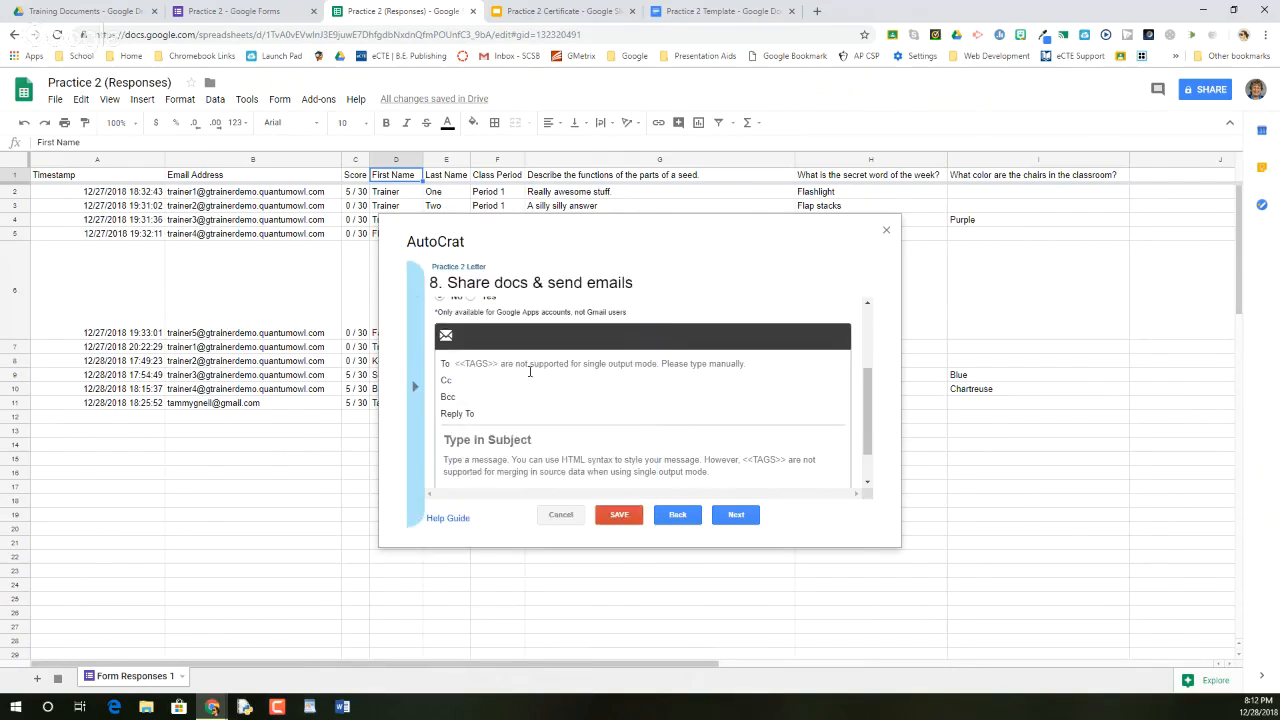
{"action": "left_click", "coordinate": [508, 366]}
{"action": "right_click", "coordinate": [508, 369]}
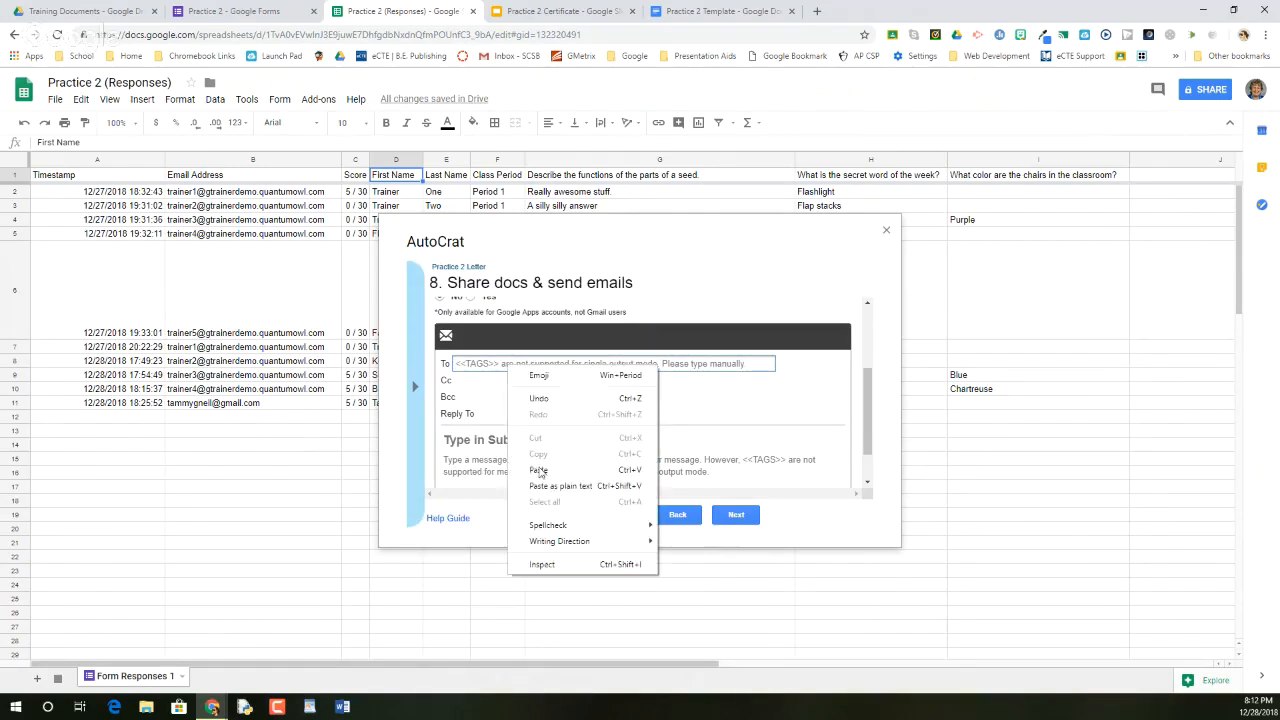
{"action": "left_click", "coordinate": [540, 473]}
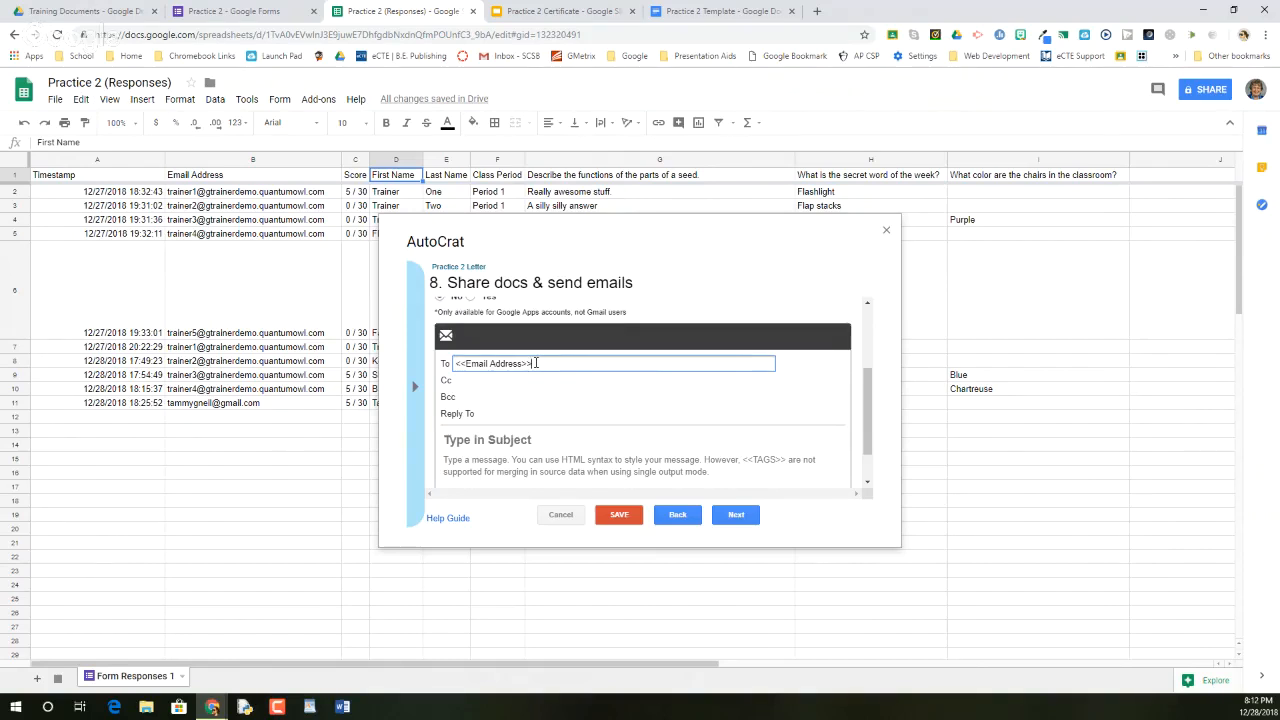
{"action": "left_click_drag", "start_coordinate": [536, 363], "coordinate": [417, 361]}
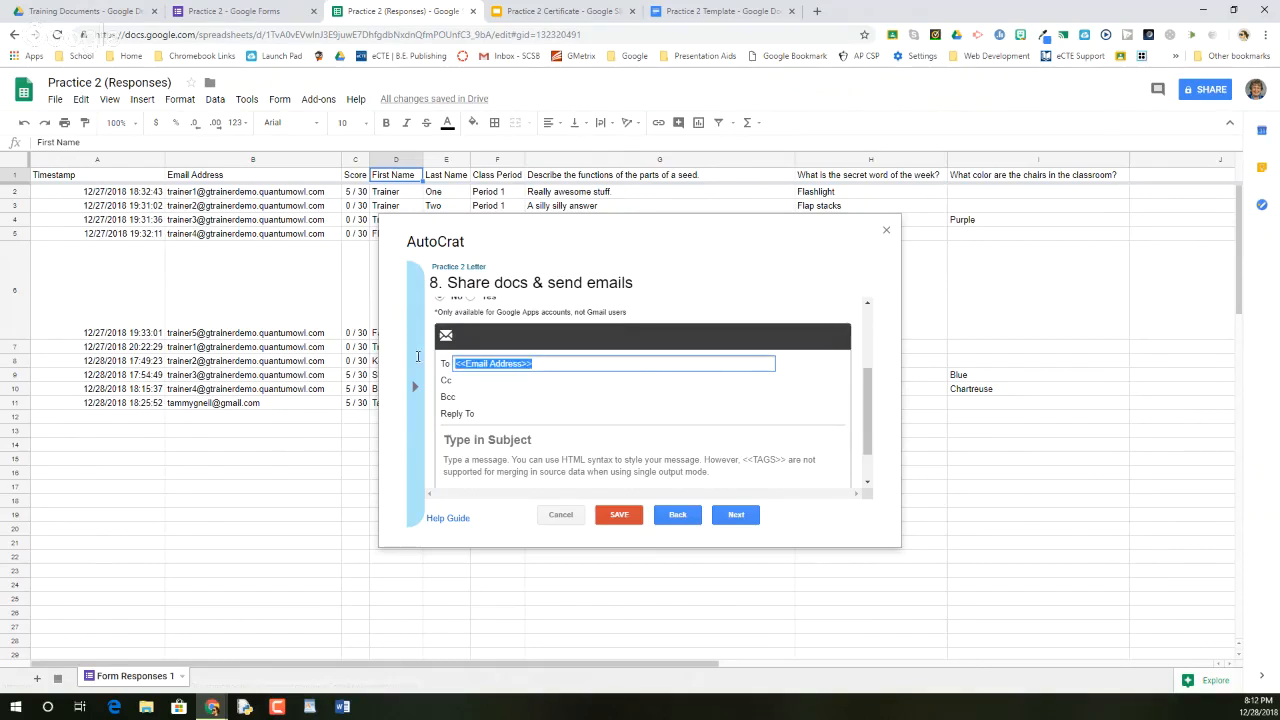
{"action": "key", "text": "BackSpace"}
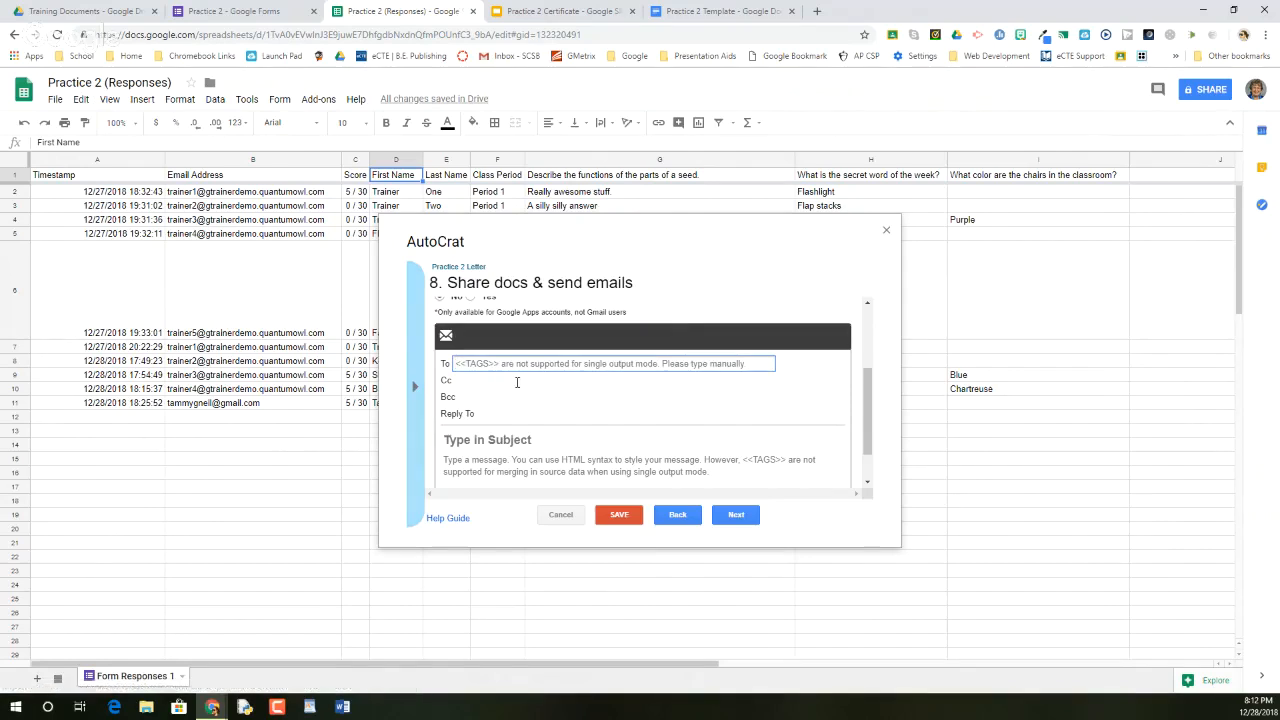
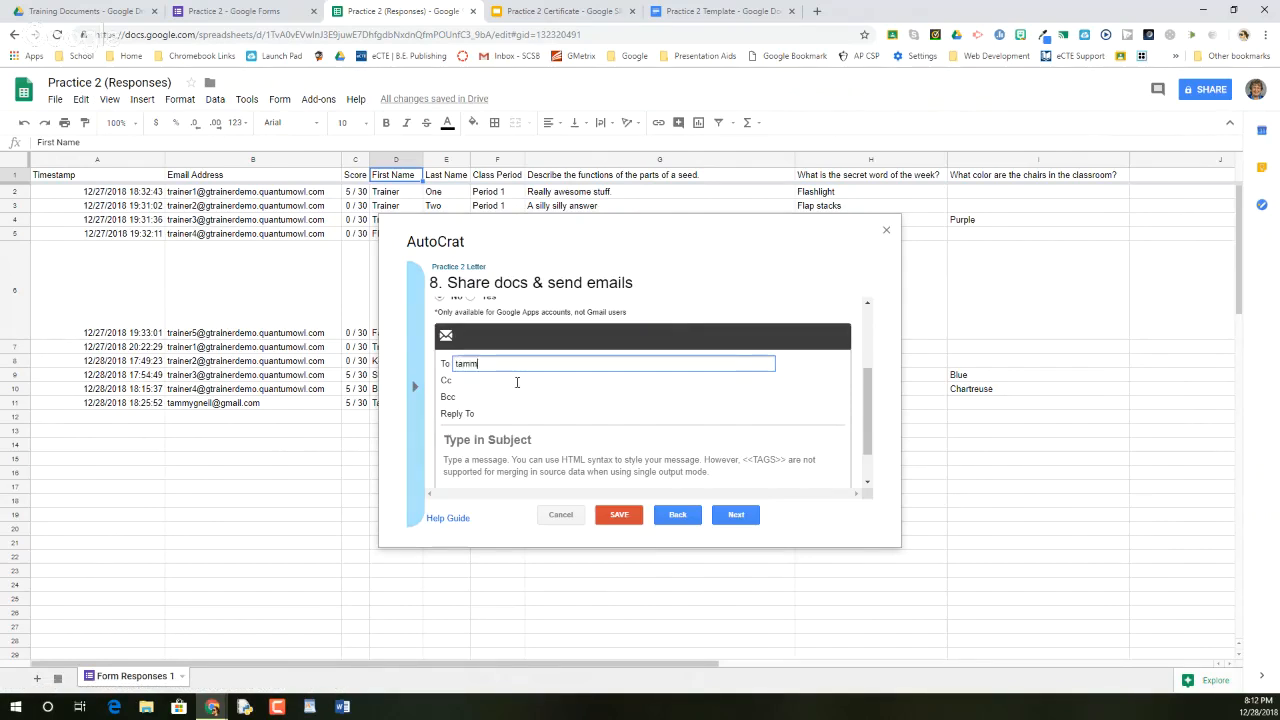
{"action": "left_click", "coordinate": [453, 380]}
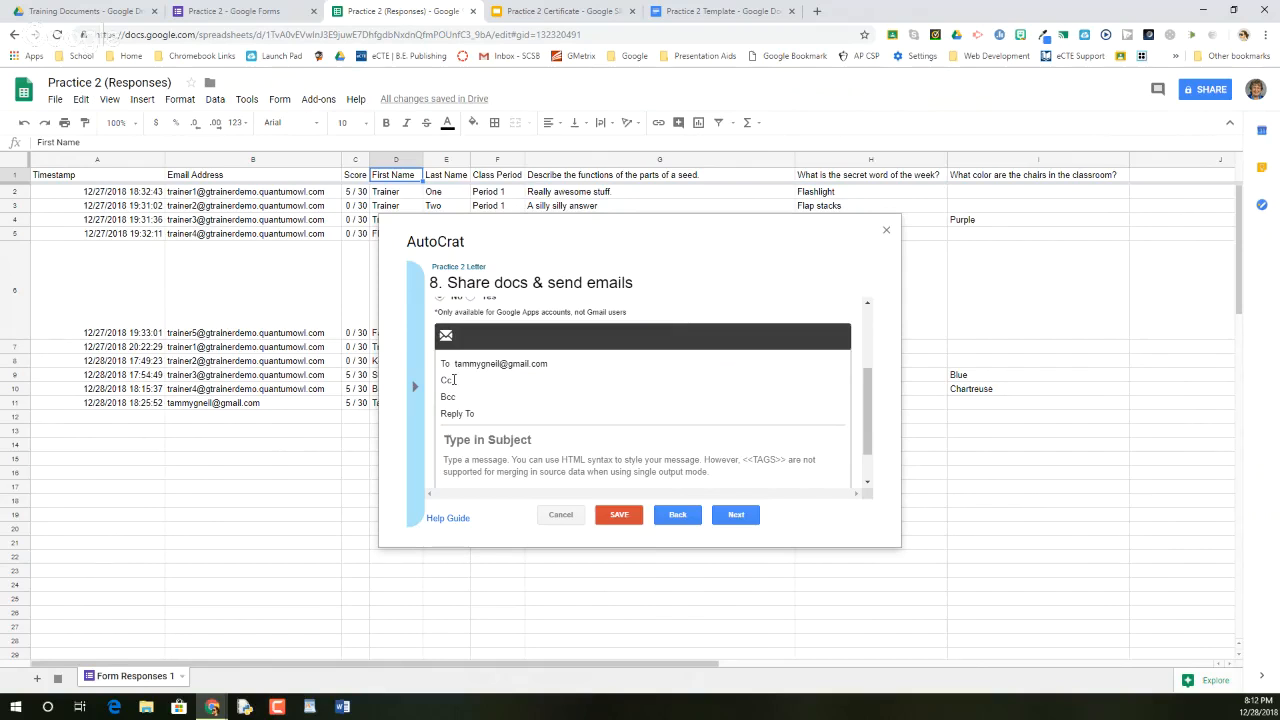
Move through the Cc, Bcc and Reply To fields, leaving them blank
{"action": "left_click", "coordinate": [470, 383]}
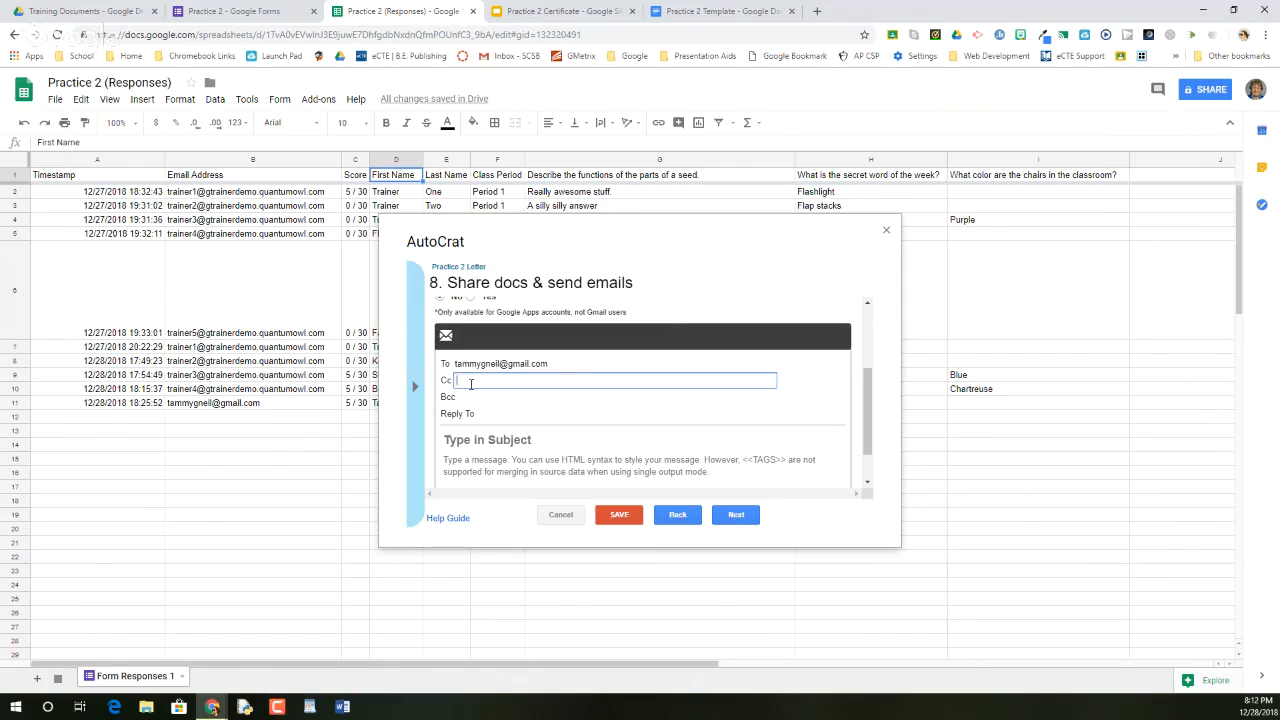
{"action": "left_click", "coordinate": [462, 398]}
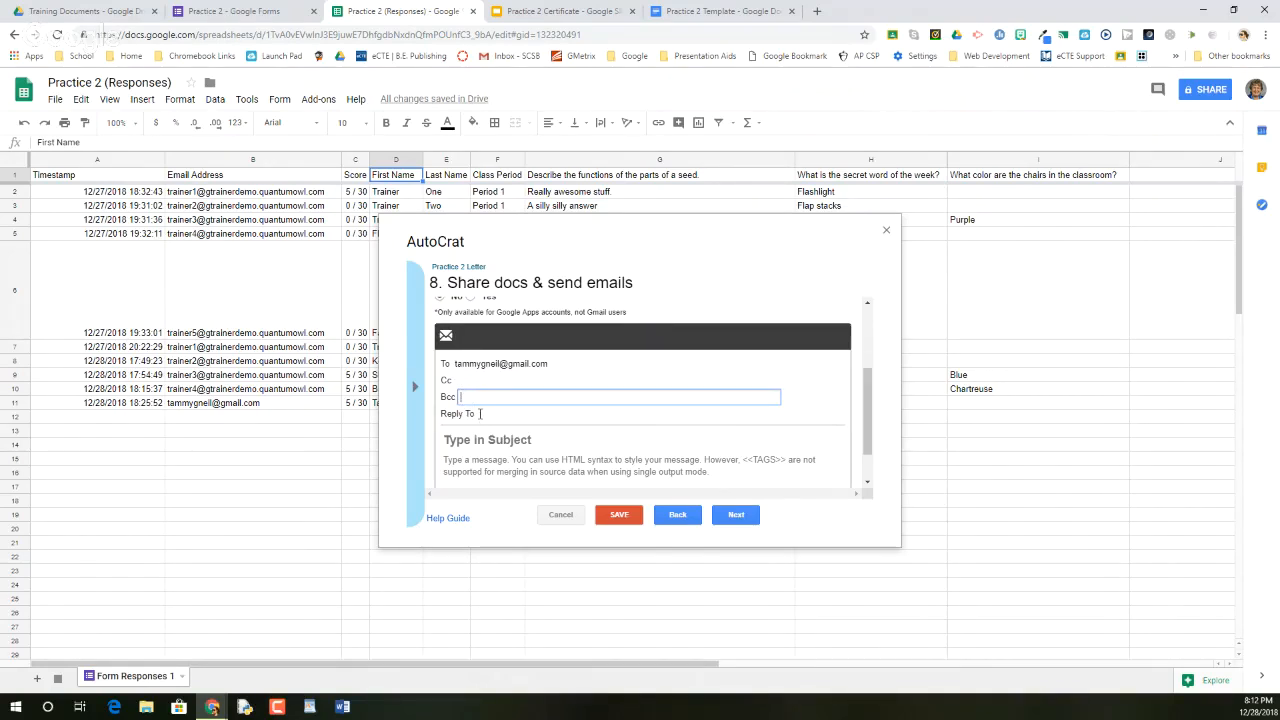
{"action": "left_click", "coordinate": [480, 412]}
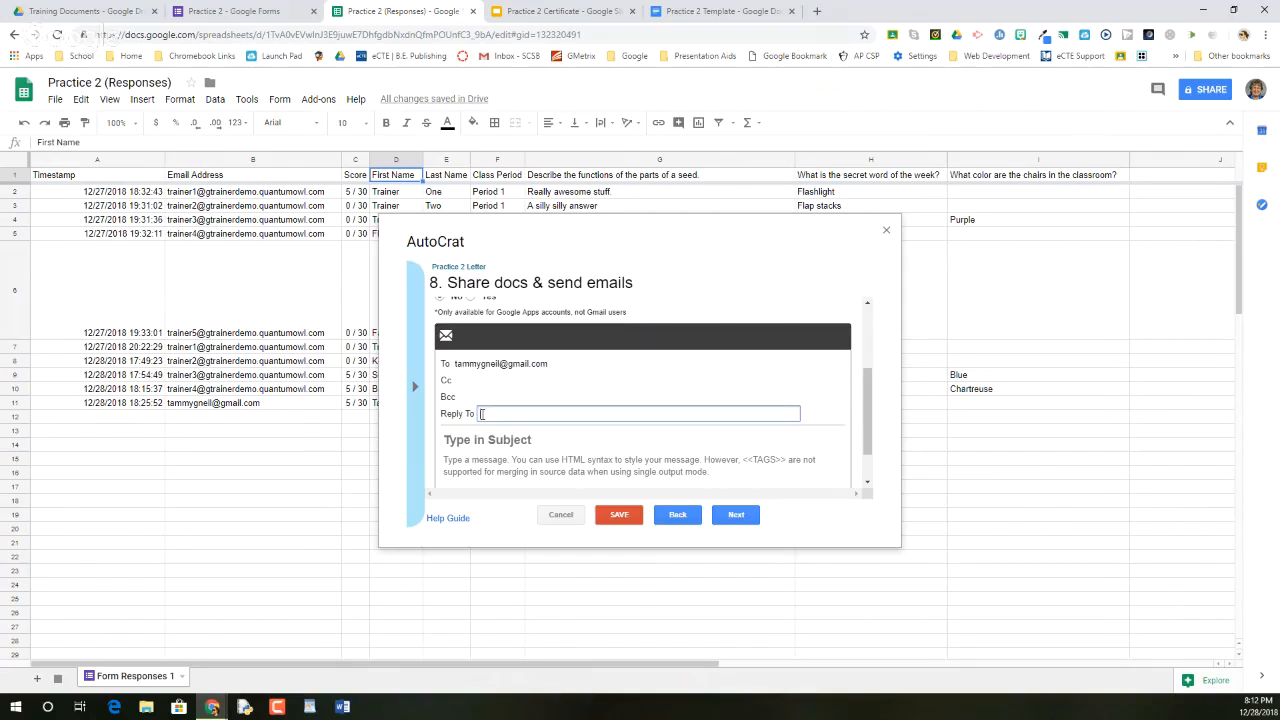
{"action": "scroll", "coordinate": [482, 414], "scroll_direction": "down", "scroll_amount": 1}
Set subject 'Practice 2 Letter' and message 'Thank you for all you have done.', then continue
{"action": "left_click", "coordinate": [450, 393]}
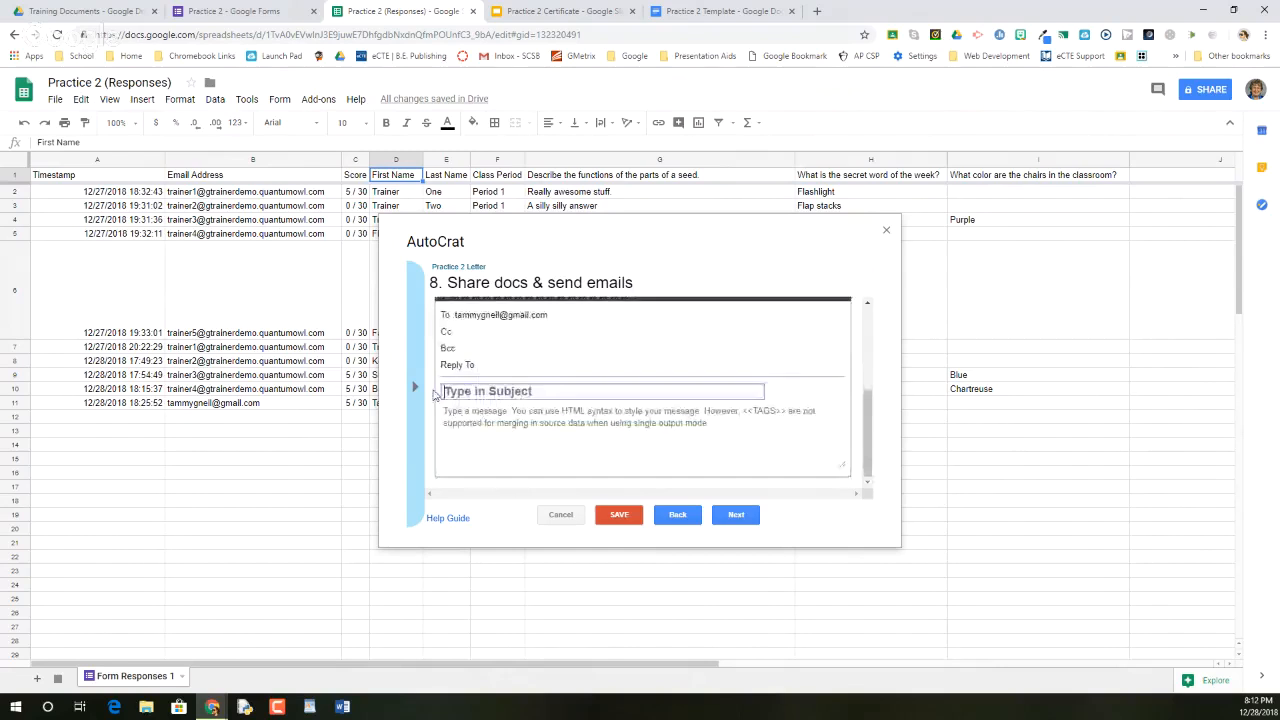
{"action": "type", "text": "Pra"}
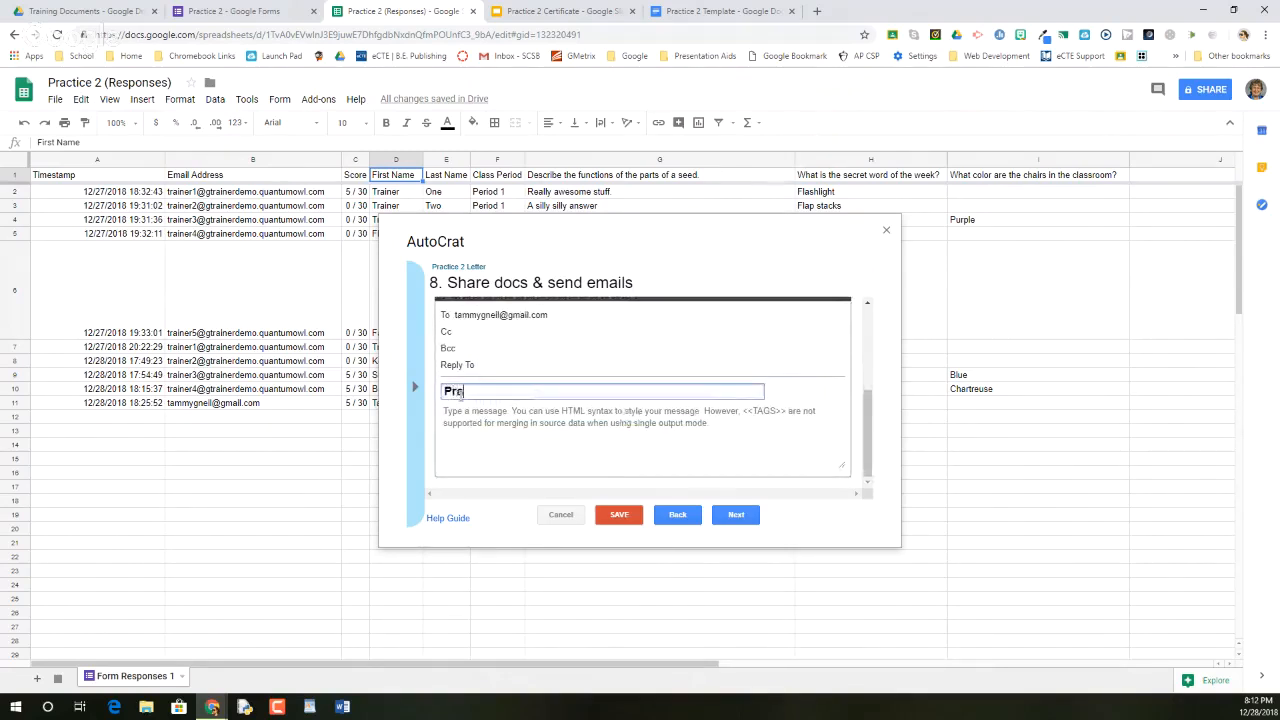
{"action": "type", "text": "ctice 2 "}
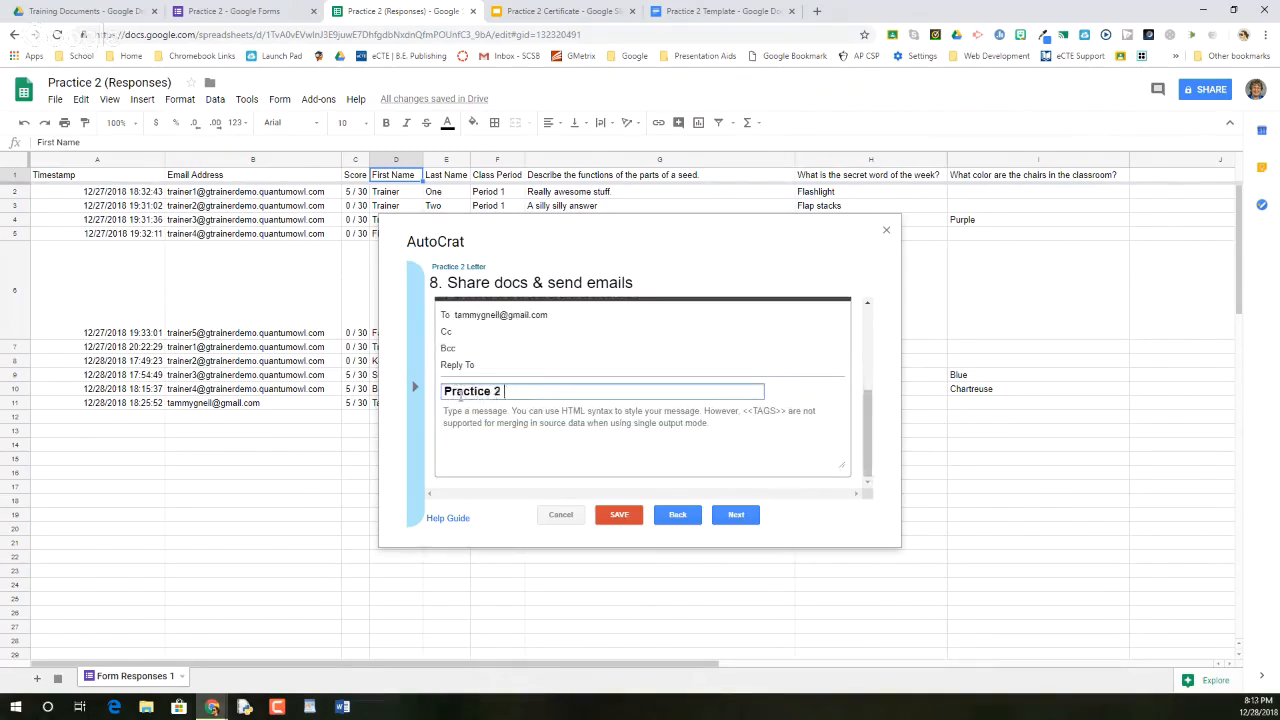
{"action": "type", "text": "Letter"}
{"action": "left_click", "coordinate": [537, 422]}
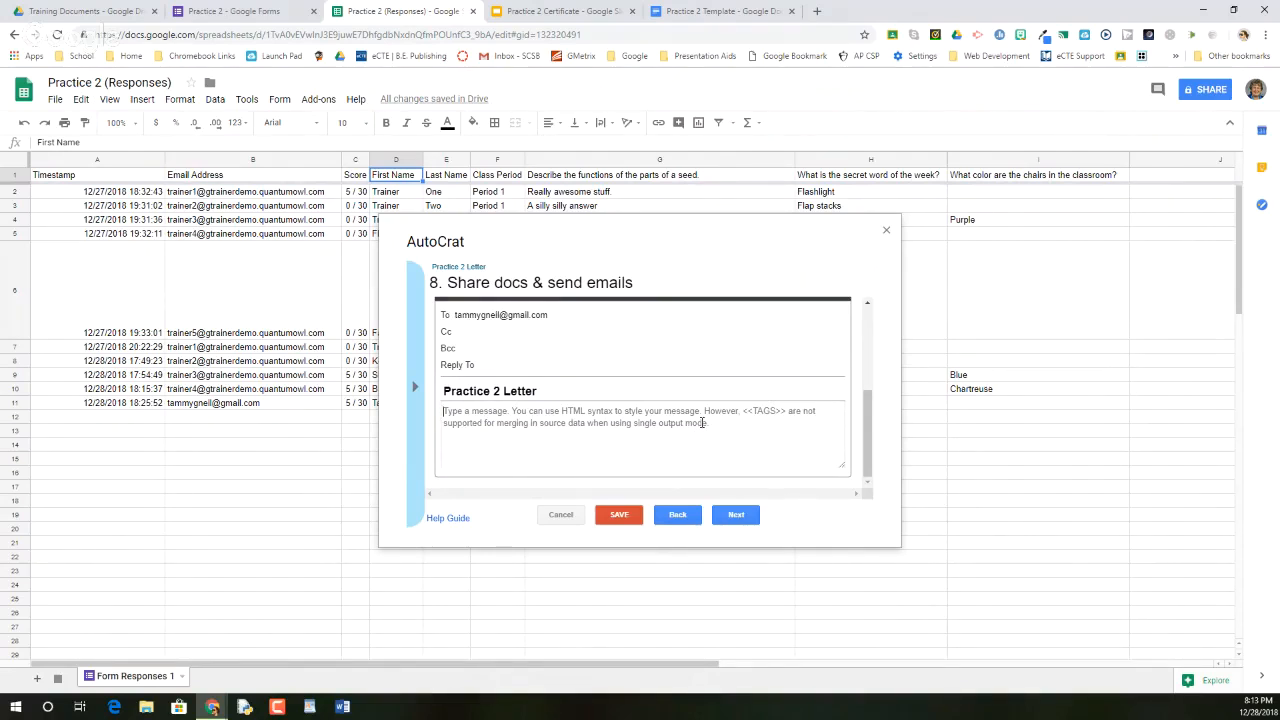
{"action": "type", "text": "T"}
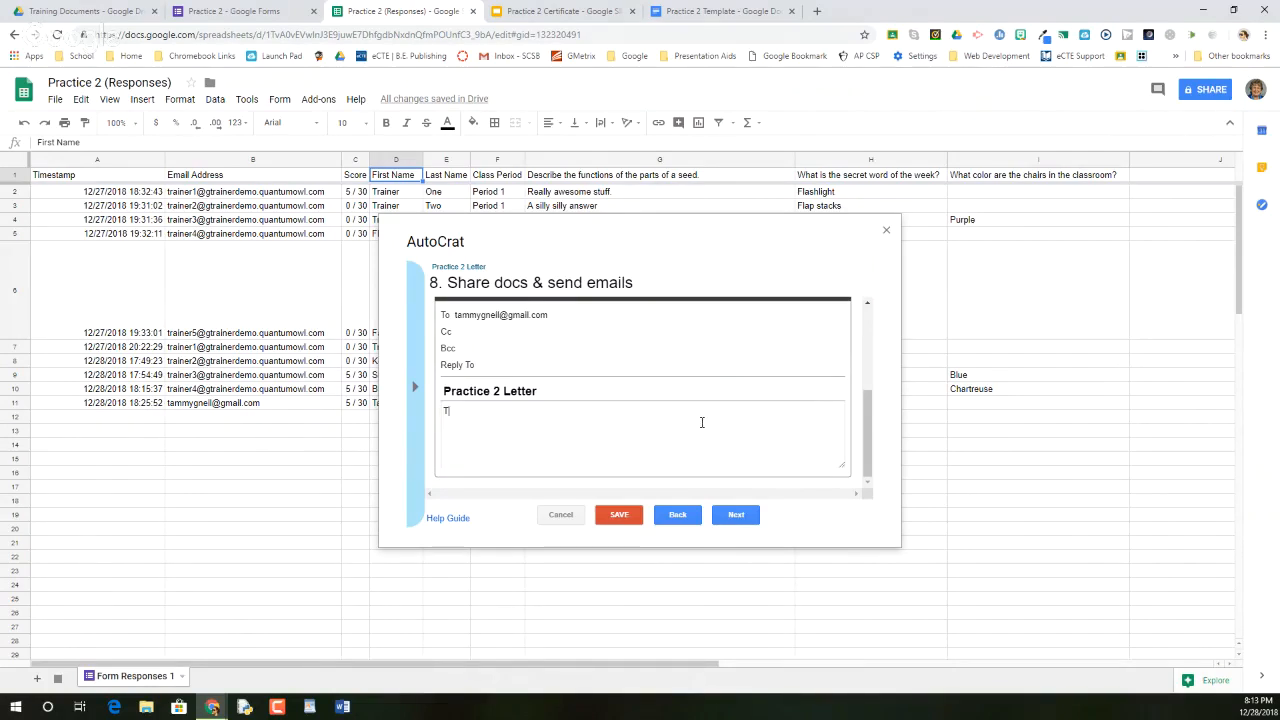
{"action": "type", "text": "hank you for all you have done."}
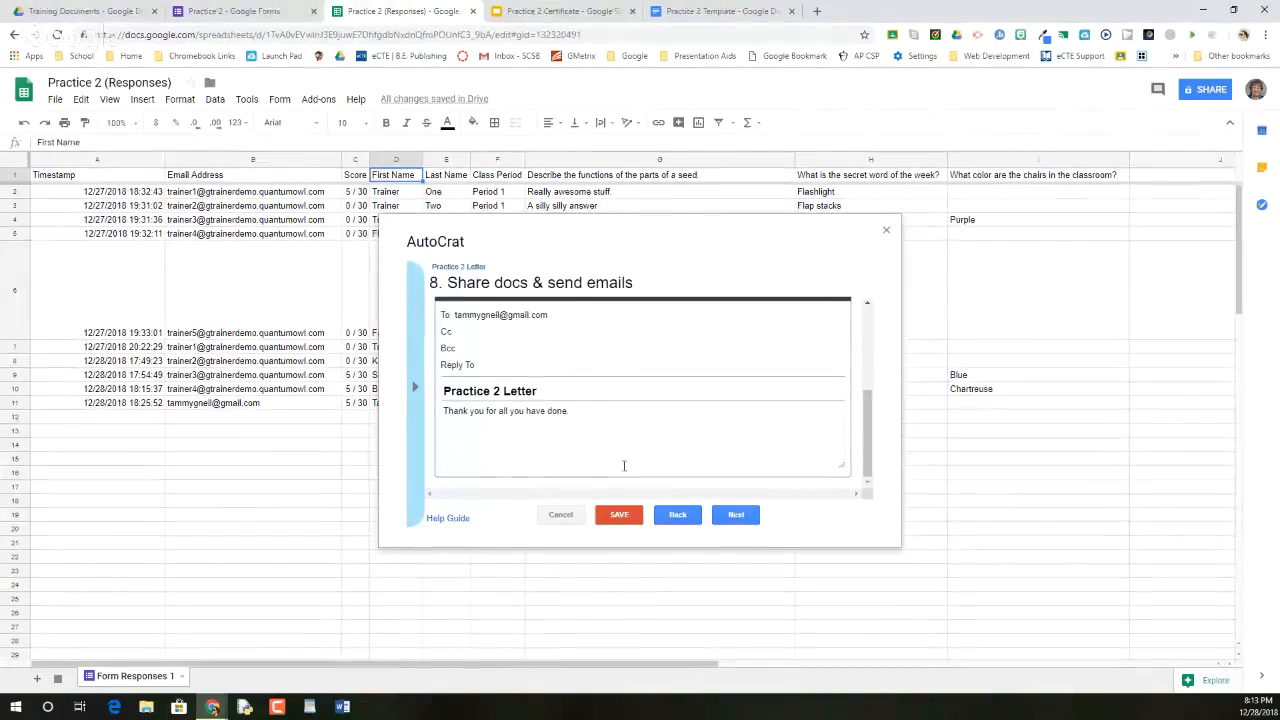
{"action": "left_click", "coordinate": [738, 515]}
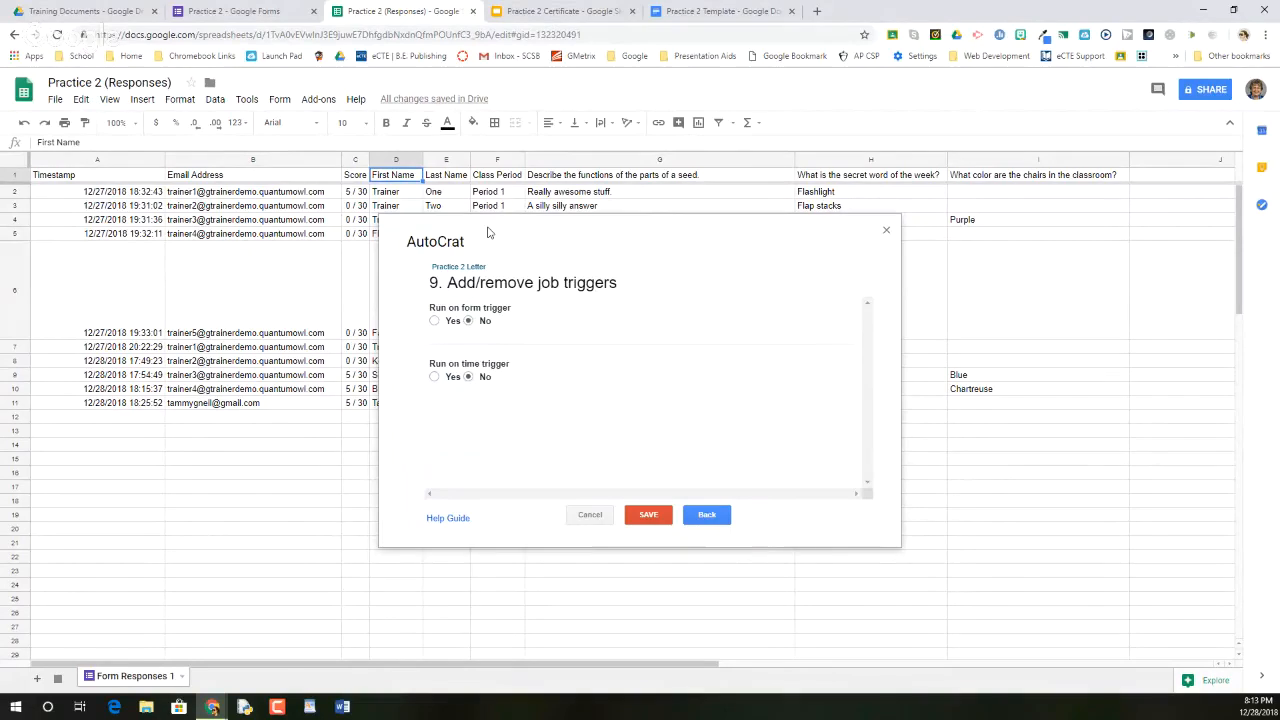
Run the Practice 2 Letter job on form submission, keep the time trigger off, and save
{"action": "left_click", "coordinate": [434, 320]}
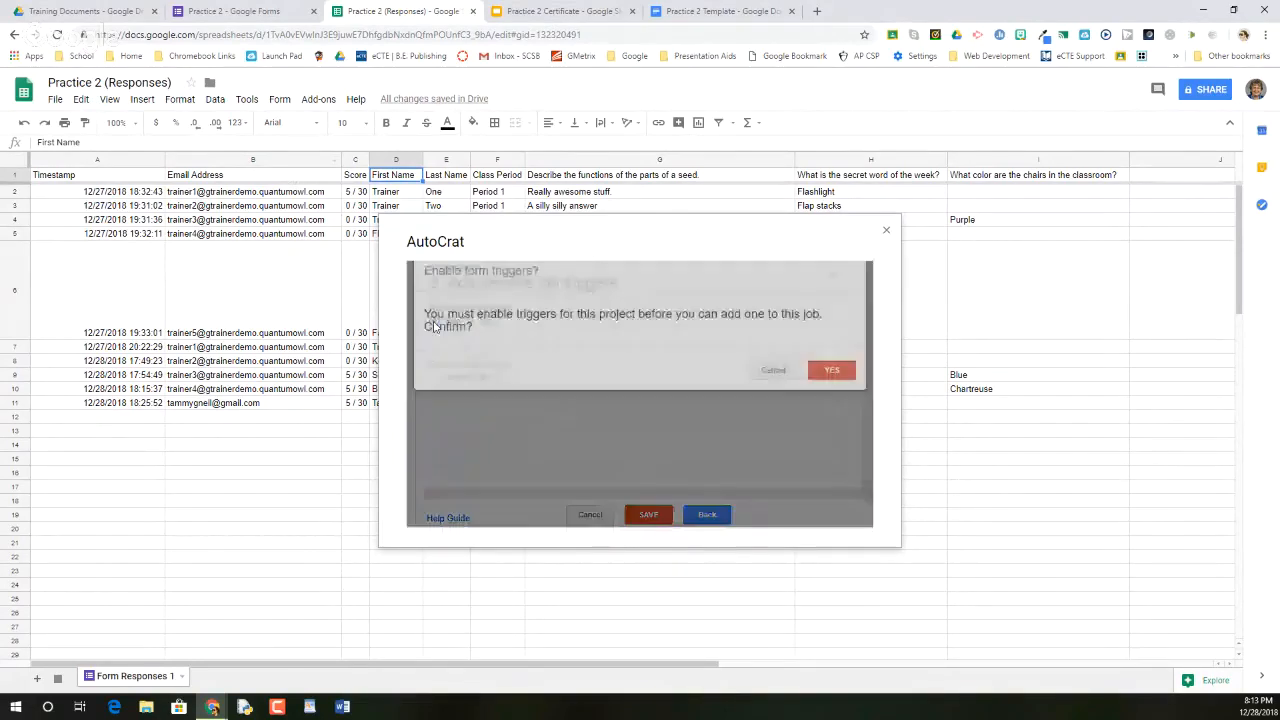
{"action": "left_click", "coordinate": [836, 385]}
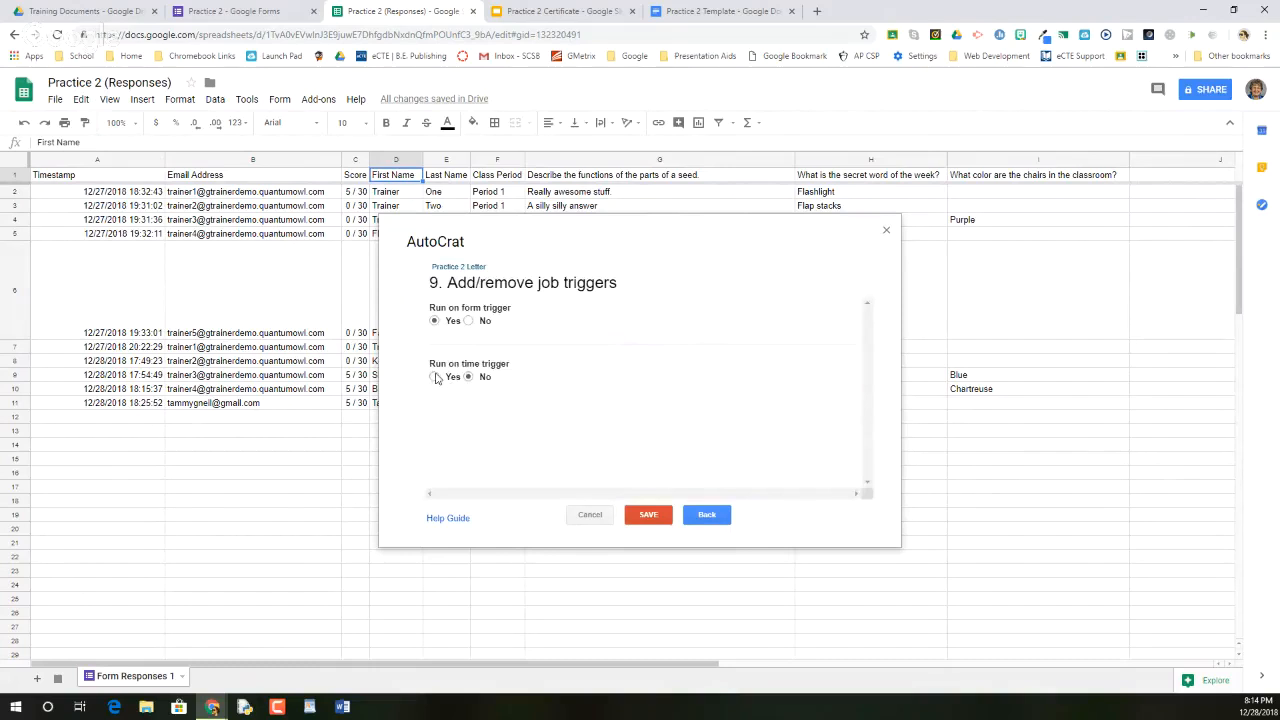
{"action": "left_click", "coordinate": [435, 377]}
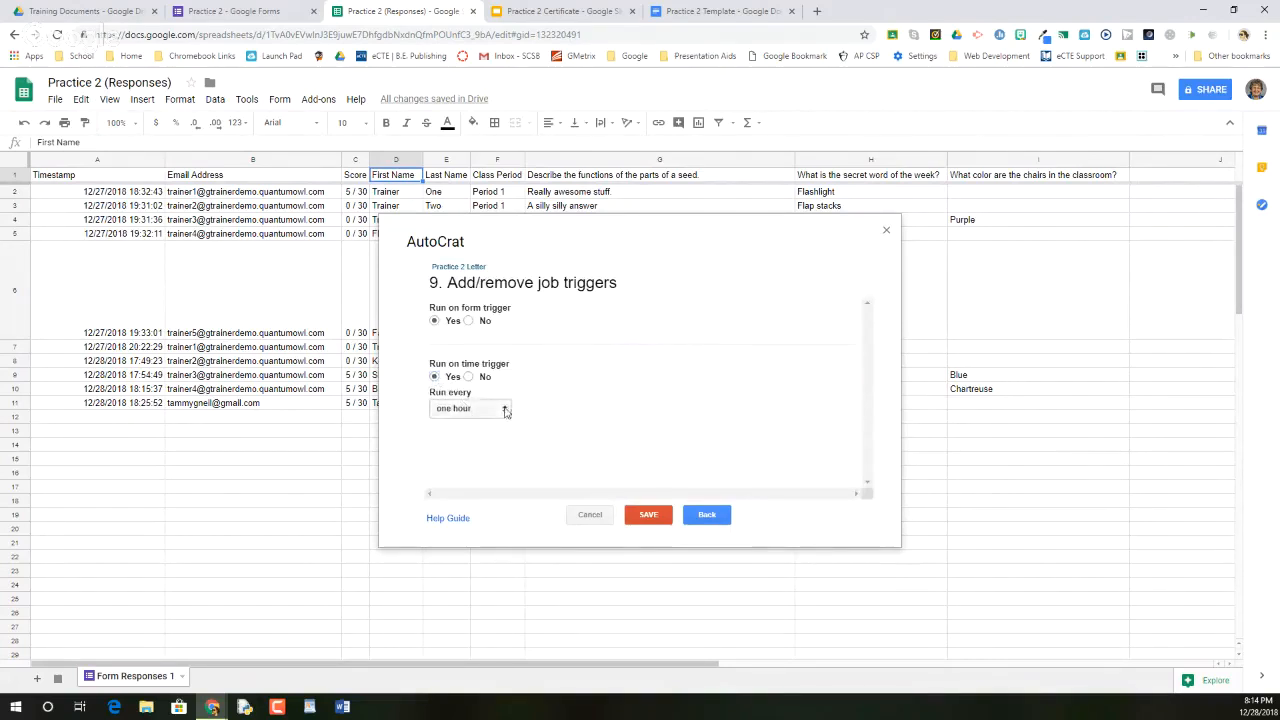
{"action": "left_click", "coordinate": [504, 409]}
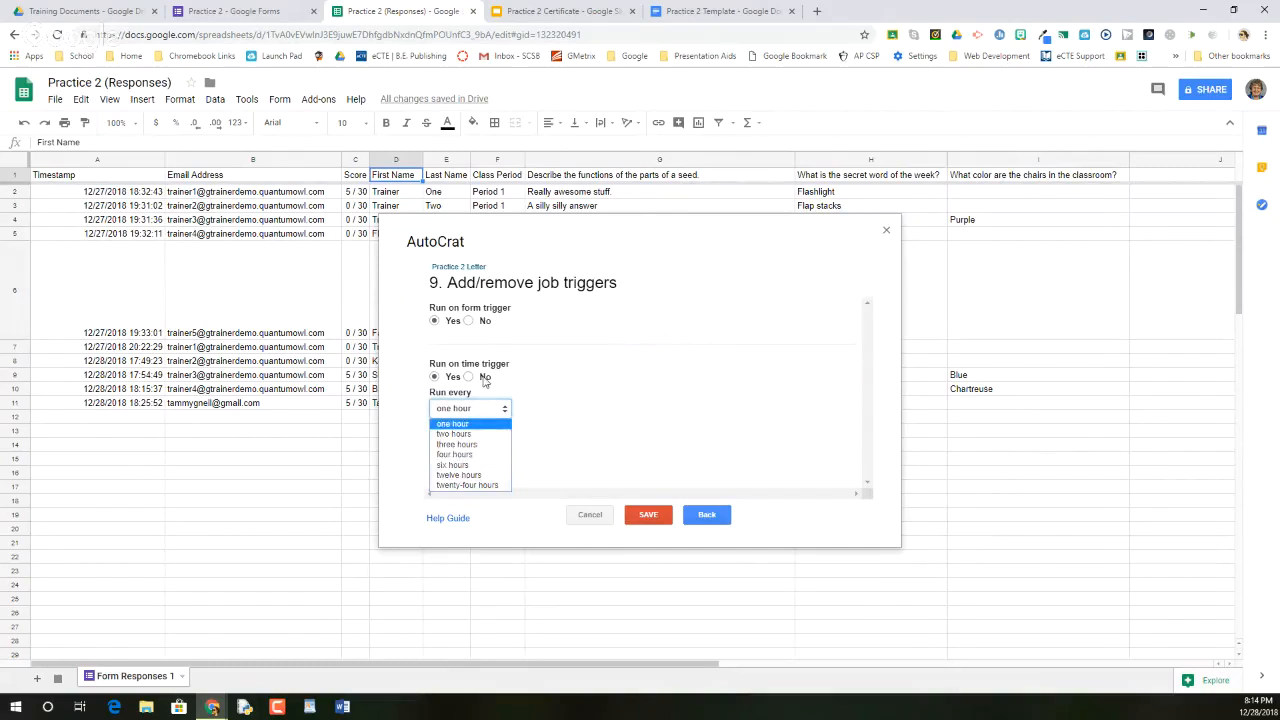
{"action": "left_click", "coordinate": [484, 382]}
{"action": "left_click", "coordinate": [468, 377]}
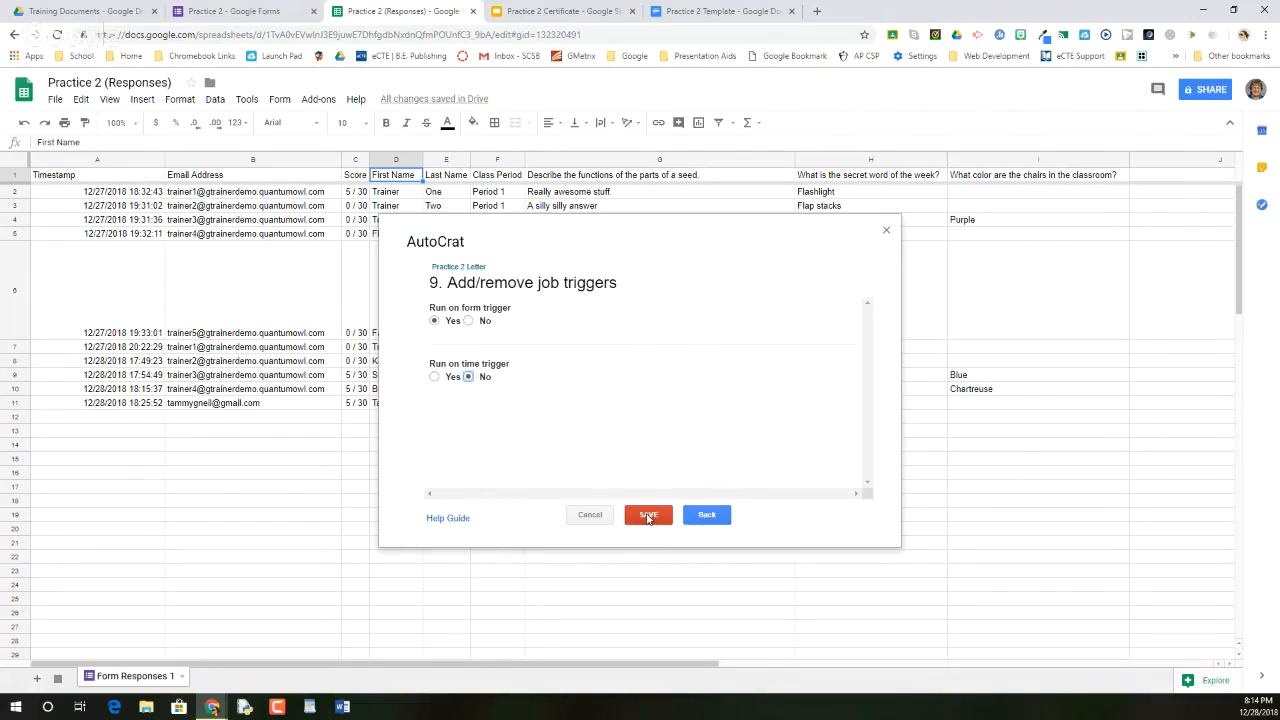
{"action": "left_click", "coordinate": [648, 517]}
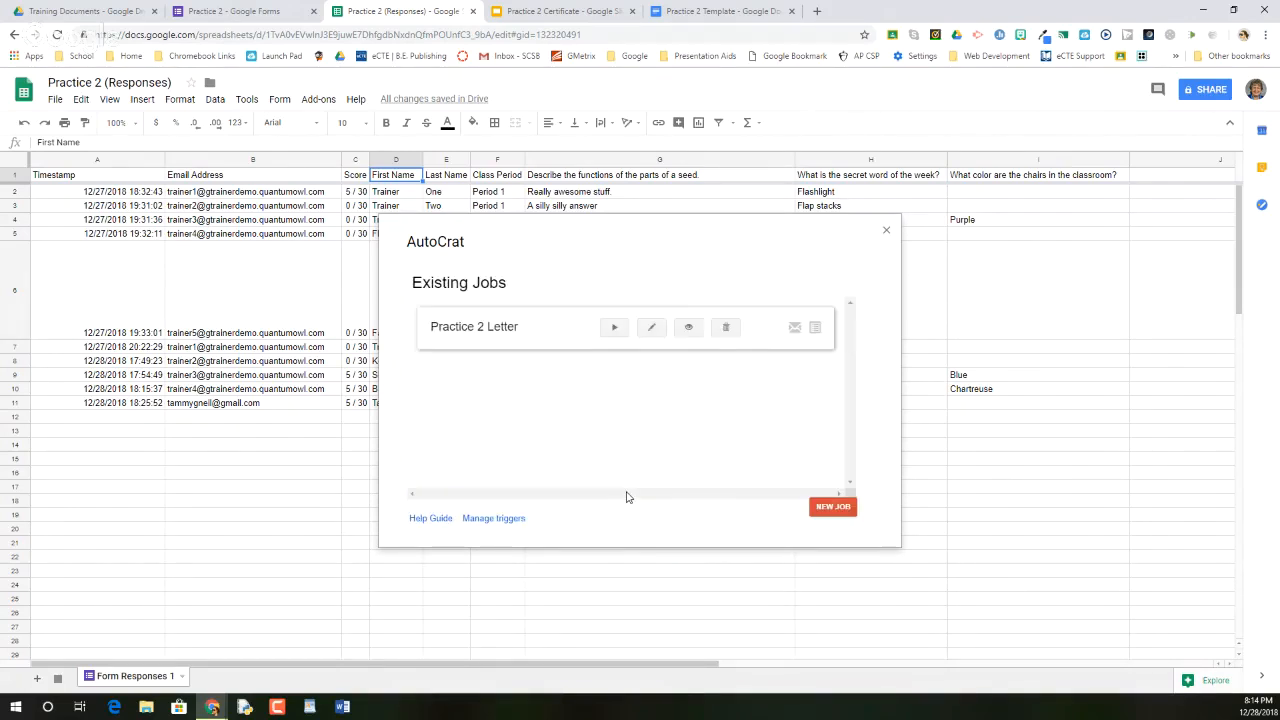
Run the Practice 2 Letter job and scroll right to view merged-document links and statuses
{"action": "left_click", "coordinate": [615, 330]}
{"action": "left_click", "coordinate": [615, 329]}
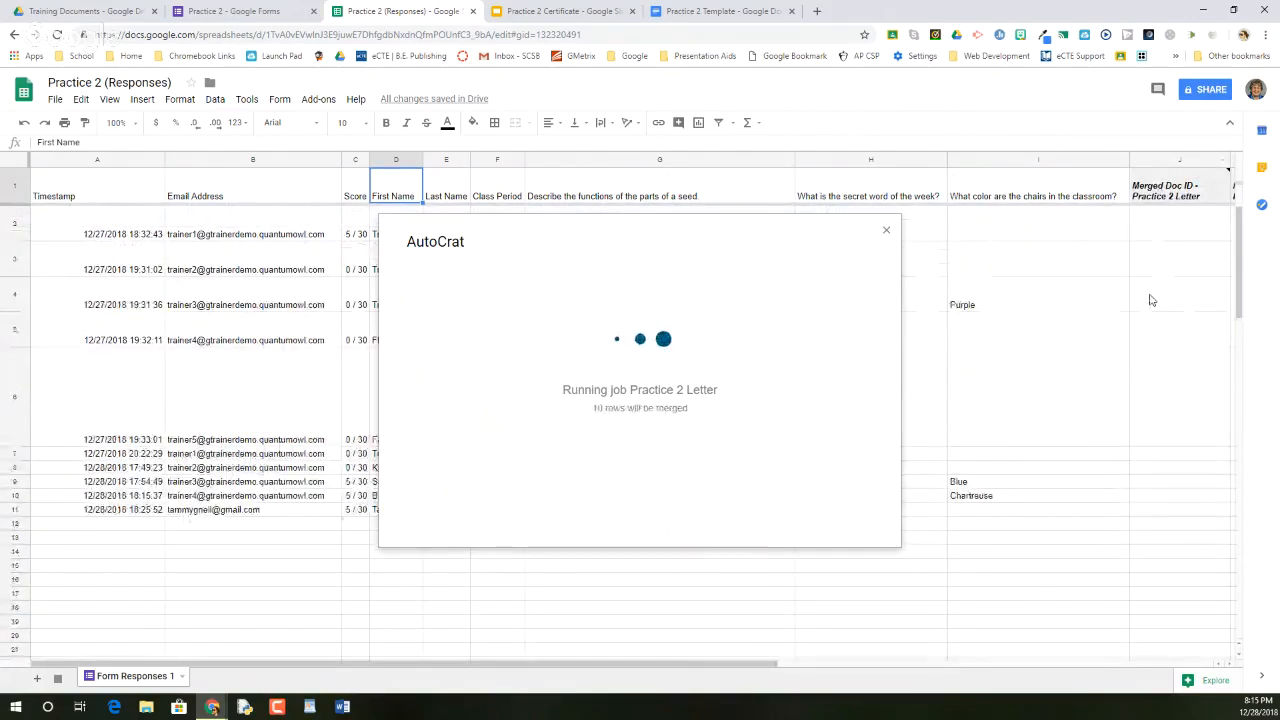
{"action": "mouse_move", "coordinate": [1158, 200]}
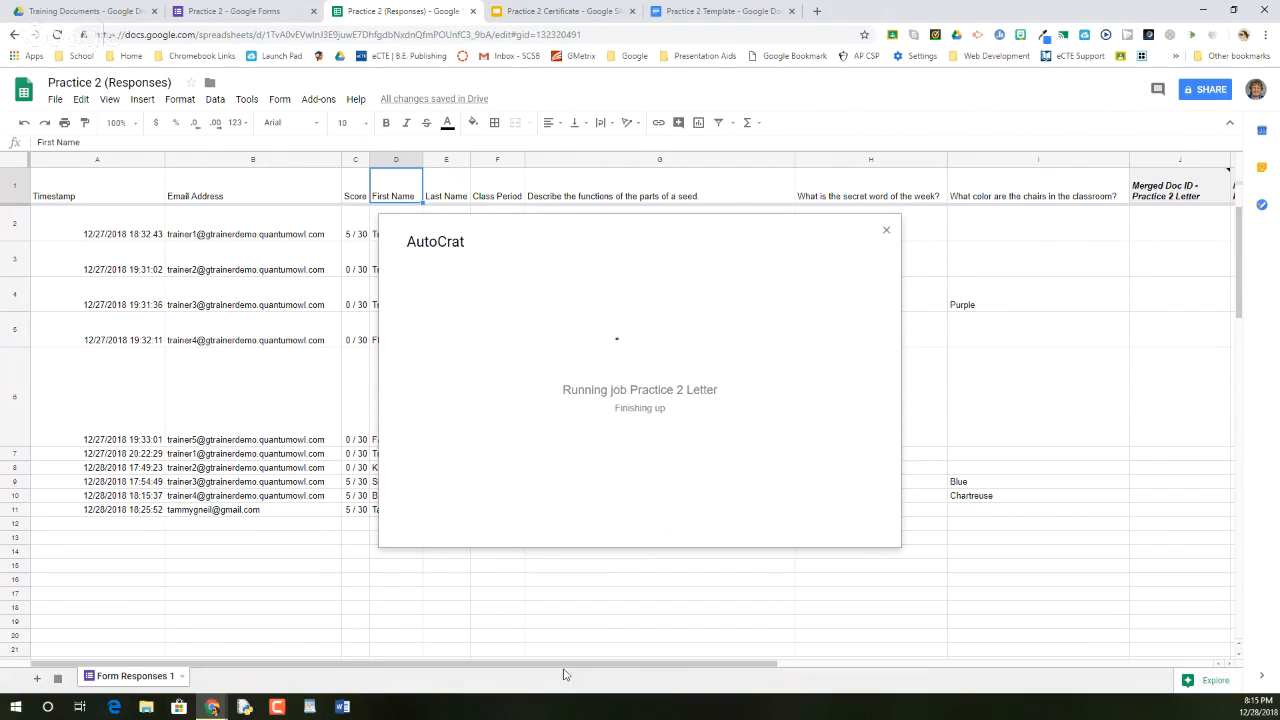
{"action": "left_click_drag", "start_coordinate": [585, 669], "coordinate": [820, 668]}
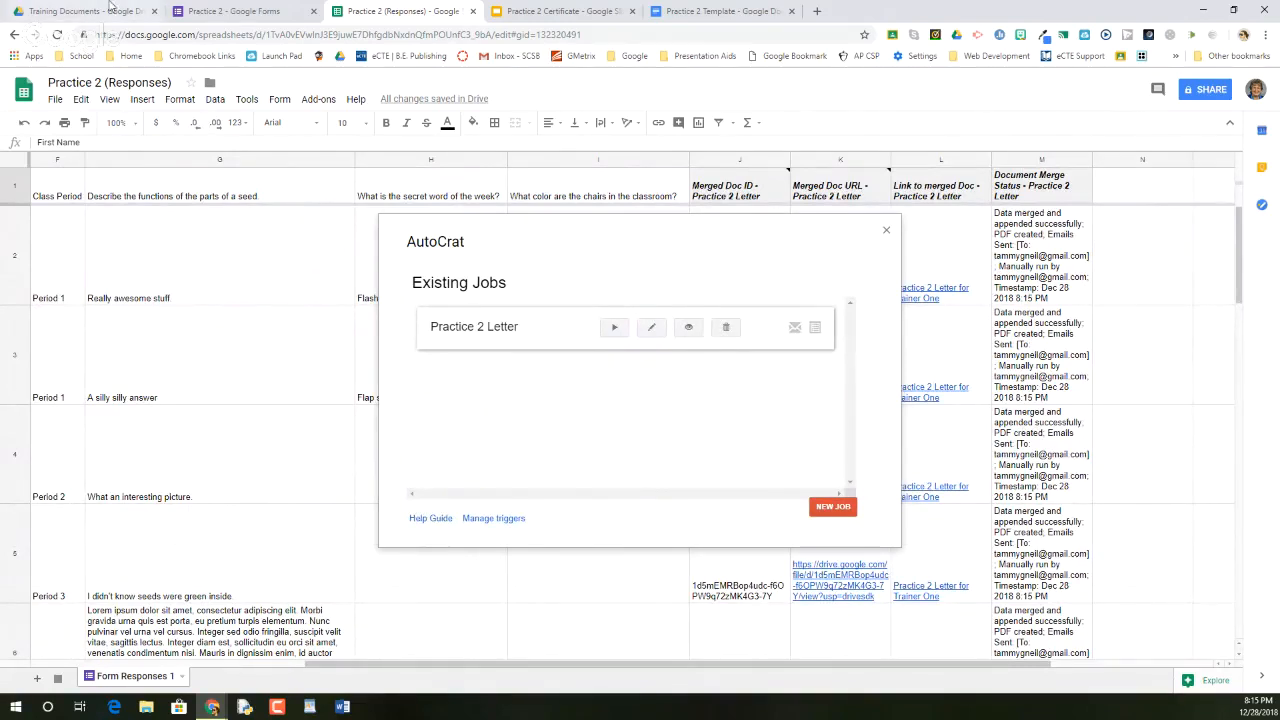
In Drive, open the Practice 2 AutoCrat folder and its 'Practice 2 Letter for Trainer One.pdf'
{"action": "left_click", "coordinate": [57, 12]}
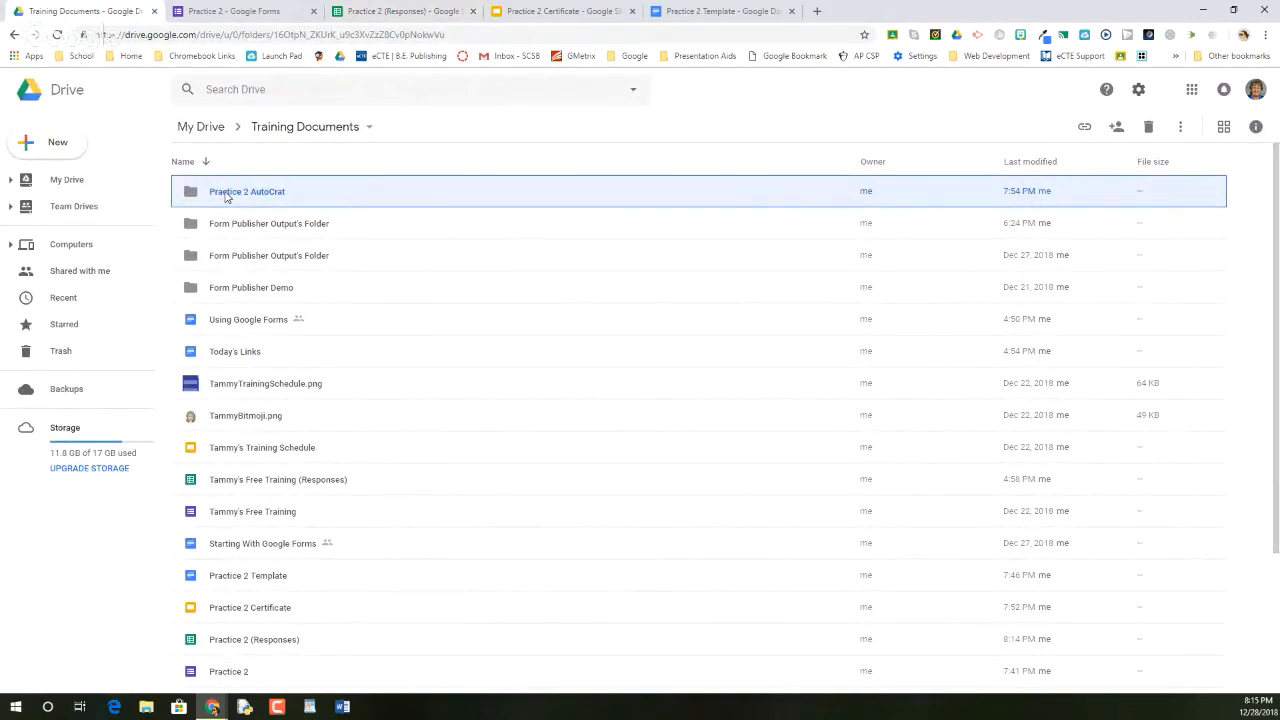
{"action": "double_click", "coordinate": [228, 195]}
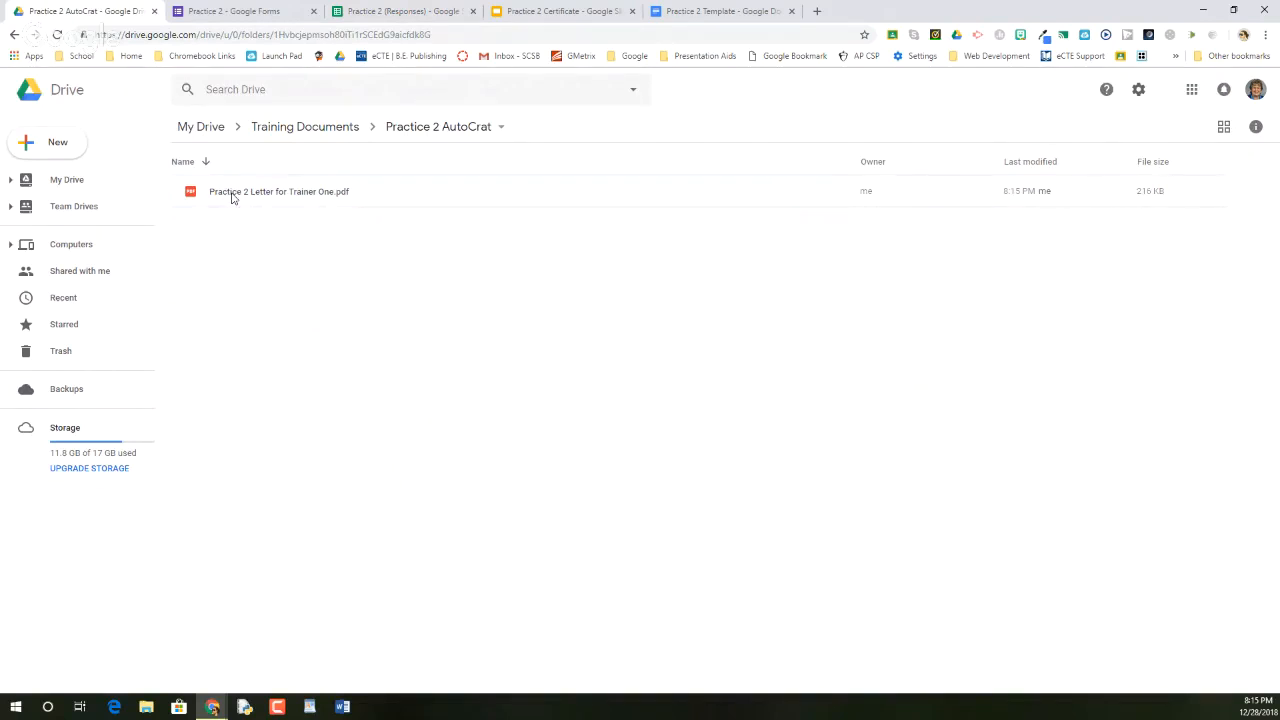
{"action": "double_click", "coordinate": [232, 195]}
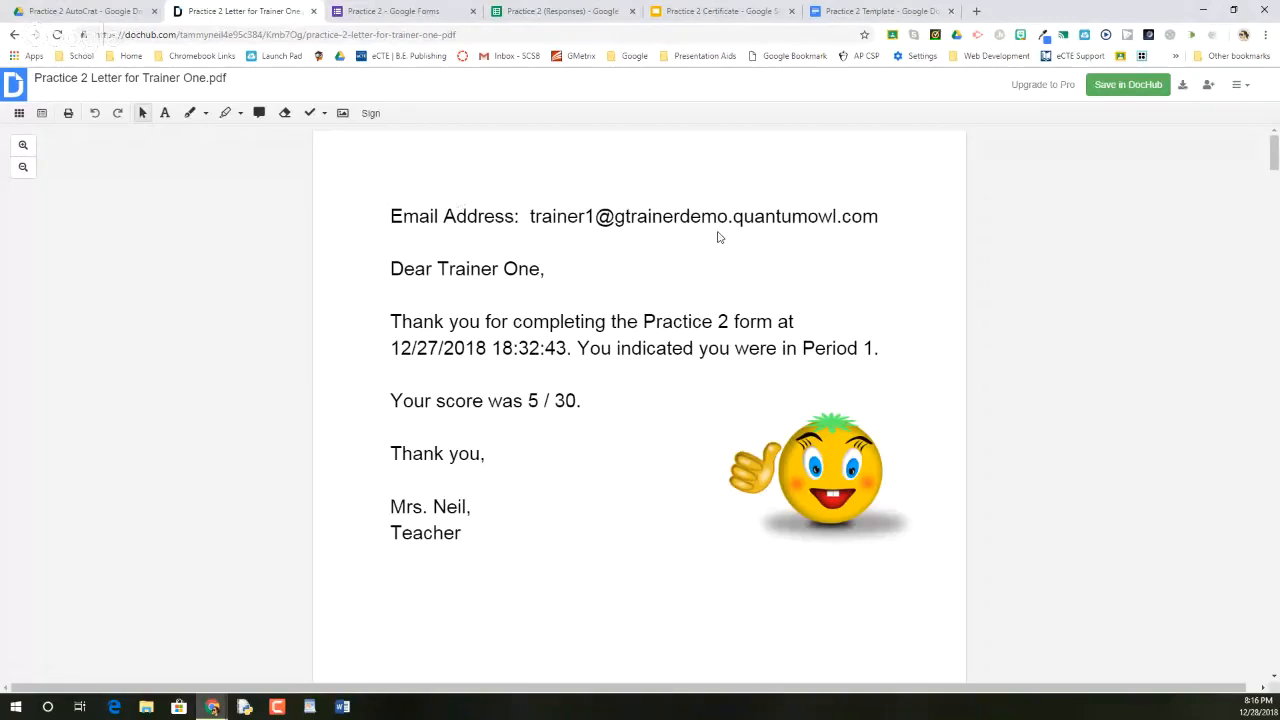
Scroll through every page of the merged Practice 2 letters PDF
{"action": "scroll", "coordinate": [717, 237], "scroll_direction": "down", "scroll_amount": 1}
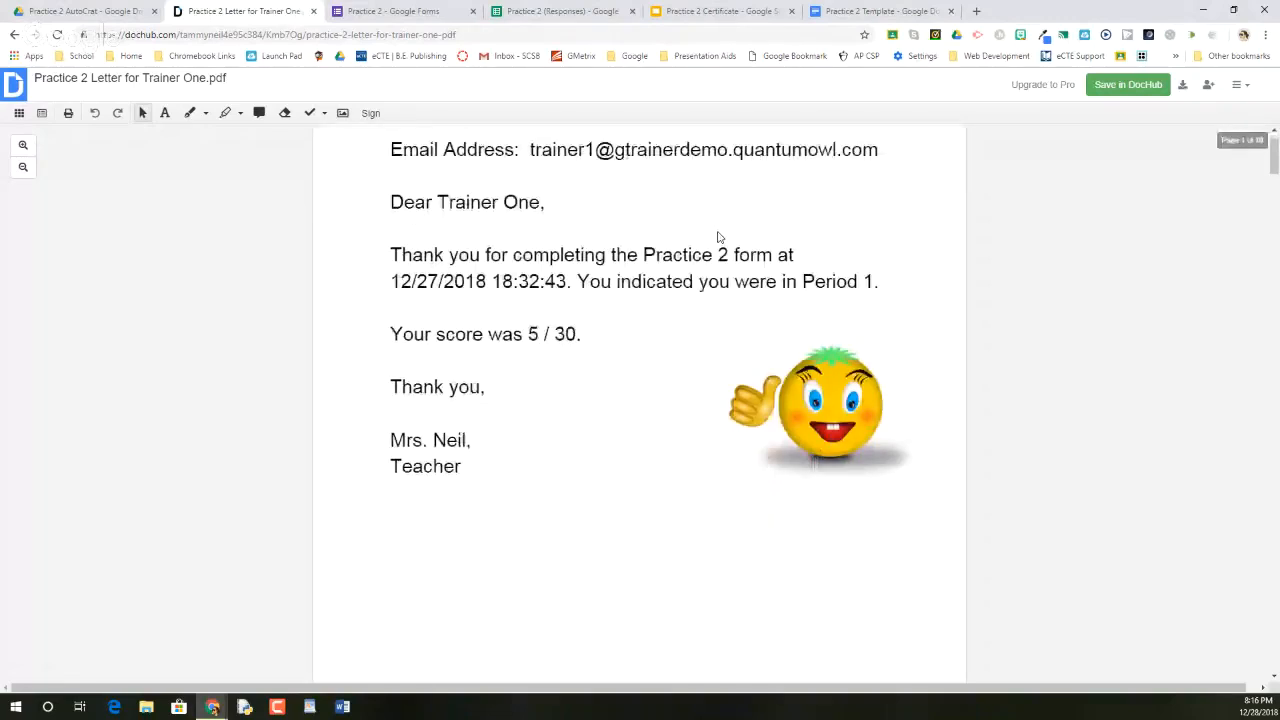
{"action": "scroll", "coordinate": [717, 237], "scroll_direction": "down", "scroll_amount": 10}
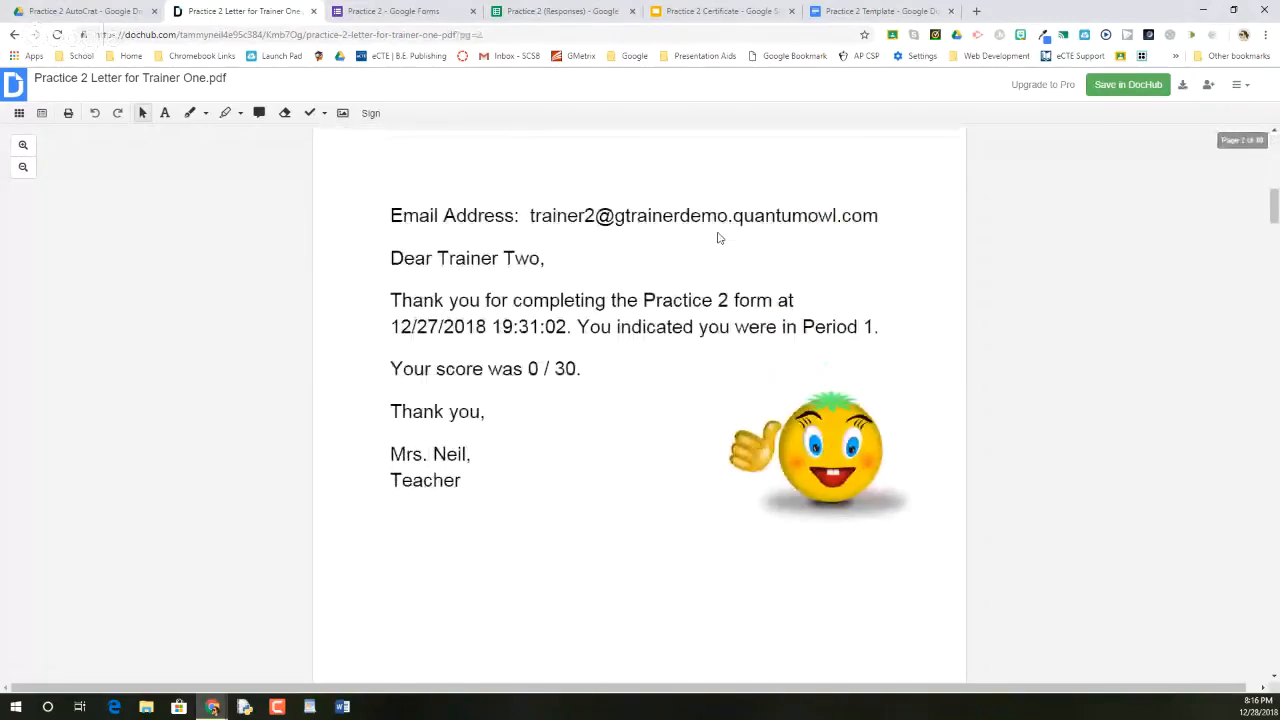
{"action": "scroll", "coordinate": [717, 237], "scroll_direction": "down", "scroll_amount": 1}
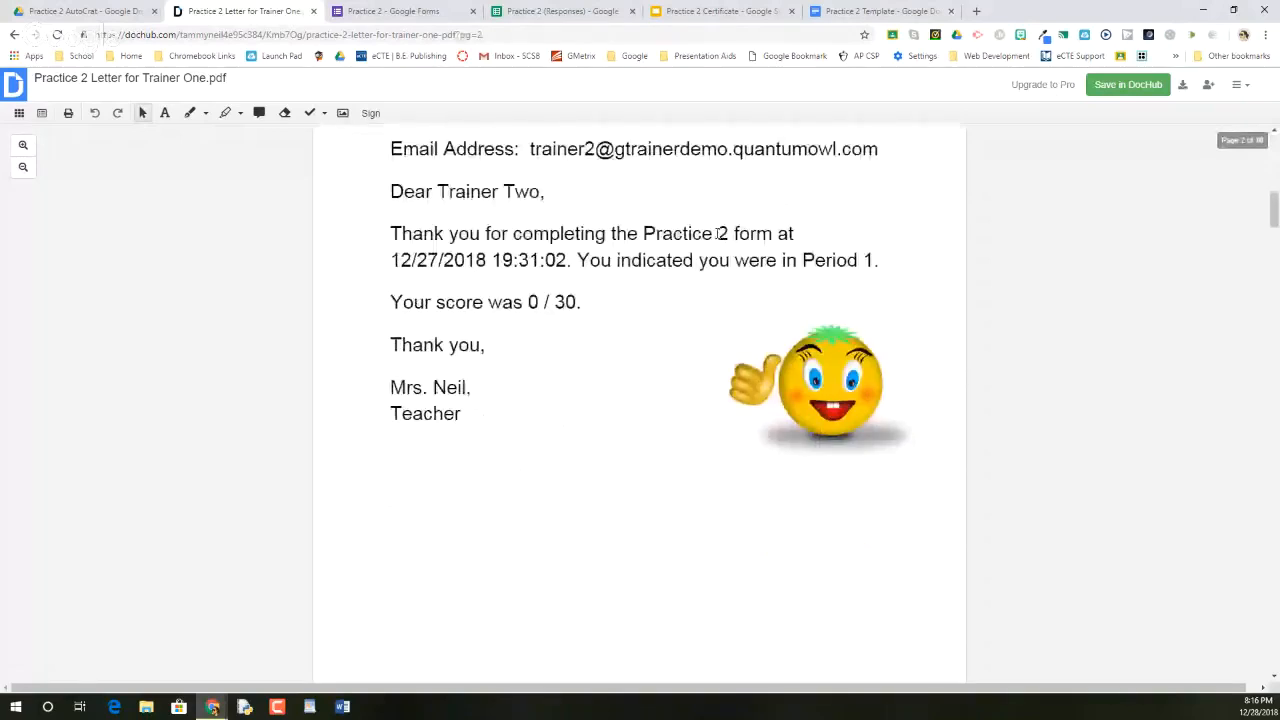
{"action": "scroll", "coordinate": [717, 236], "scroll_direction": "down", "scroll_amount": 7}
{"action": "scroll", "coordinate": [717, 237], "scroll_direction": "down", "scroll_amount": 8}
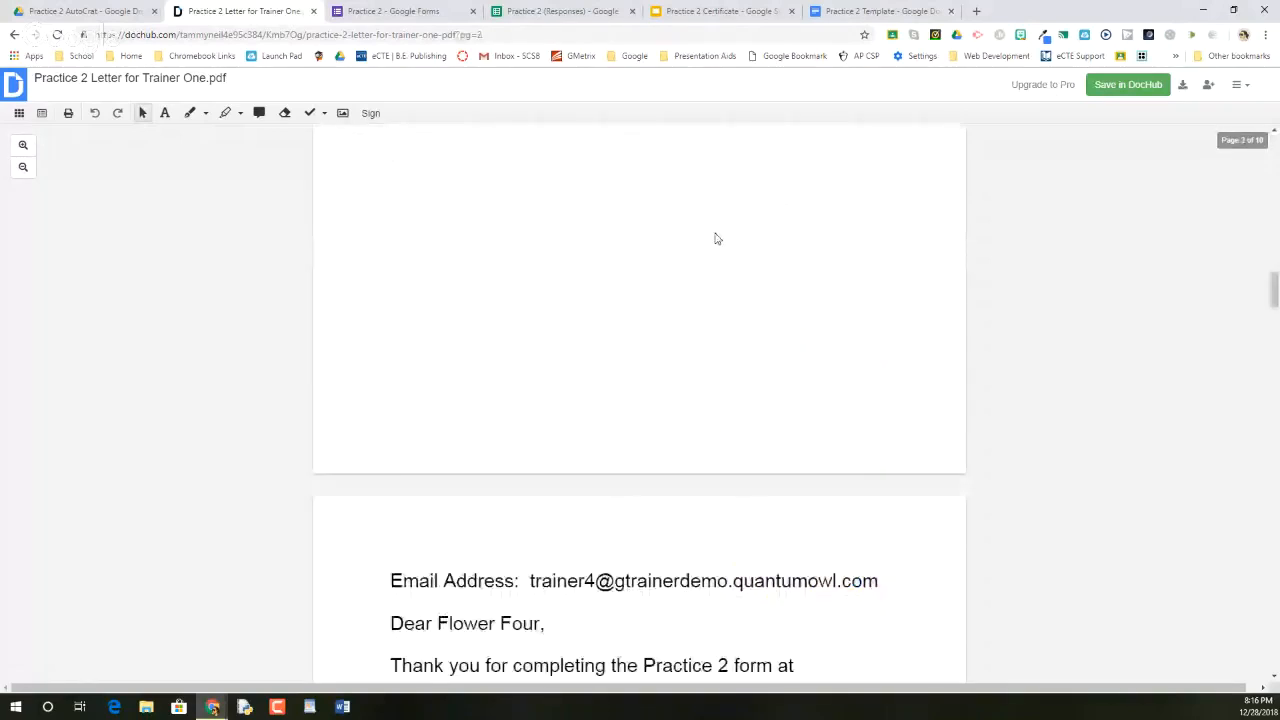
{"action": "scroll", "coordinate": [717, 238], "scroll_direction": "down", "scroll_amount": 5}
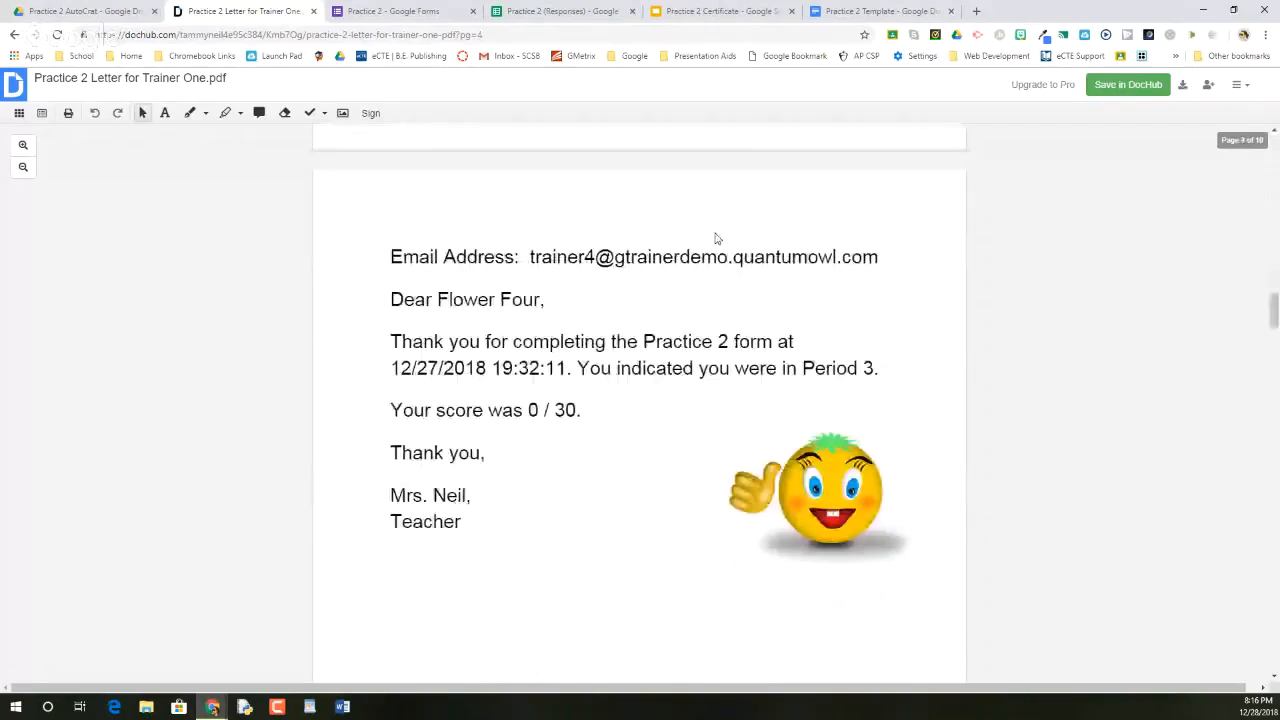
{"action": "scroll", "coordinate": [716, 238], "scroll_direction": "down", "scroll_amount": 9}
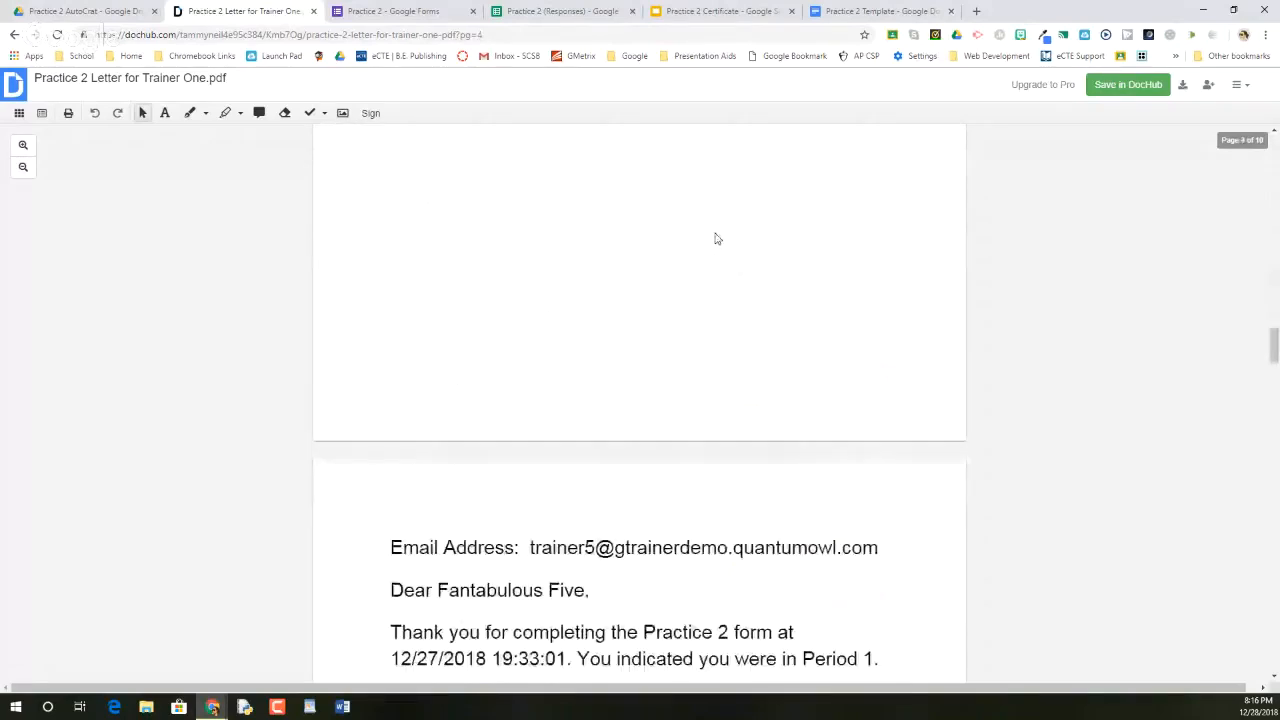
{"action": "scroll", "coordinate": [716, 238], "scroll_direction": "down", "scroll_amount": 15}
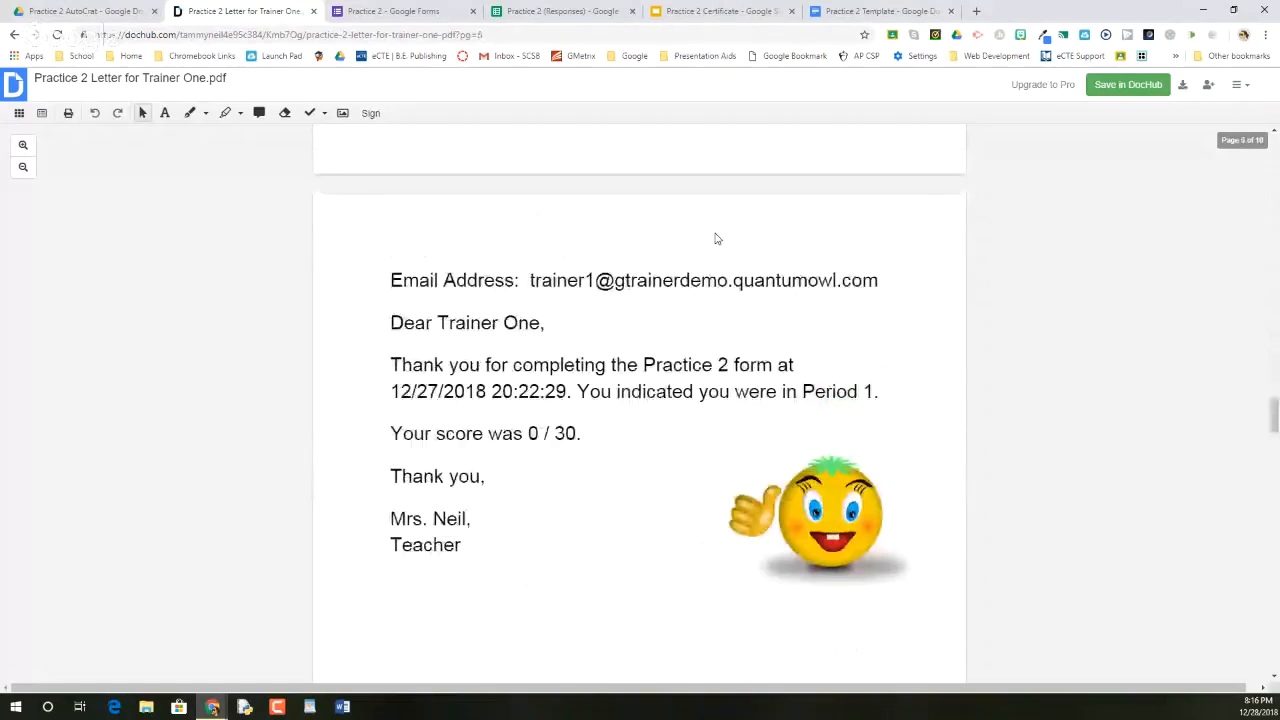
{"action": "scroll", "coordinate": [716, 238], "scroll_direction": "down", "scroll_amount": 14}
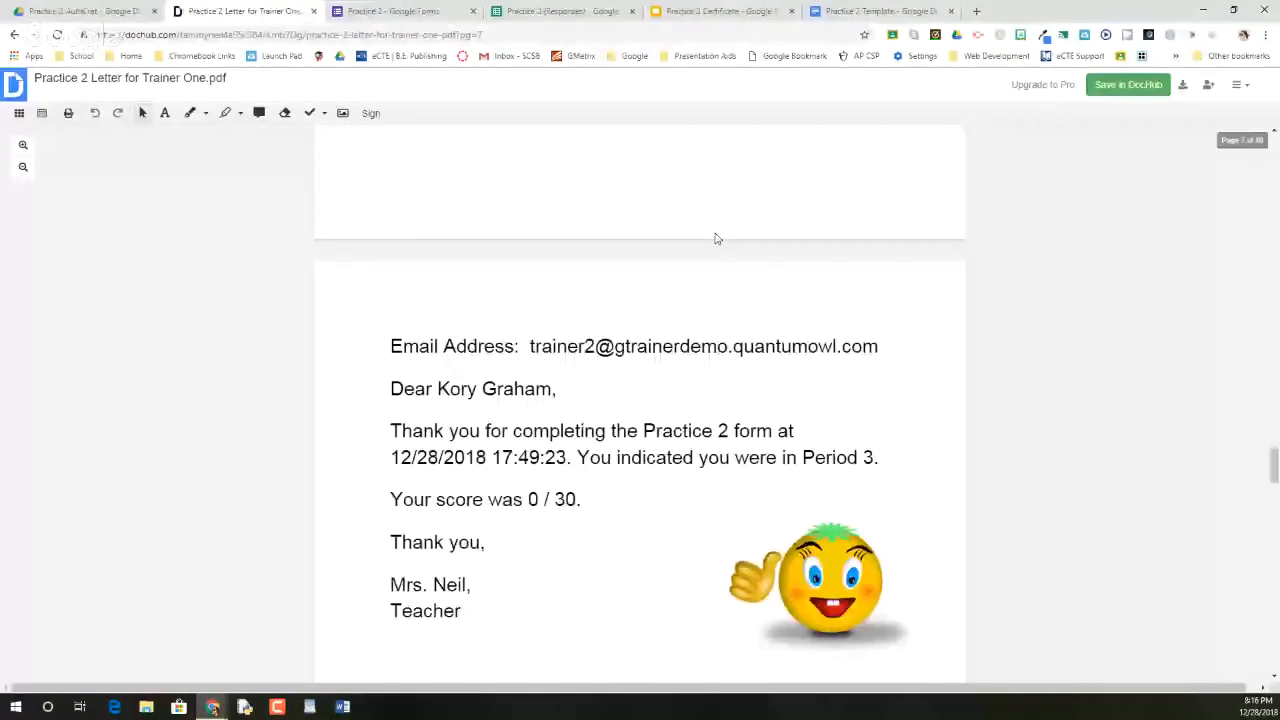
{"action": "scroll", "coordinate": [716, 238], "scroll_direction": "down", "scroll_amount": 10}
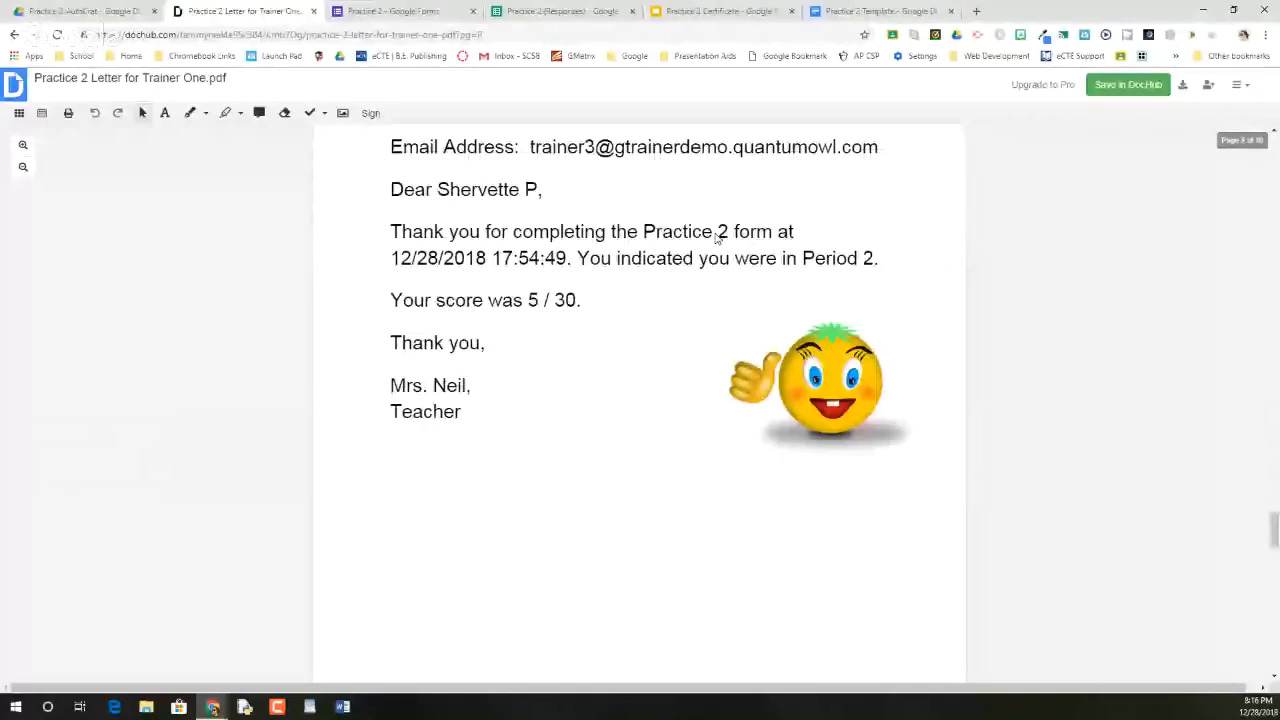
{"action": "scroll", "coordinate": [716, 238], "scroll_direction": "down", "scroll_amount": 10}
{"action": "scroll", "coordinate": [716, 238], "scroll_direction": "down", "scroll_amount": 9}
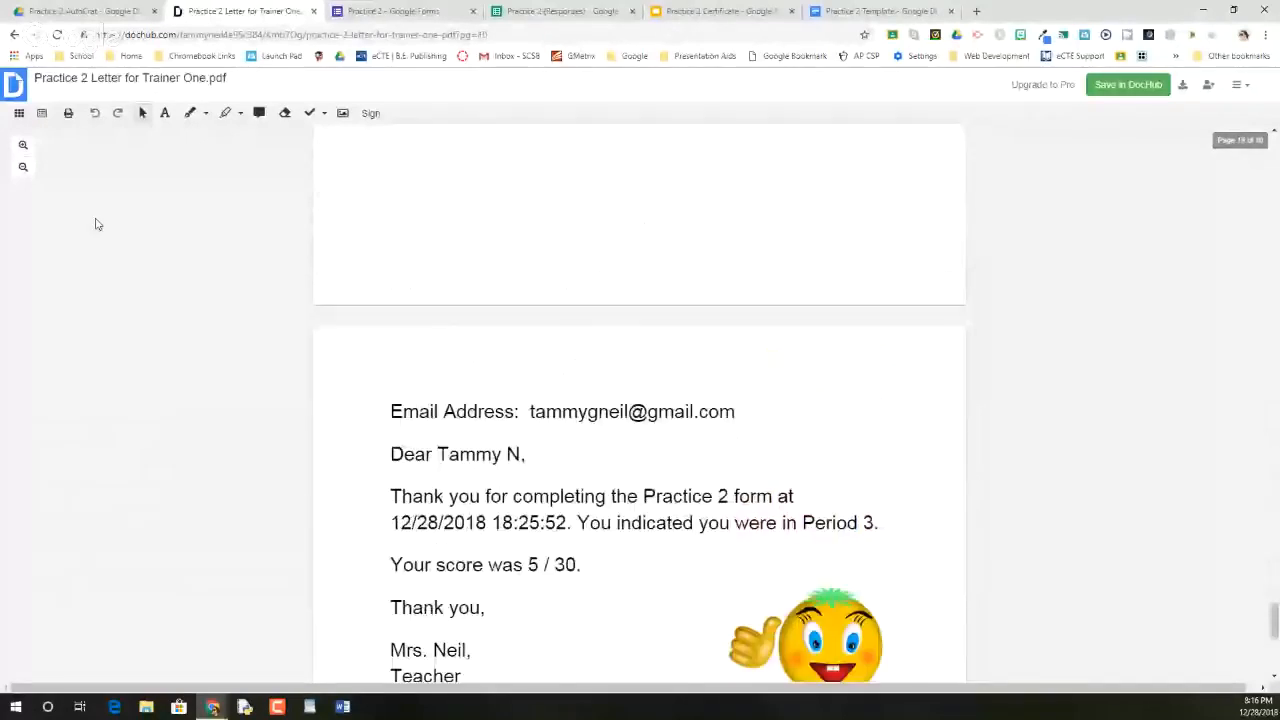
Close the PDF and start a new autoCrat merge job on the responses sheet
{"action": "left_click", "coordinate": [314, 11]}
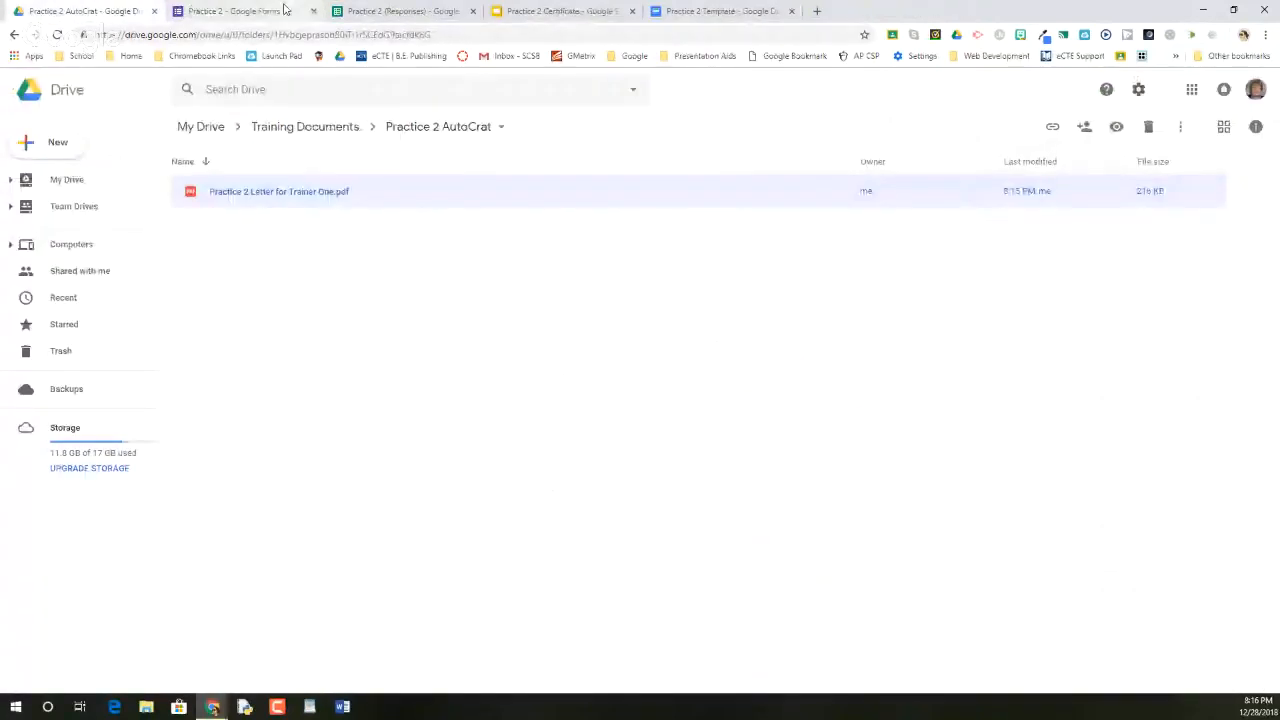
{"action": "left_click", "coordinate": [381, 19]}
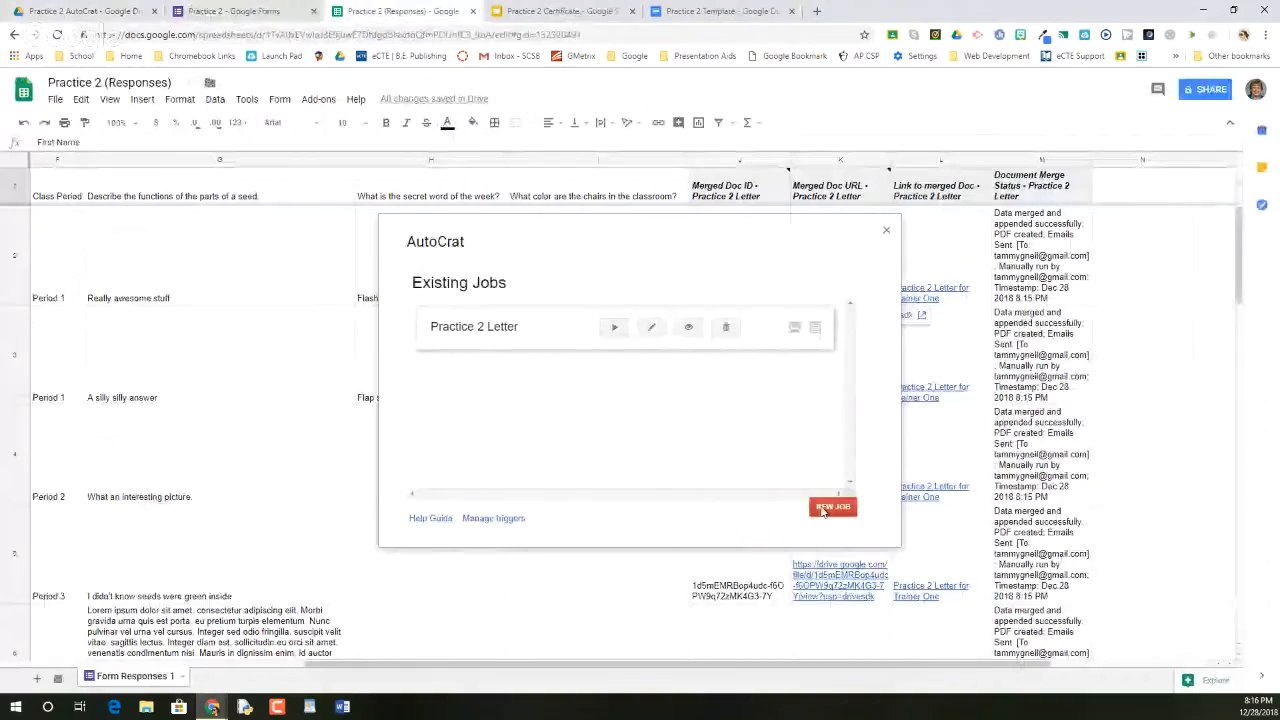
{"action": "left_click", "coordinate": [830, 507]}
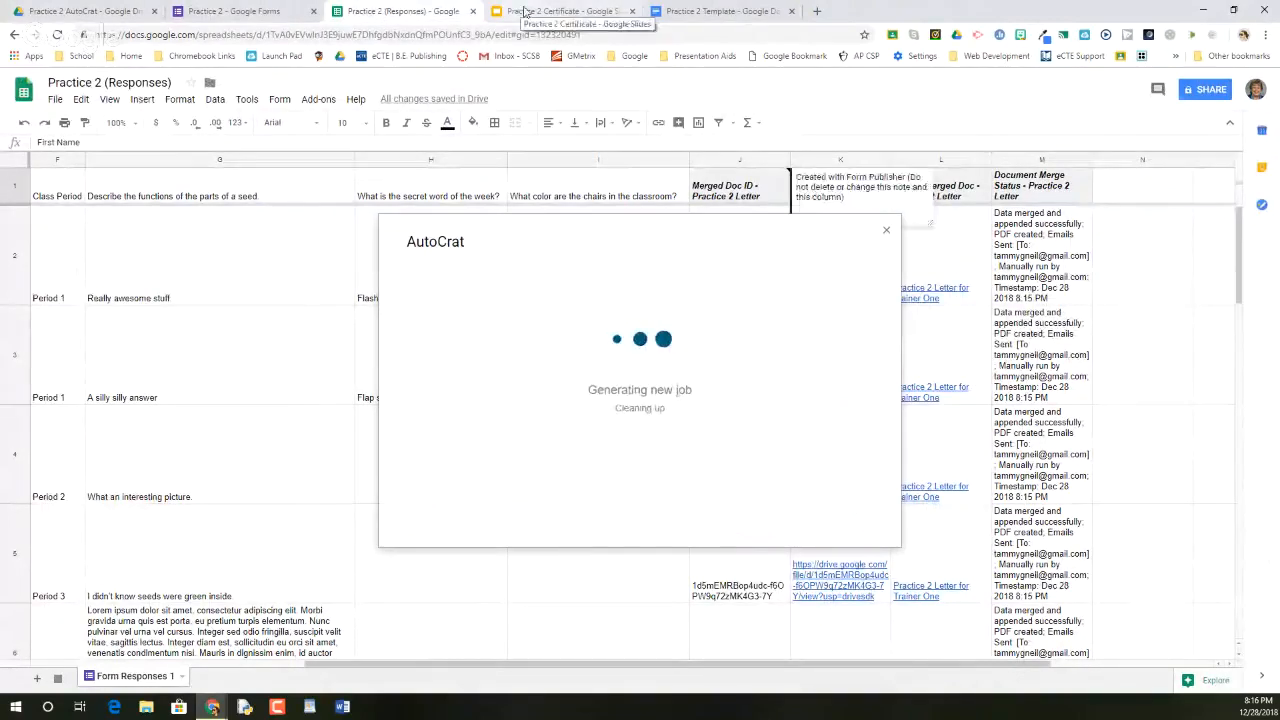
Inspect the certificate slide's border, gold seal, title and <<First Name>> <<Last Name>> box
{"action": "left_click", "coordinate": [525, 11]}
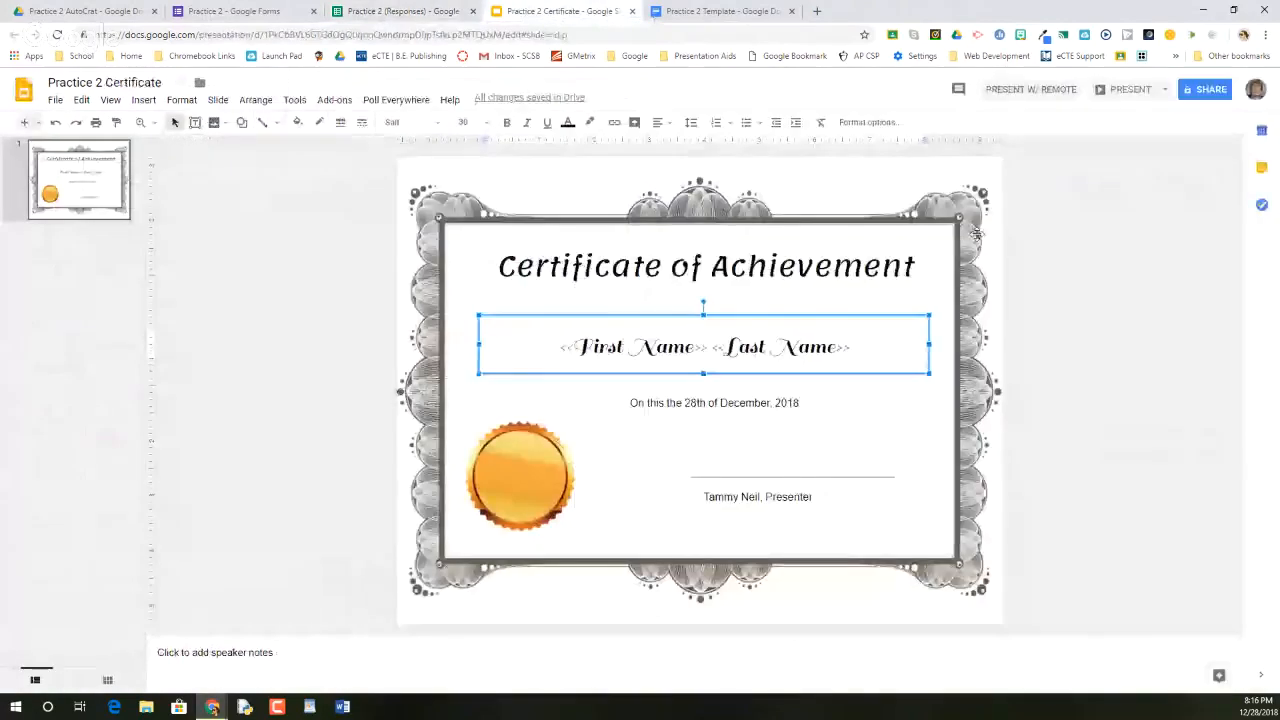
{"action": "left_click", "coordinate": [425, 215]}
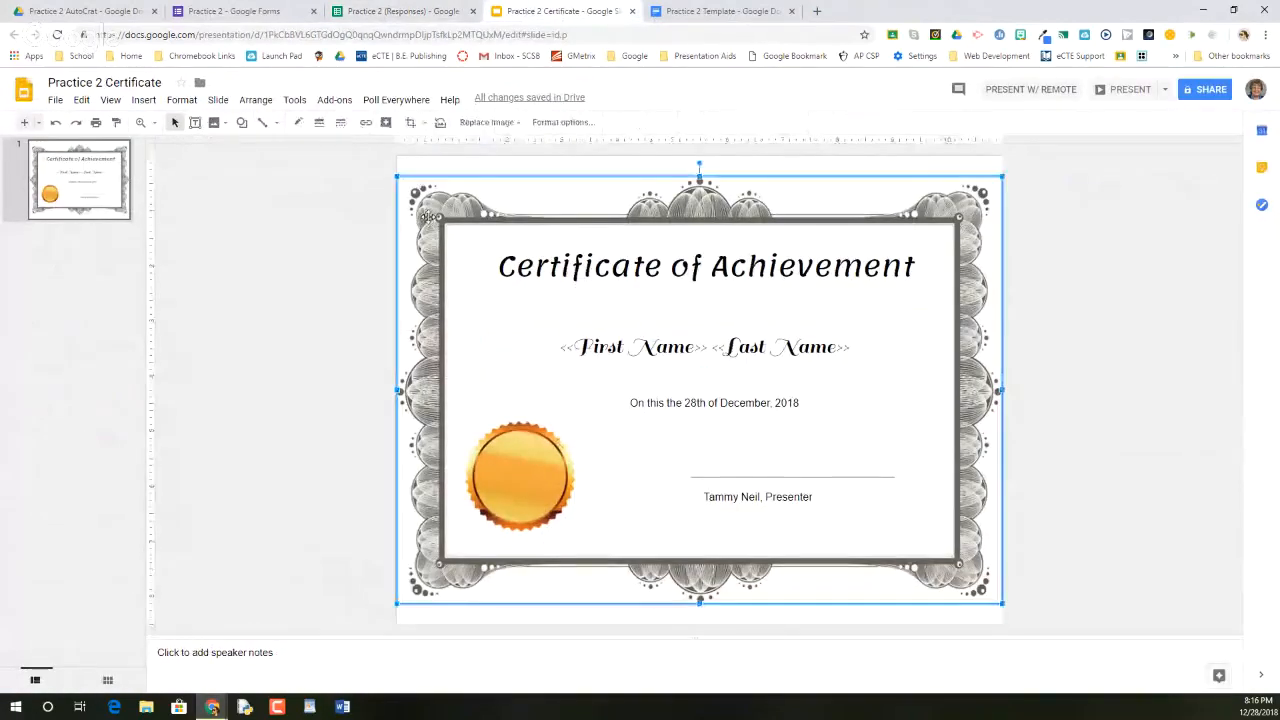
{"action": "left_click", "coordinate": [480, 470]}
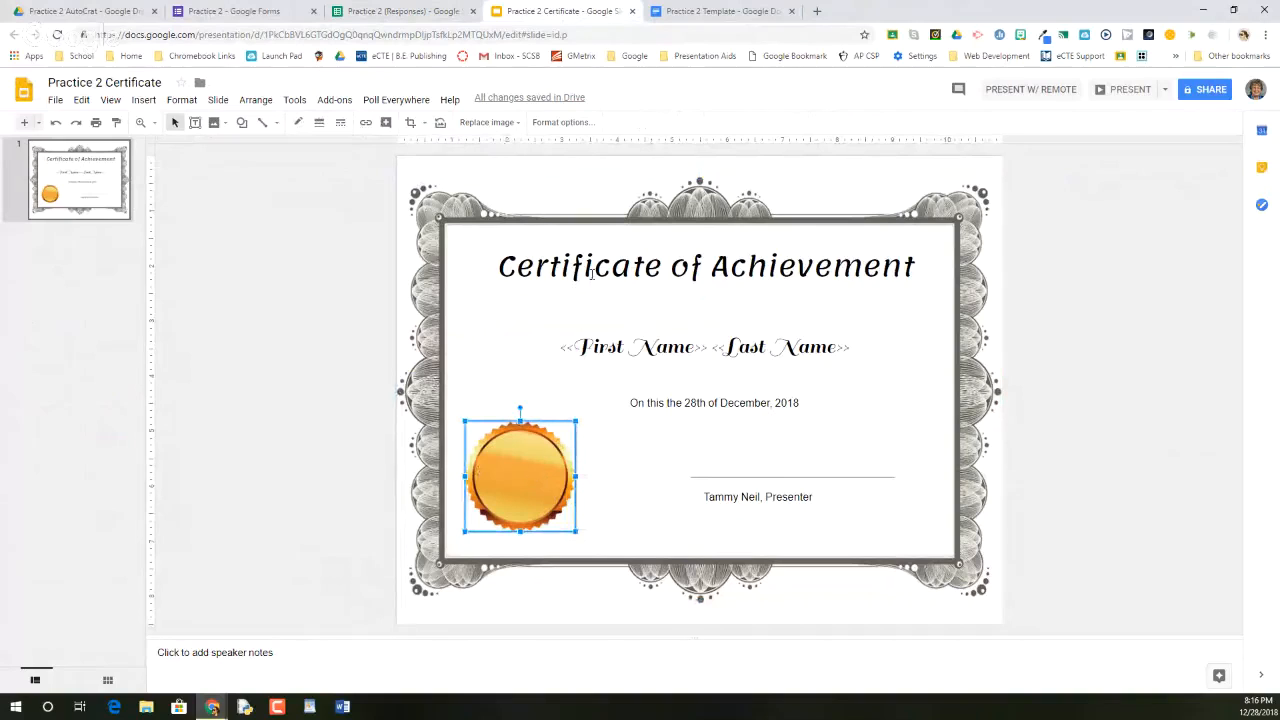
{"action": "left_click", "coordinate": [598, 291]}
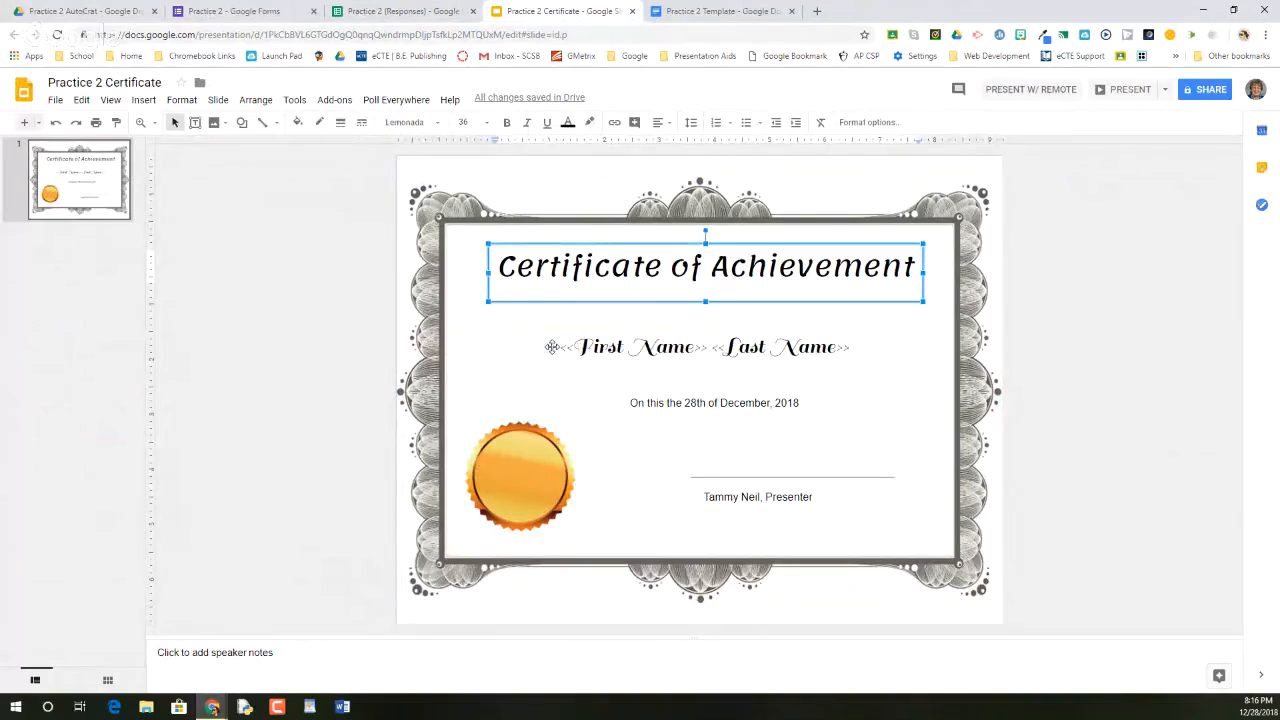
{"action": "left_click", "coordinate": [555, 348]}
{"action": "left_click_drag", "start_coordinate": [555, 348], "coordinate": [557, 349]}
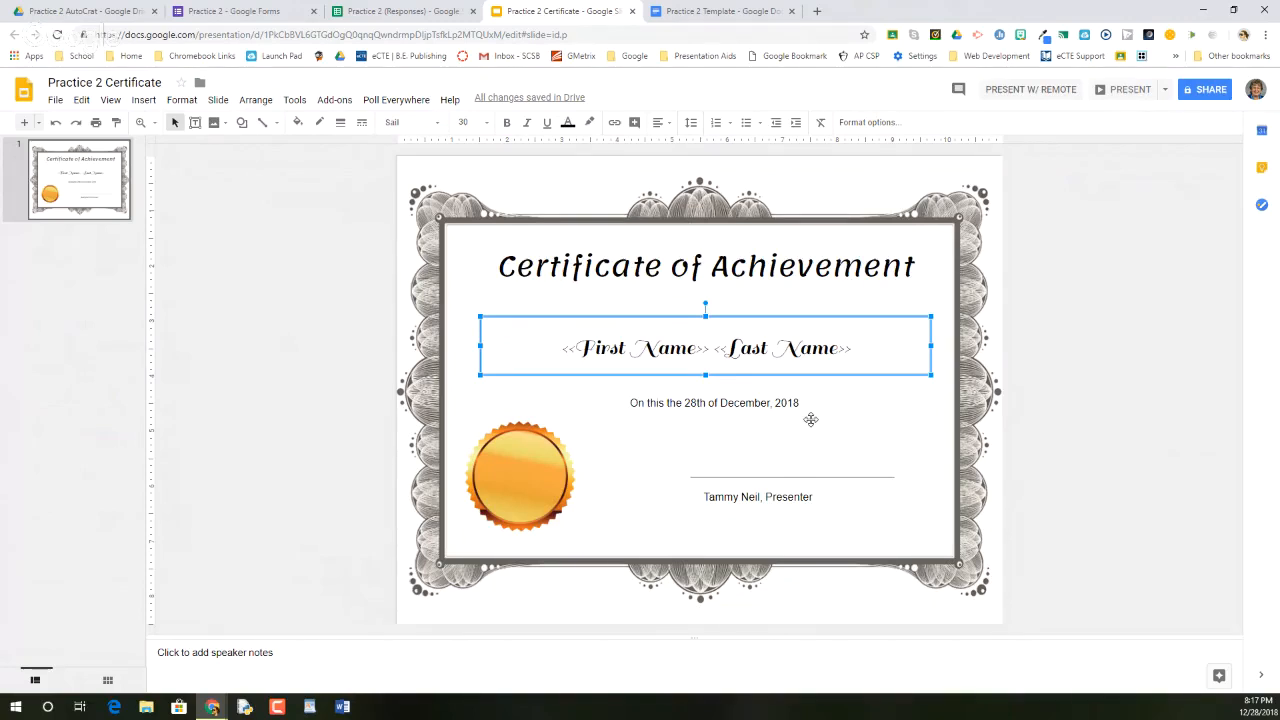
Name the new job 'Practice 2 Certificates' and use the Practice 2 Certificate template
{"action": "left_click", "coordinate": [370, 18]}
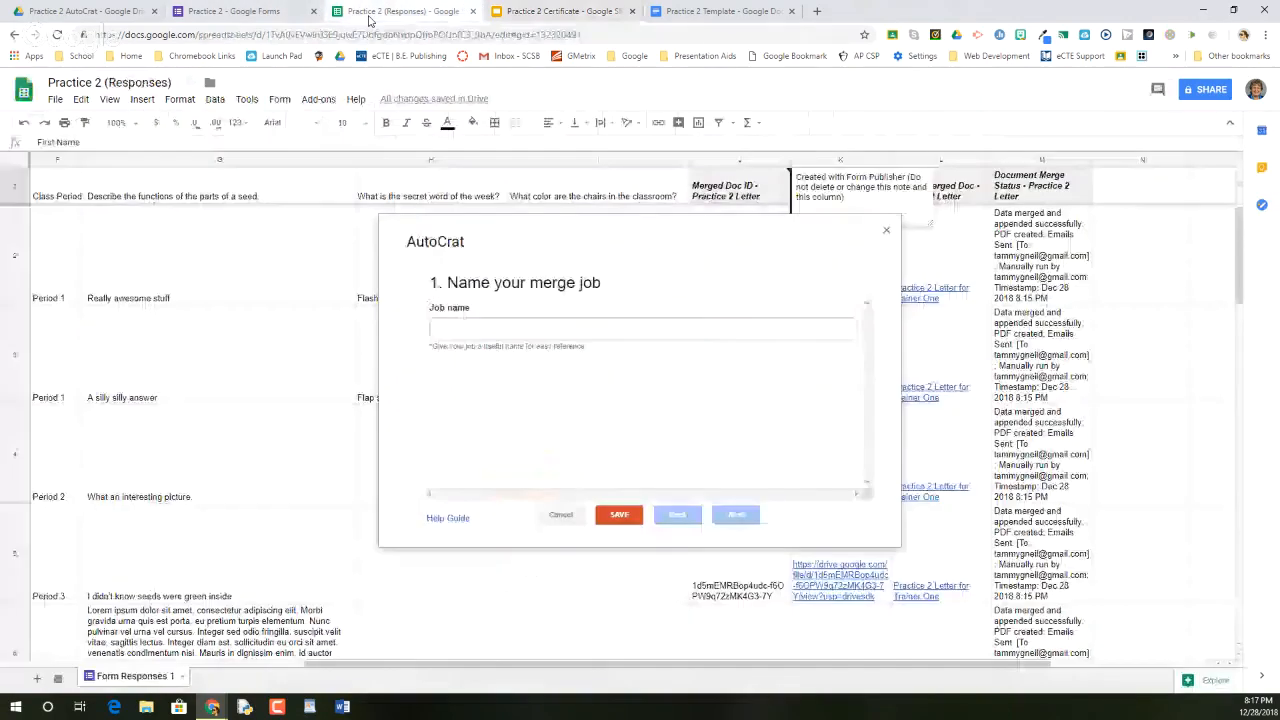
{"action": "left_click", "coordinate": [543, 329]}
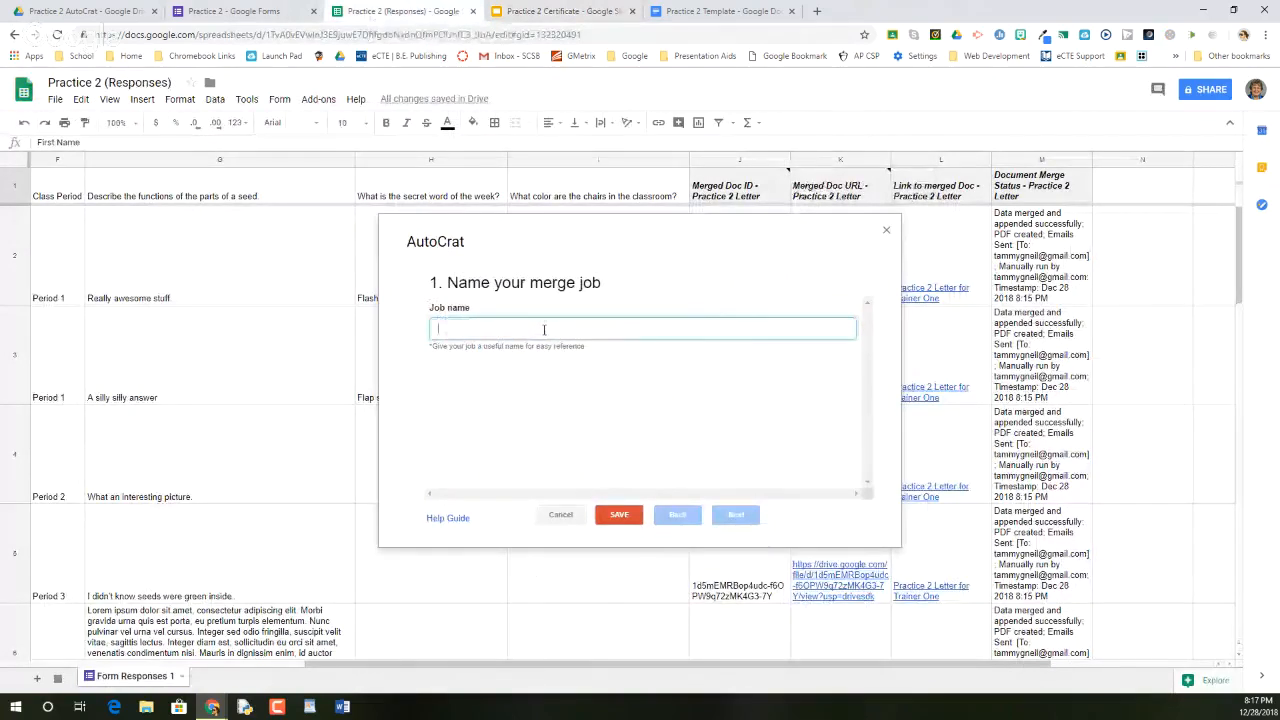
{"action": "type", "text": "Practice 2"}
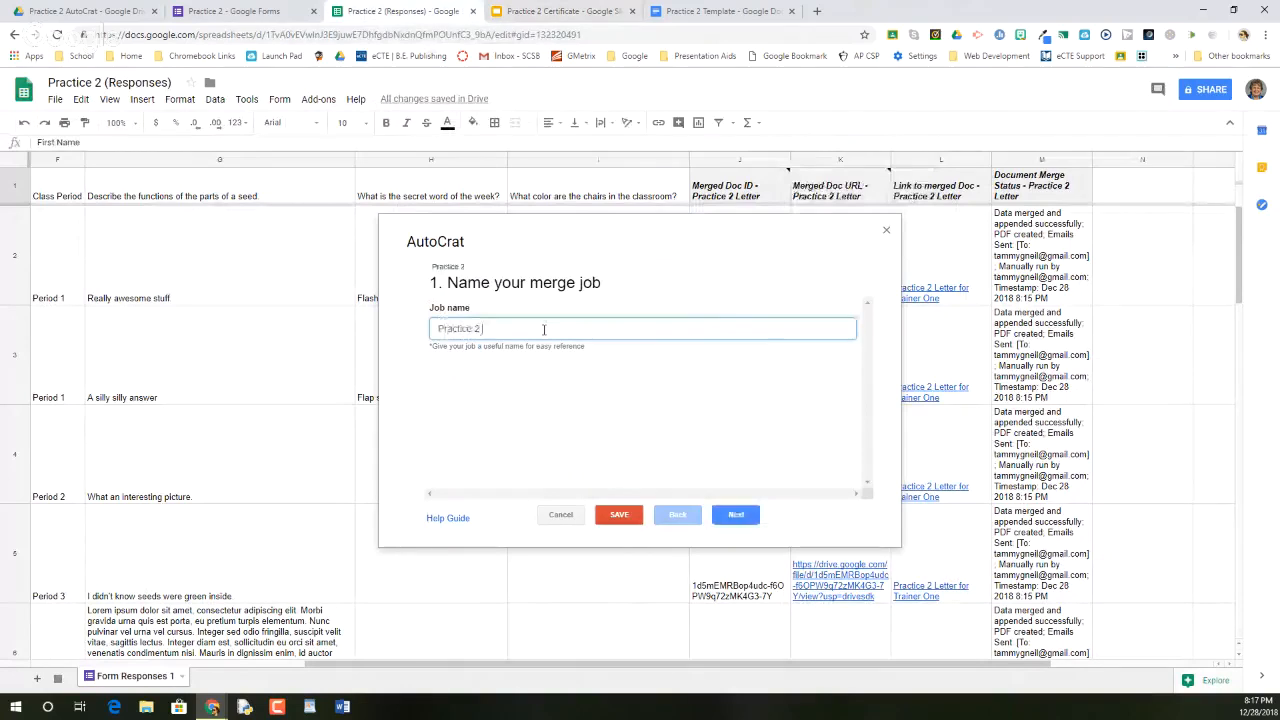
{"action": "type", "text": " Certificates"}
{"action": "left_click", "coordinate": [740, 521]}
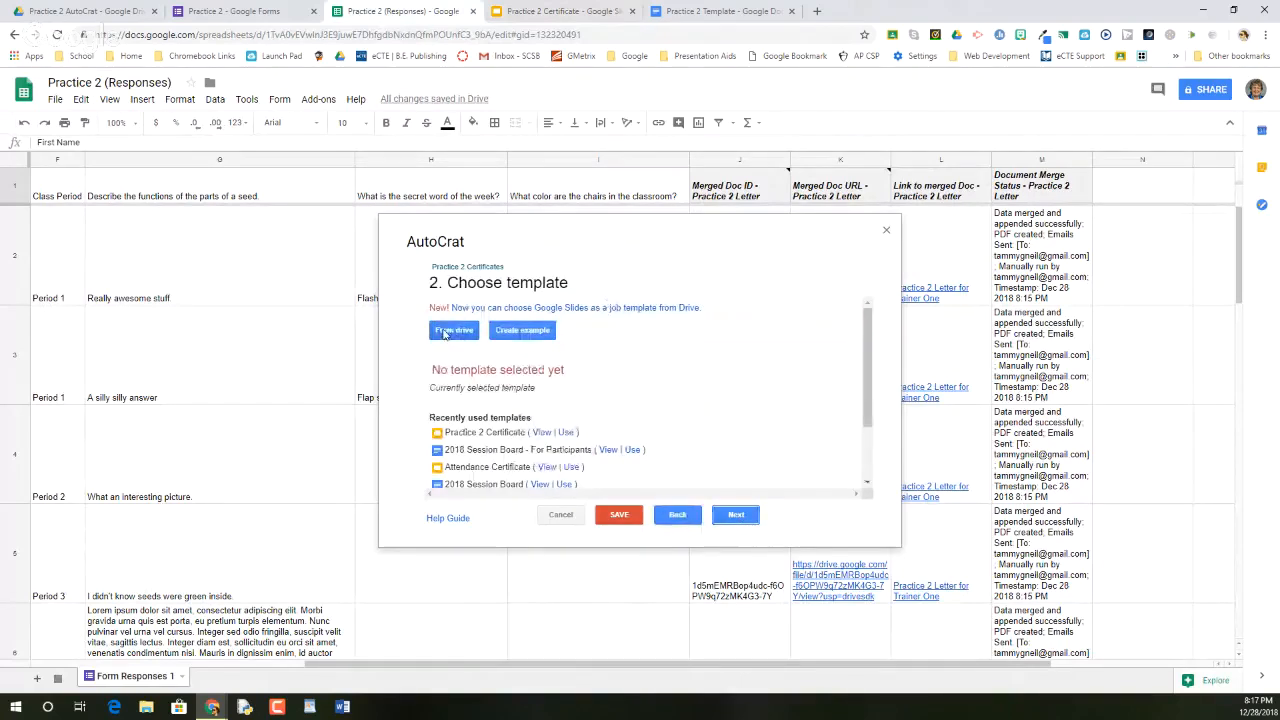
{"action": "left_click", "coordinate": [565, 434]}
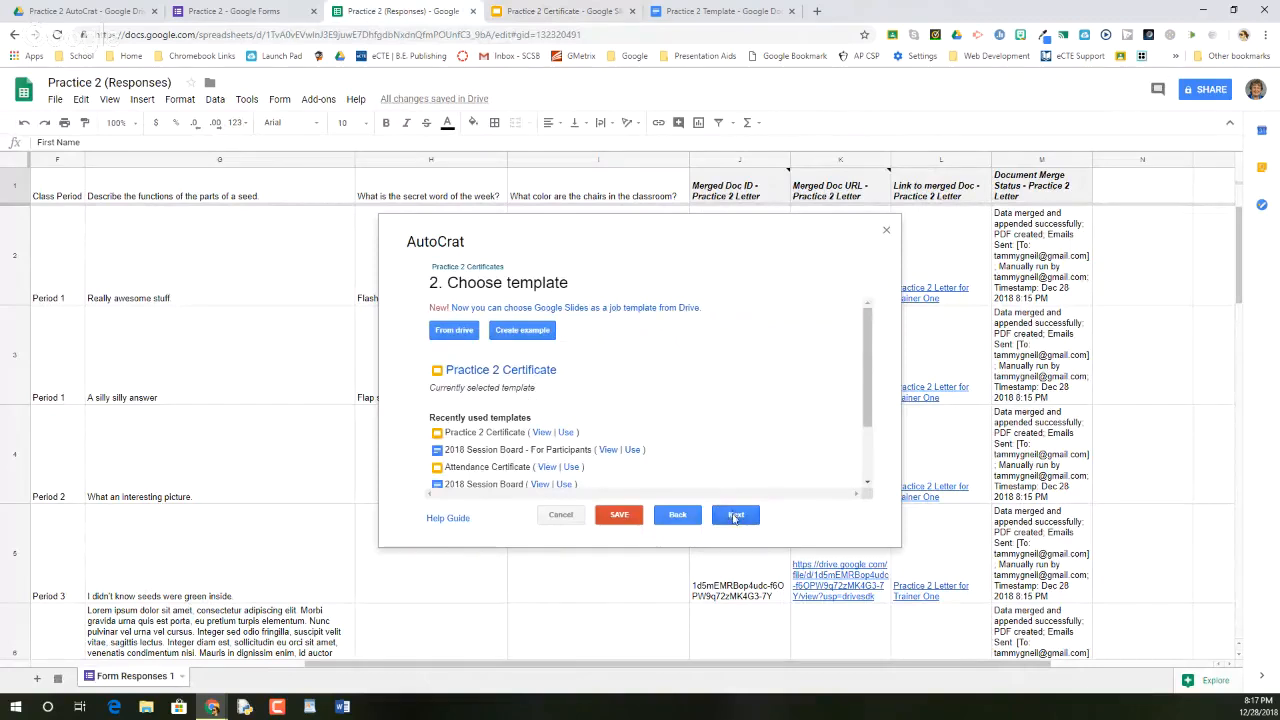
{"action": "left_click", "coordinate": [736, 516]}
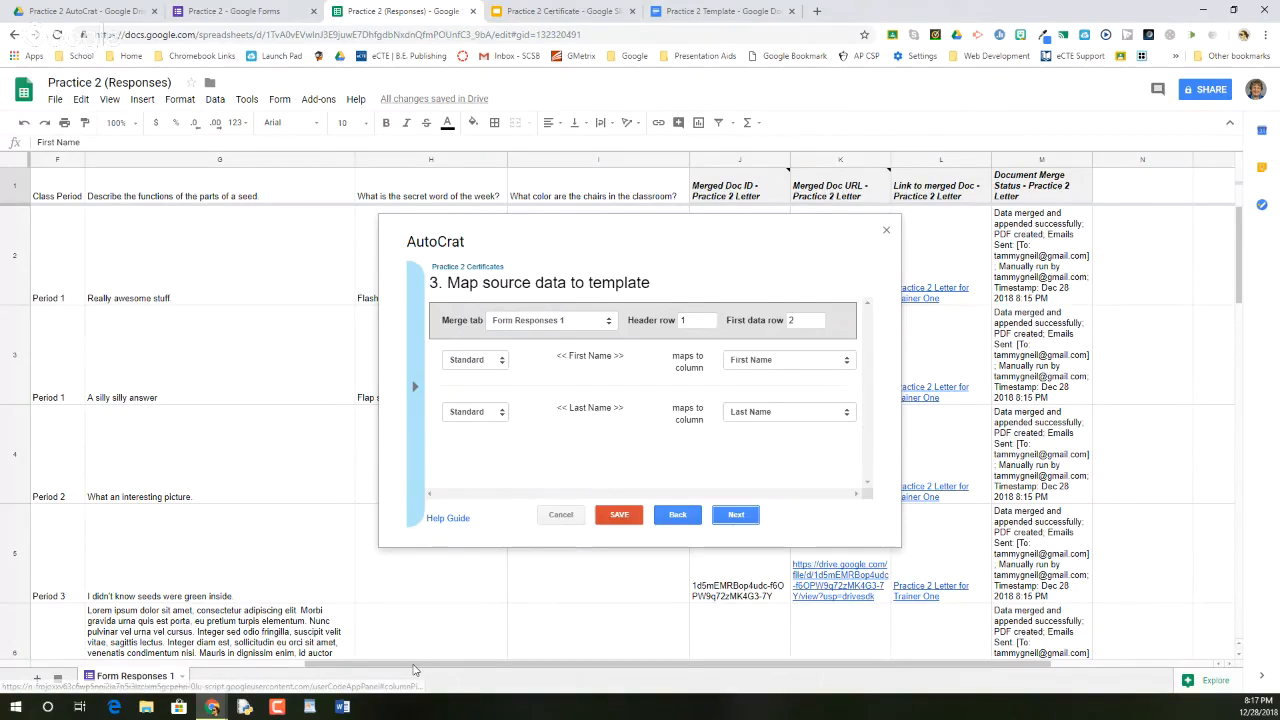
Set the output file name to '<<First Name>> <<Last Name>> Certificate'
{"action": "mouse_move", "coordinate": [413, 666]}
{"action": "left_mouse_down"}
{"action": "mouse_move", "coordinate": [196, 681]}
{"action": "mouse_move", "coordinate": [420, 667]}
{"action": "left_mouse_up"}
{"action": "left_click", "coordinate": [736, 514]}
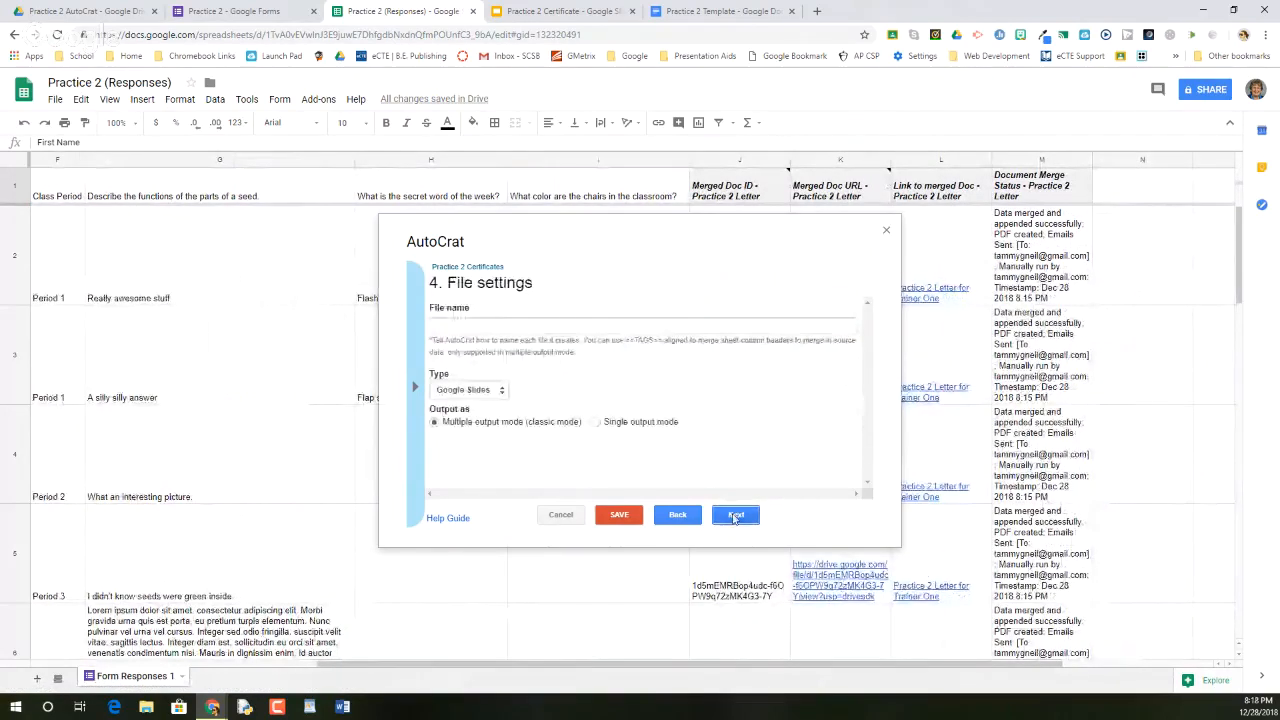
{"action": "left_click", "coordinate": [564, 328]}
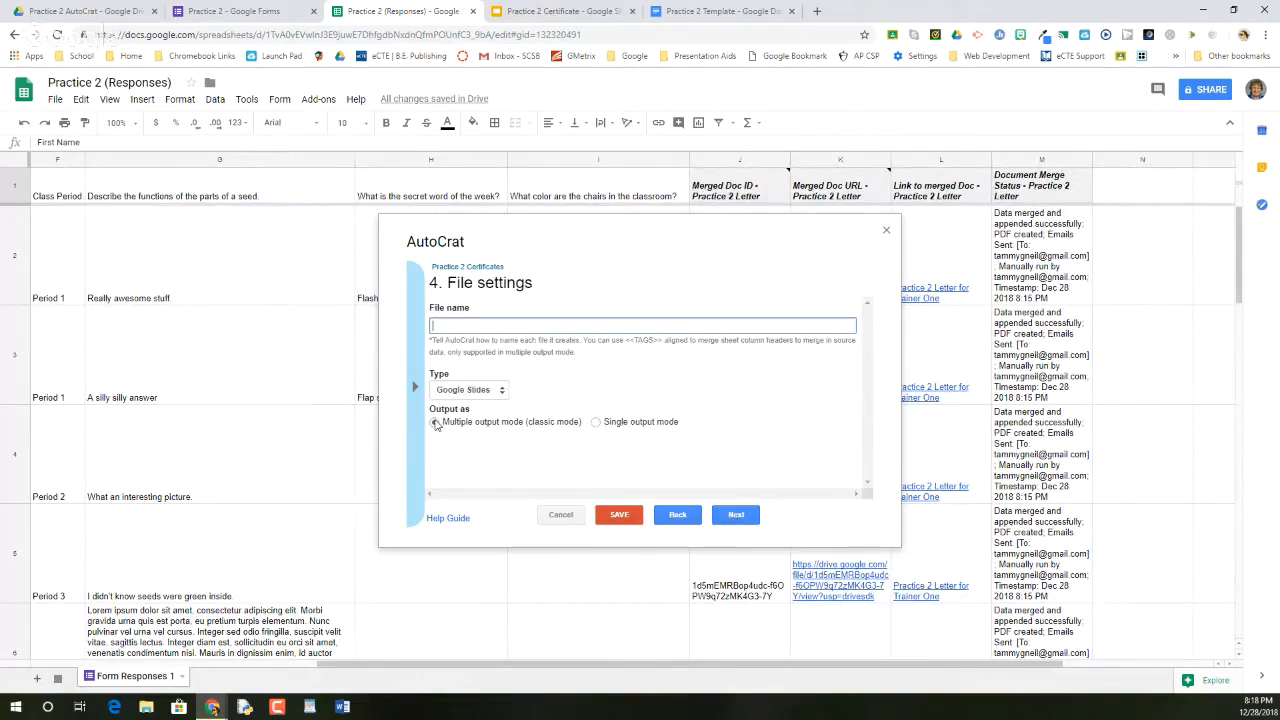
{"action": "left_click", "coordinate": [414, 386]}
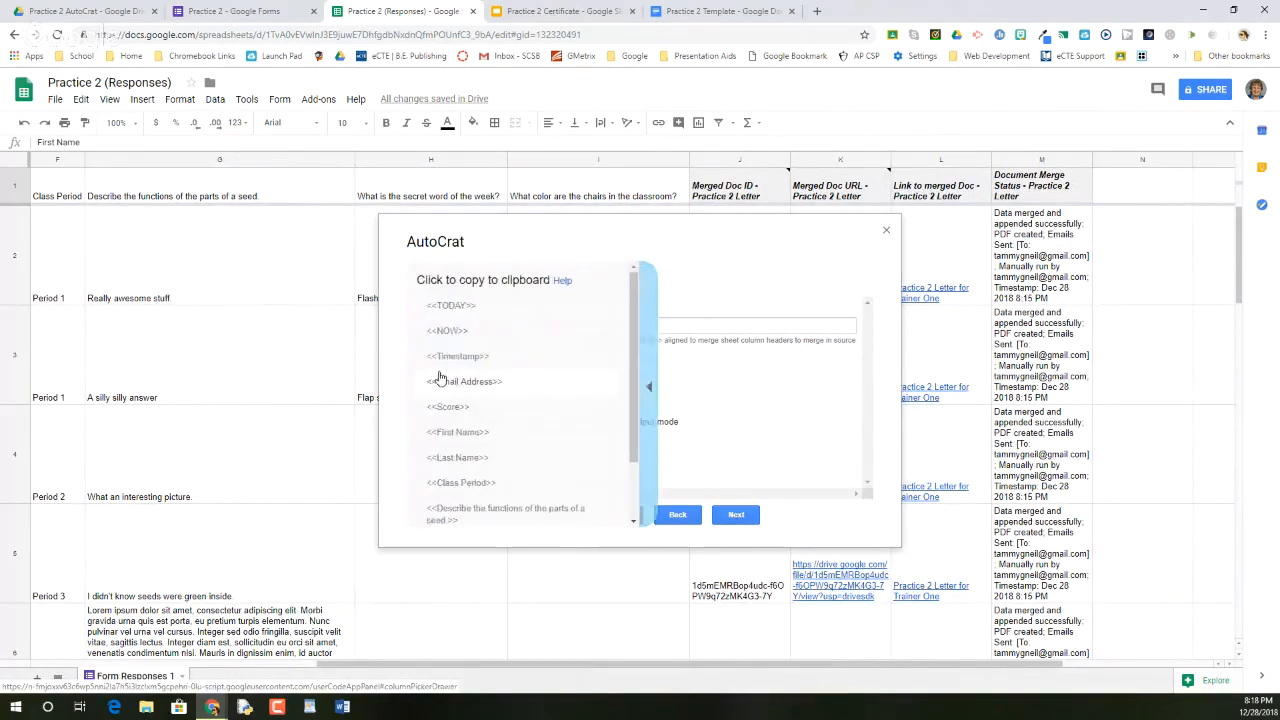
{"action": "left_click", "coordinate": [449, 438]}
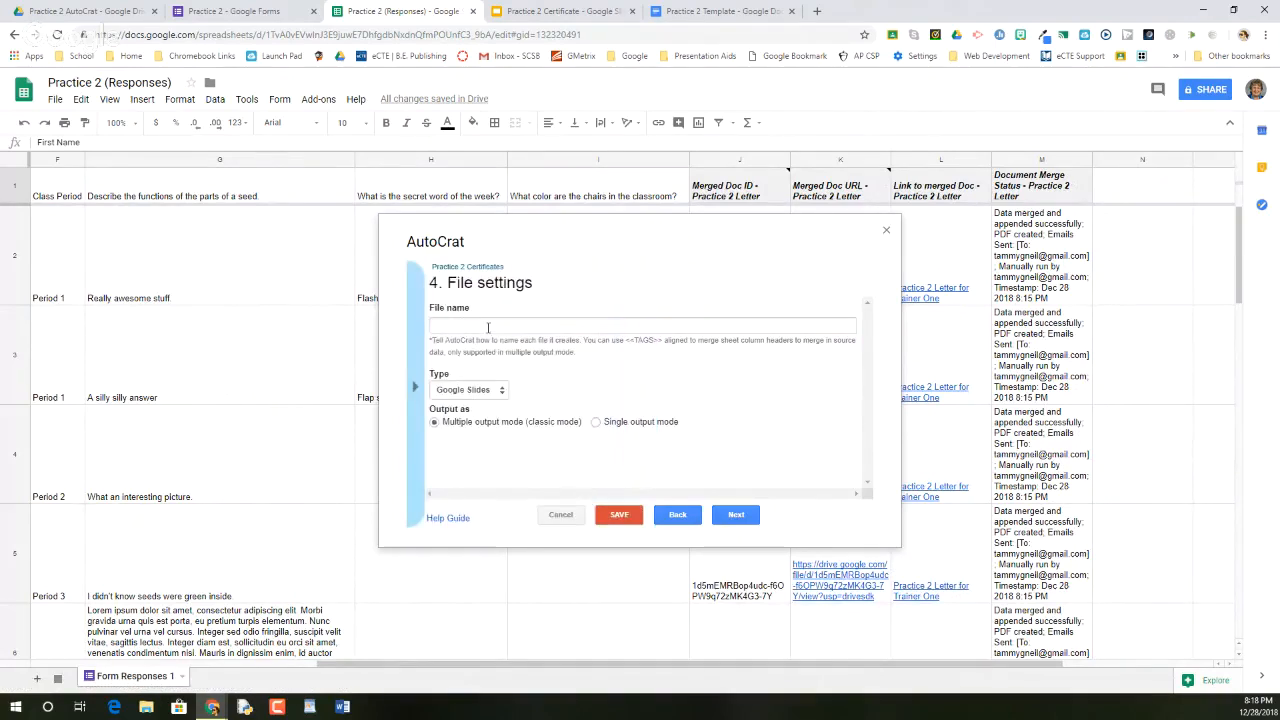
{"action": "left_click", "coordinate": [488, 327]}
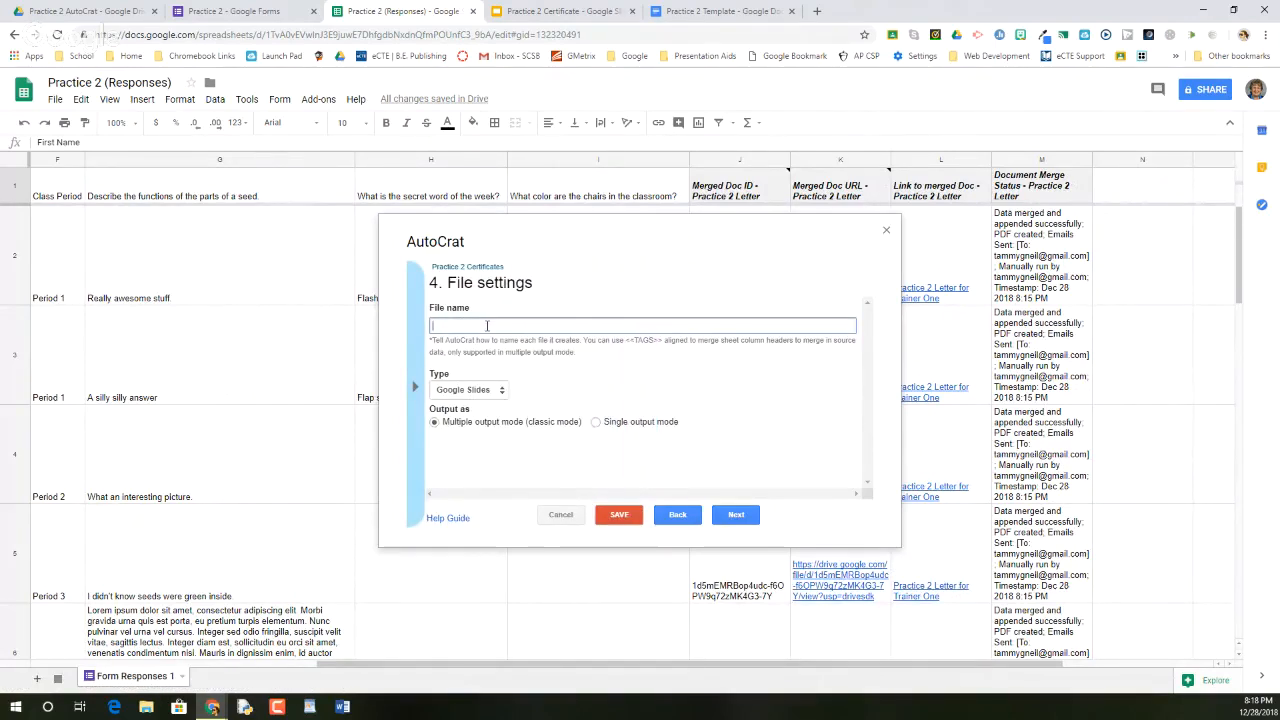
{"action": "right_click", "coordinate": [488, 327]}
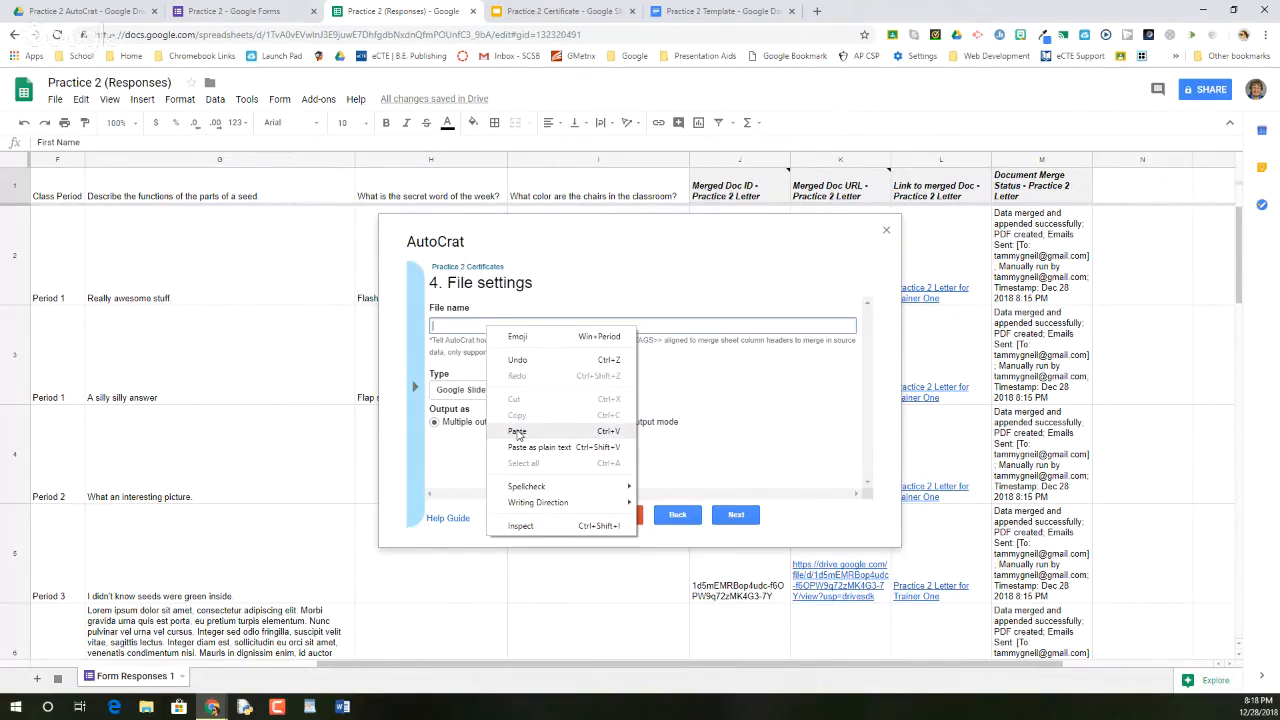
{"action": "left_click", "coordinate": [517, 433]}
{"action": "right_click", "coordinate": [511, 328]}
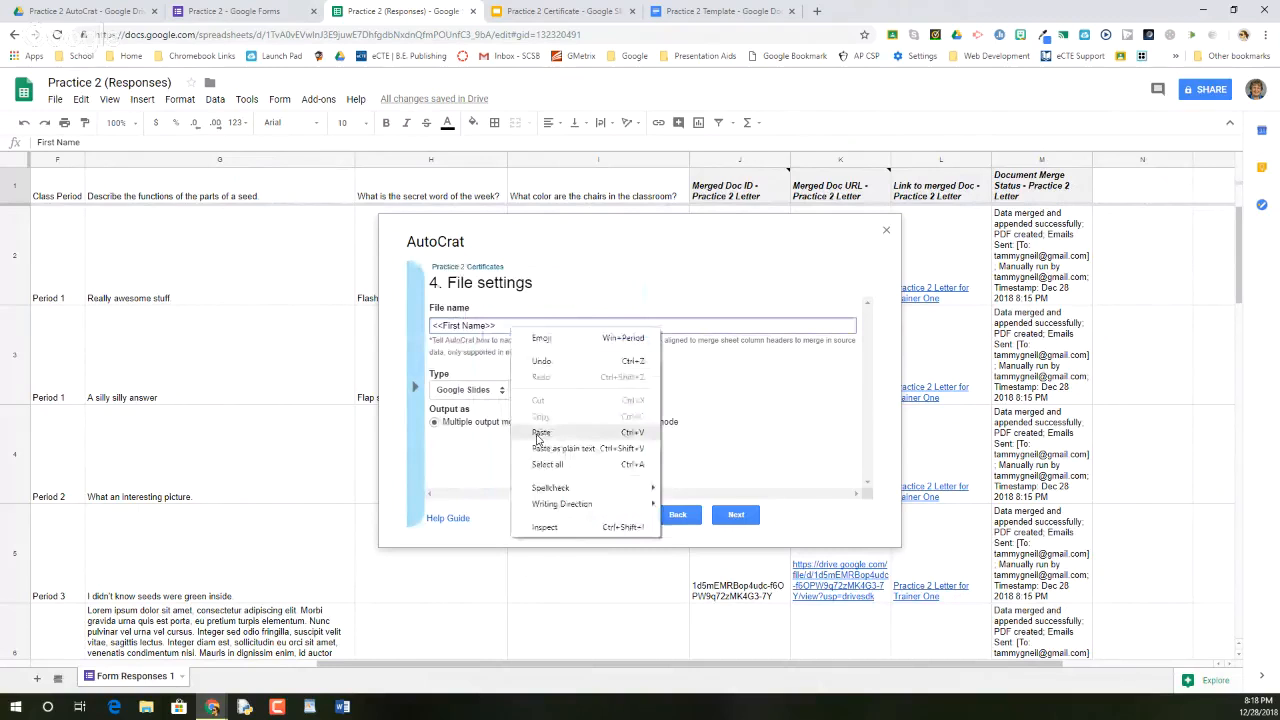
{"action": "left_click", "coordinate": [540, 432]}
{"action": "type", "text": "Ce"}
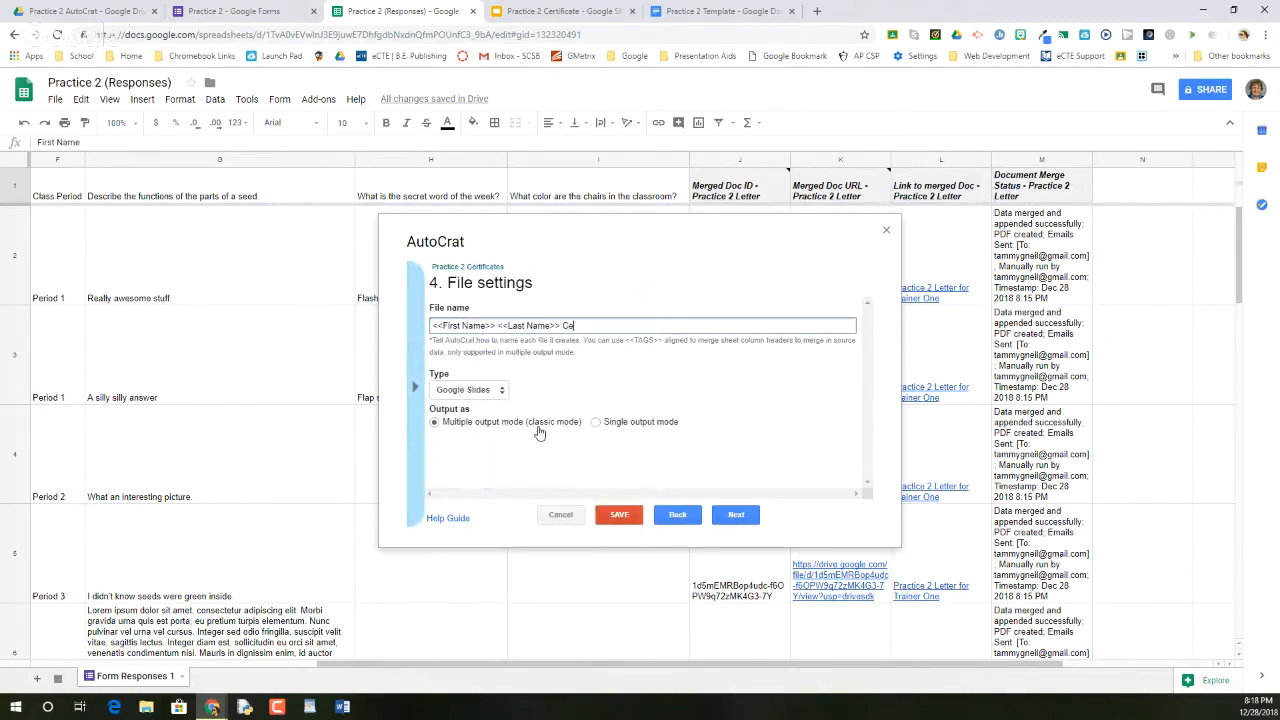
{"action": "type", "text": "rtificate"}
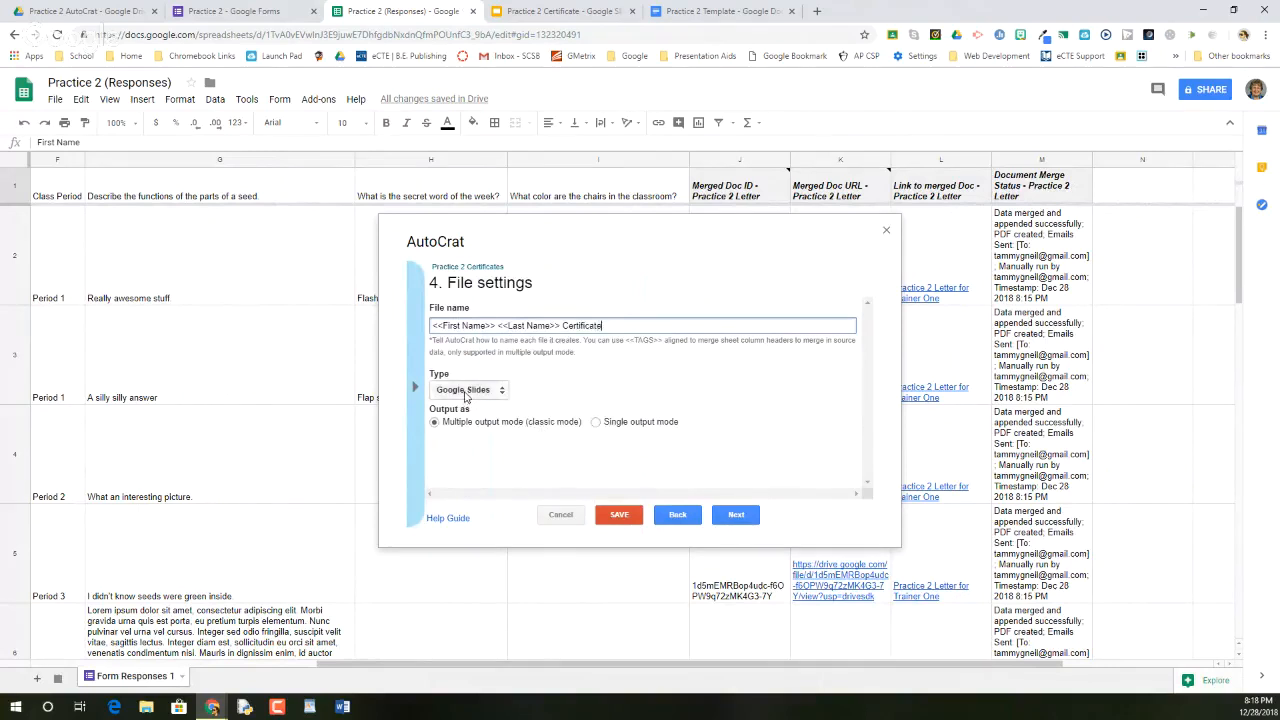
Set the output file type to PDF and move on to destination folders
{"action": "left_click", "coordinate": [466, 395]}
{"action": "left_click", "coordinate": [450, 415]}
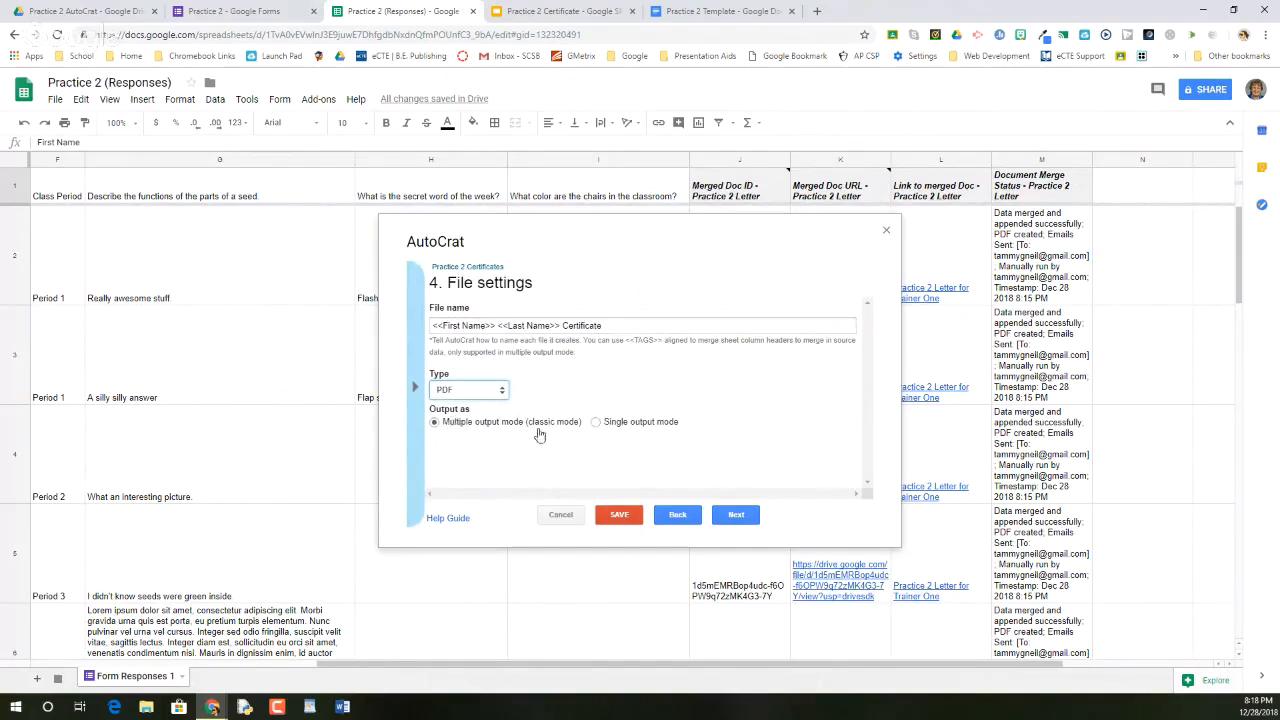
{"action": "left_click", "coordinate": [735, 515]}
Save the merged certificates to the Practice 2 AutoCrat Drive folder
{"action": "left_click", "coordinate": [793, 282]}
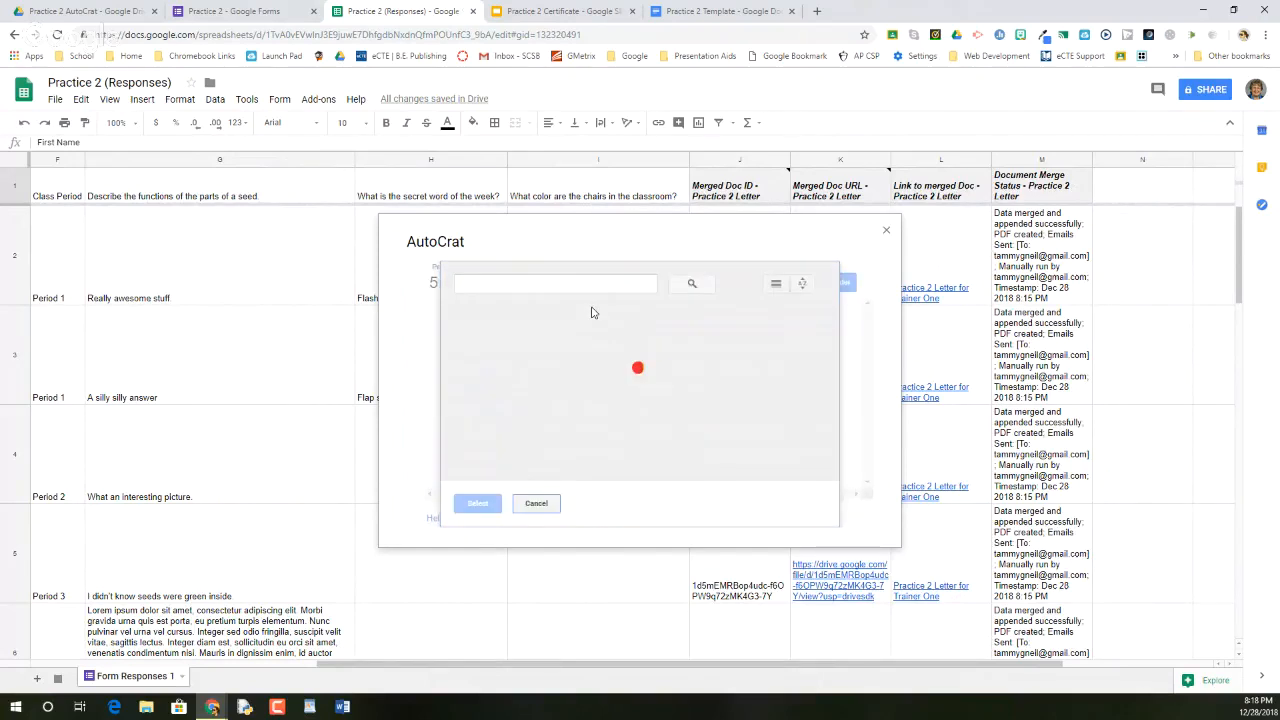
{"action": "left_click", "coordinate": [509, 370]}
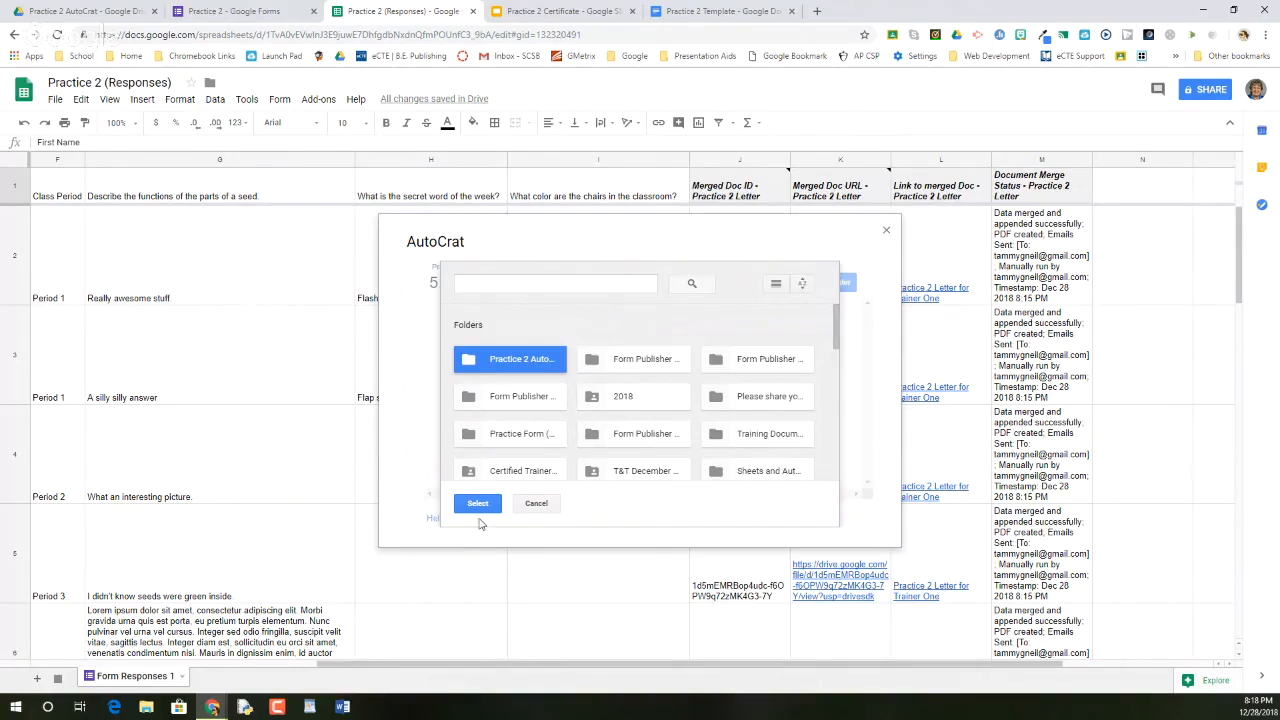
{"action": "left_click", "coordinate": [478, 507]}
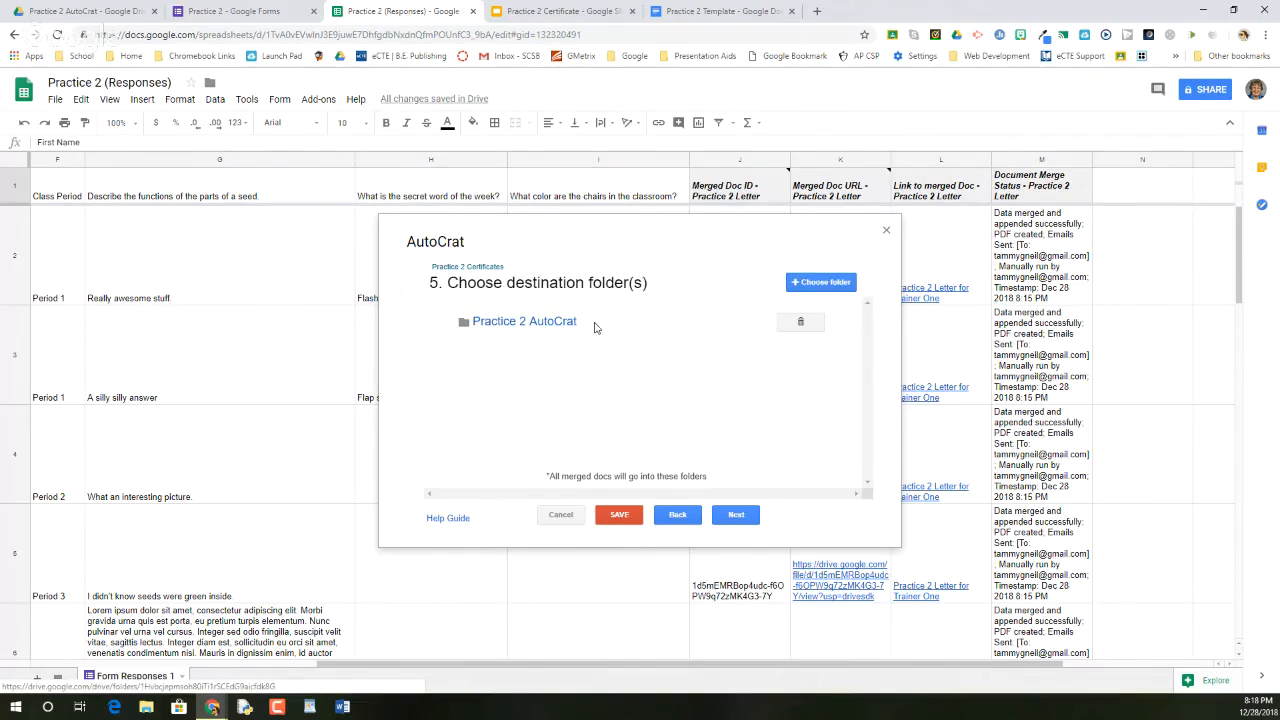
{"action": "left_click", "coordinate": [735, 516]}
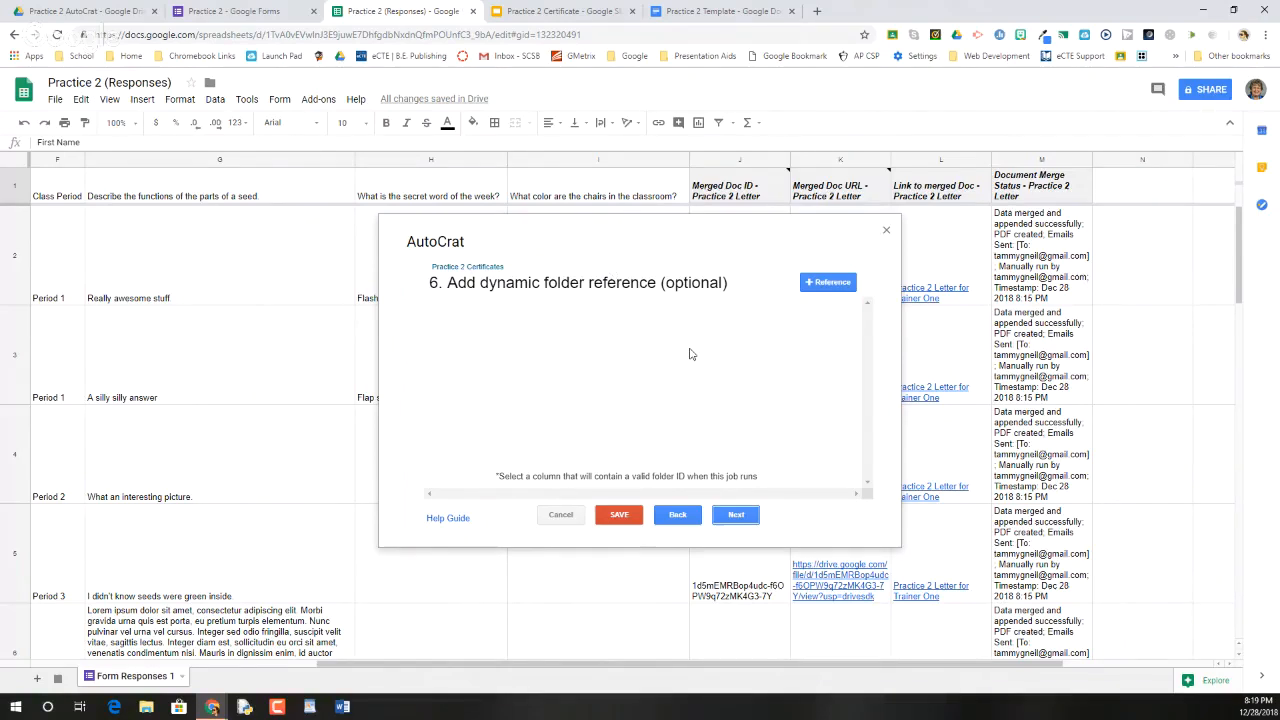
Skip the dynamic folder and merge only rows where Timestamp is NOT NULL
{"action": "left_click", "coordinate": [736, 516]}
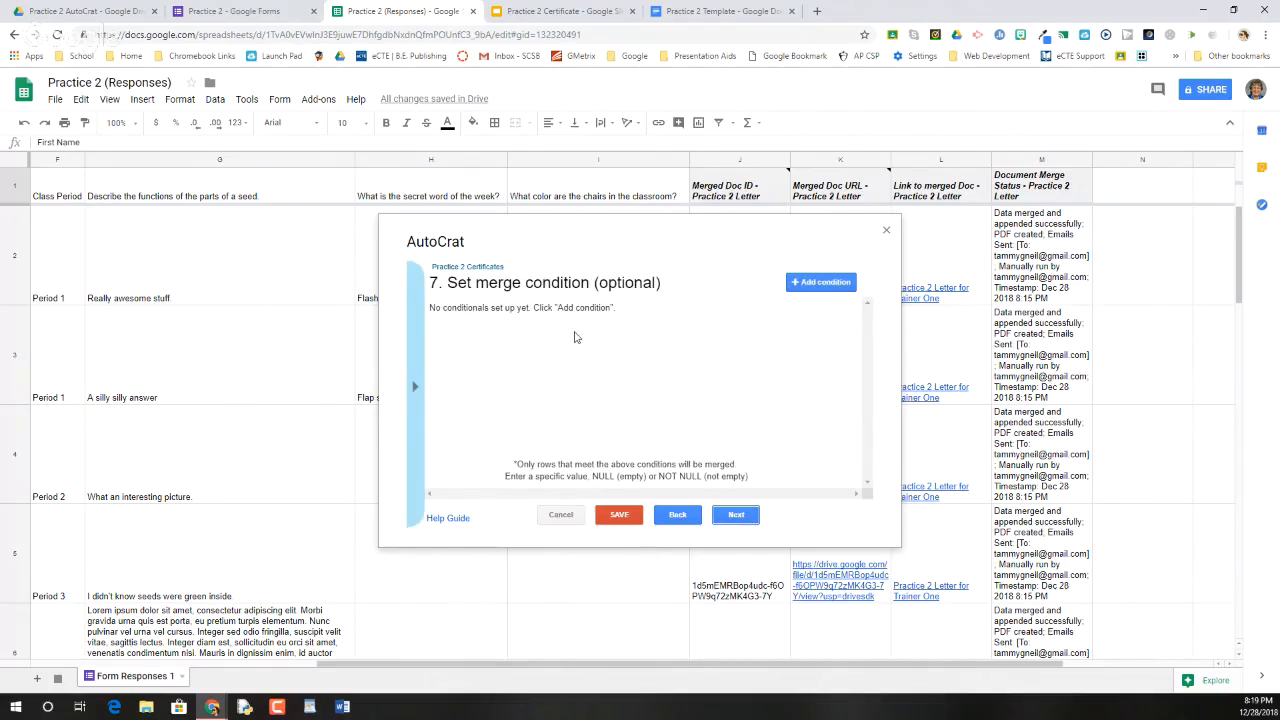
{"action": "left_click", "coordinate": [800, 283]}
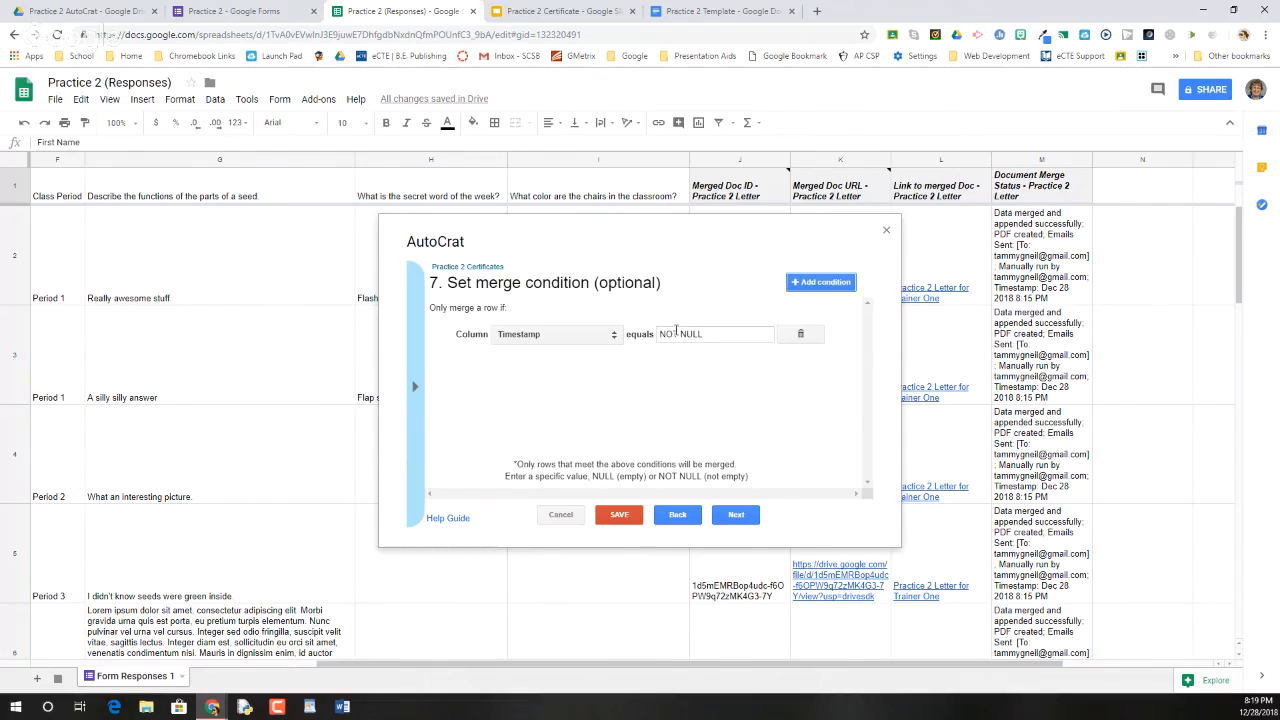
{"action": "left_click", "coordinate": [736, 516]}
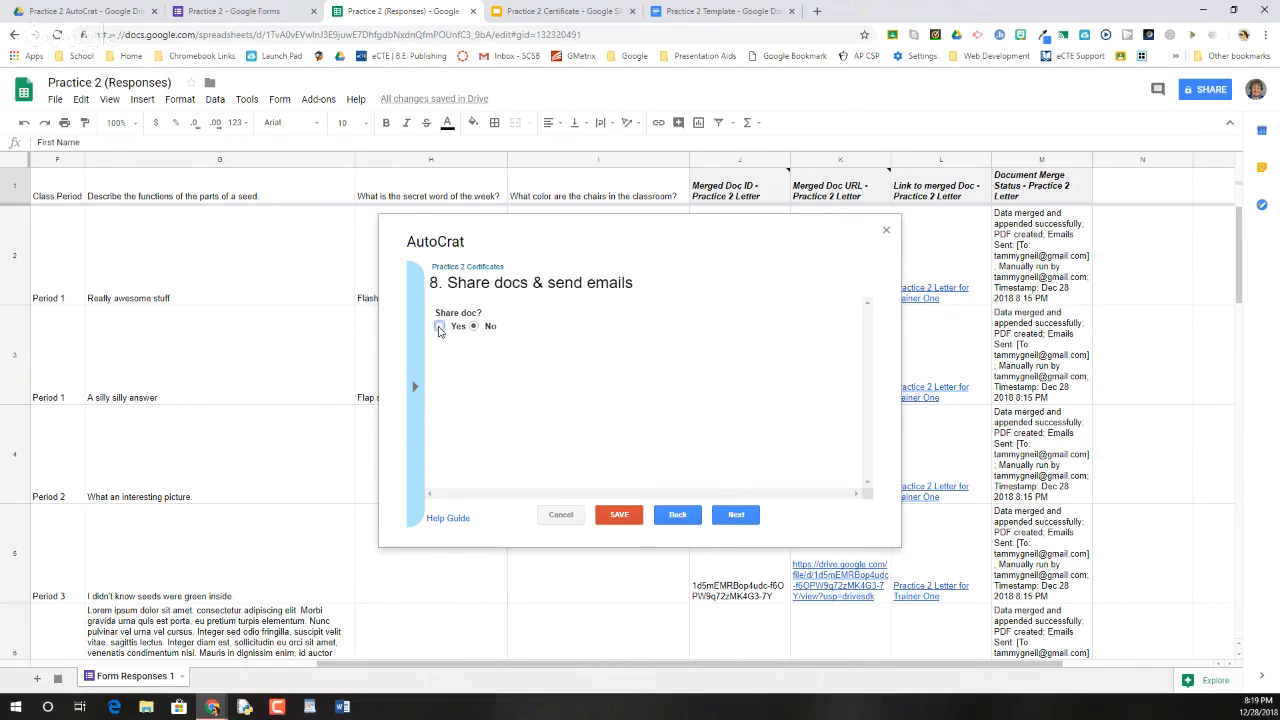
Share each PDF, send from no-reply, and address emails to <<Email Address>>
{"action": "left_click", "coordinate": [440, 327]}
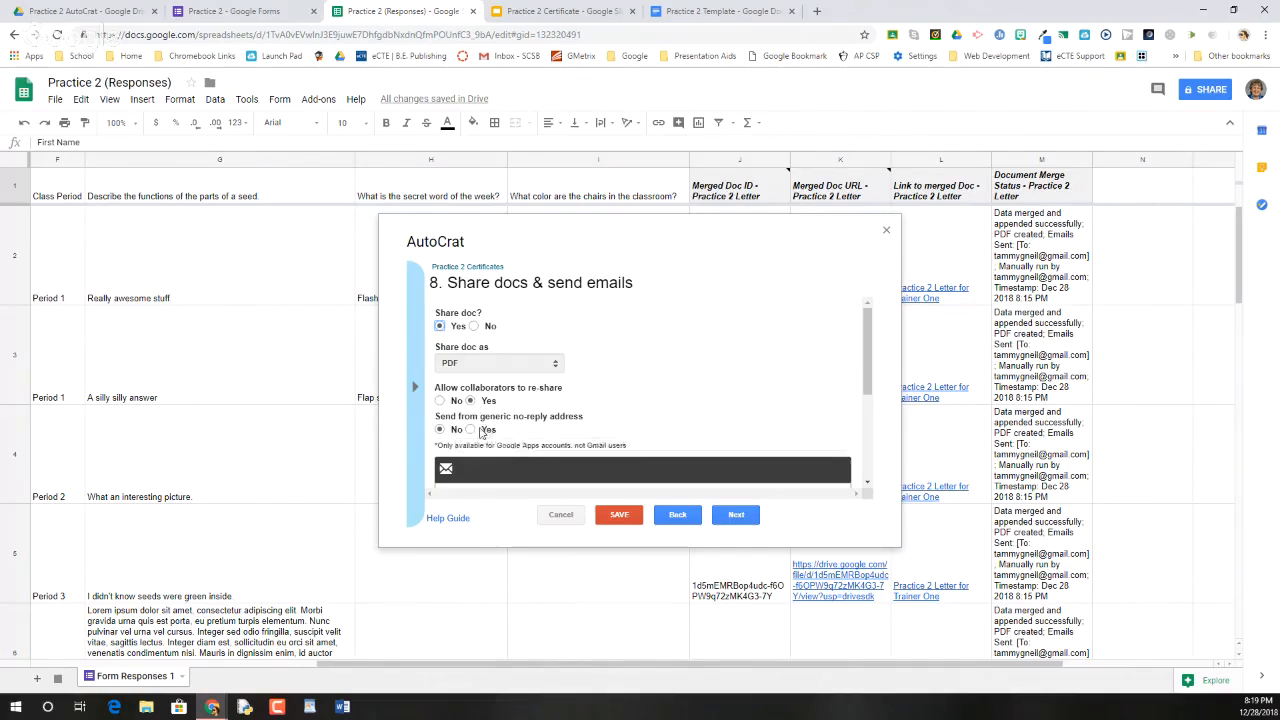
{"action": "left_click", "coordinate": [470, 431]}
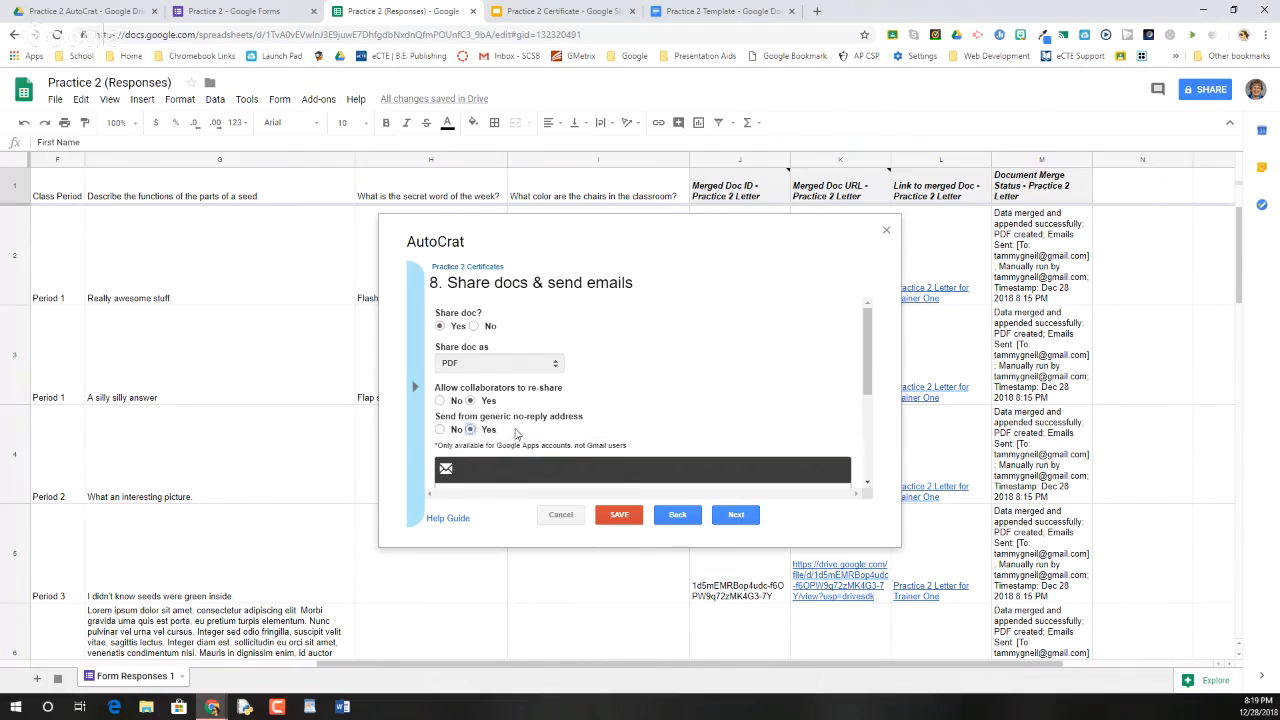
{"action": "scroll", "coordinate": [516, 432], "scroll_direction": "down", "scroll_amount": 3}
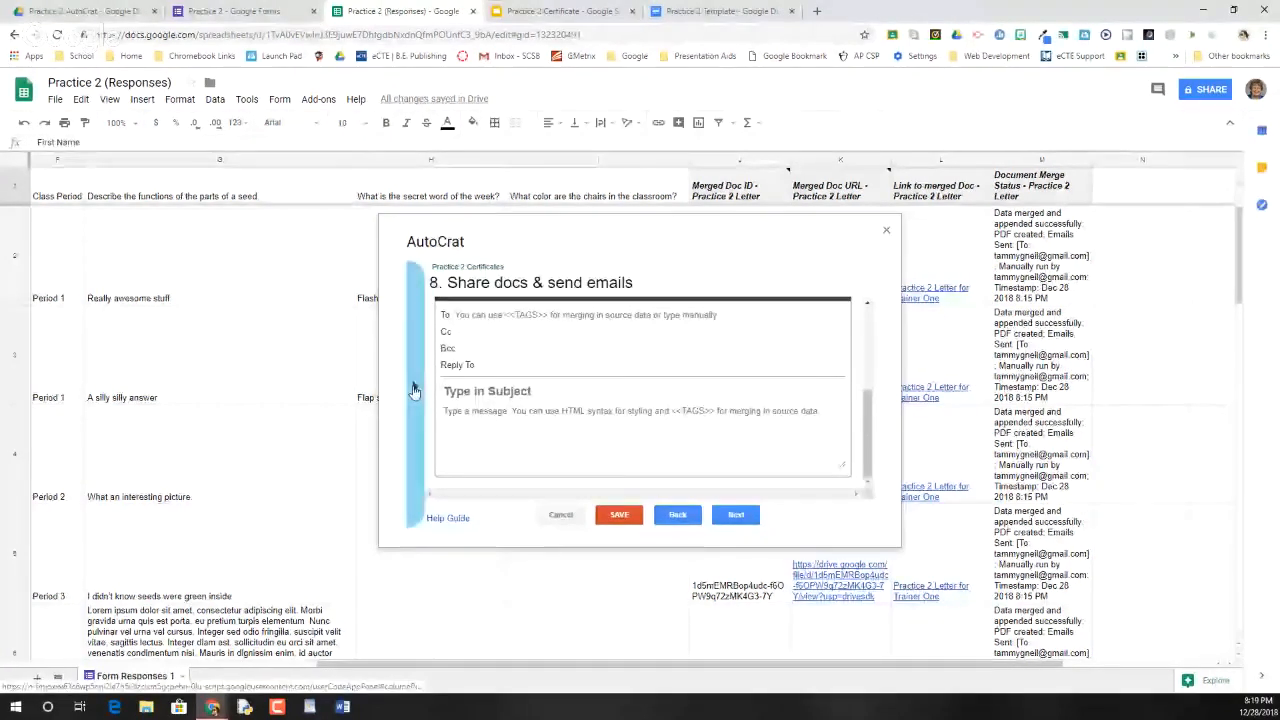
{"action": "right_click", "coordinate": [488, 316]}
{"action": "left_click", "coordinate": [507, 418]}
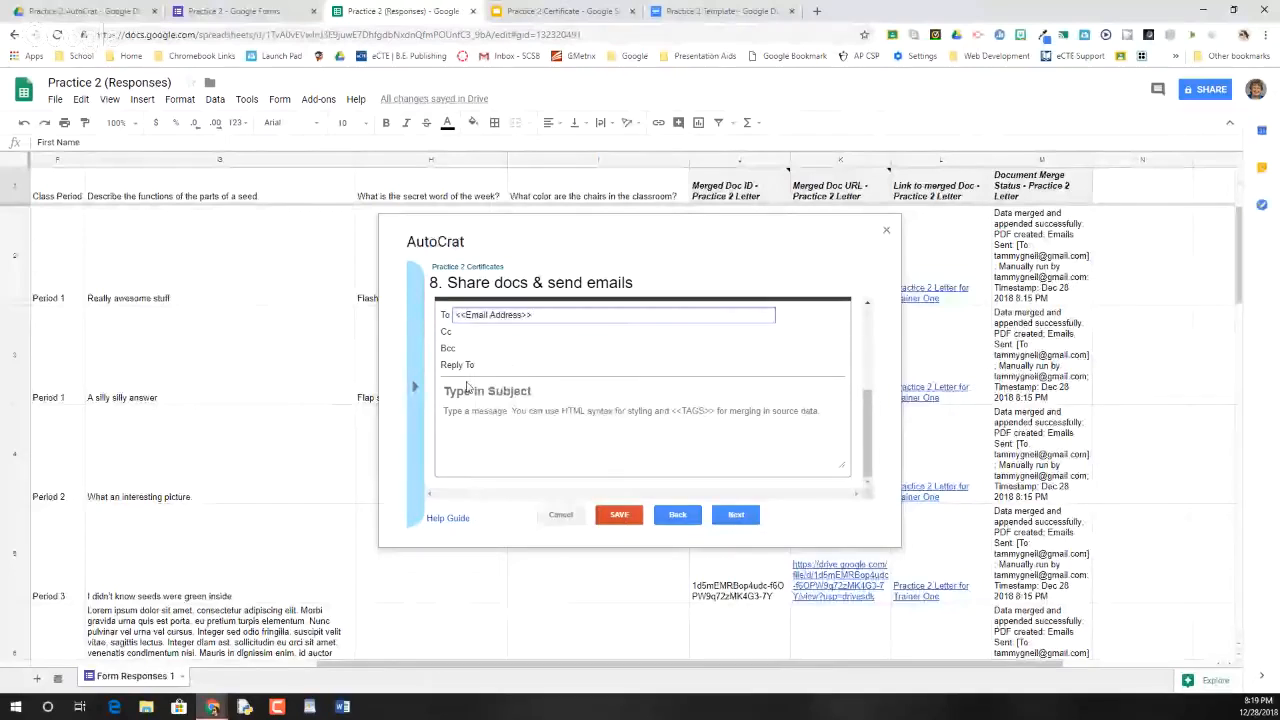
Set subject 'Certificate' and body 'Here is your Certificate for Practice 2. Congratulations!'
{"action": "left_click", "coordinate": [464, 391]}
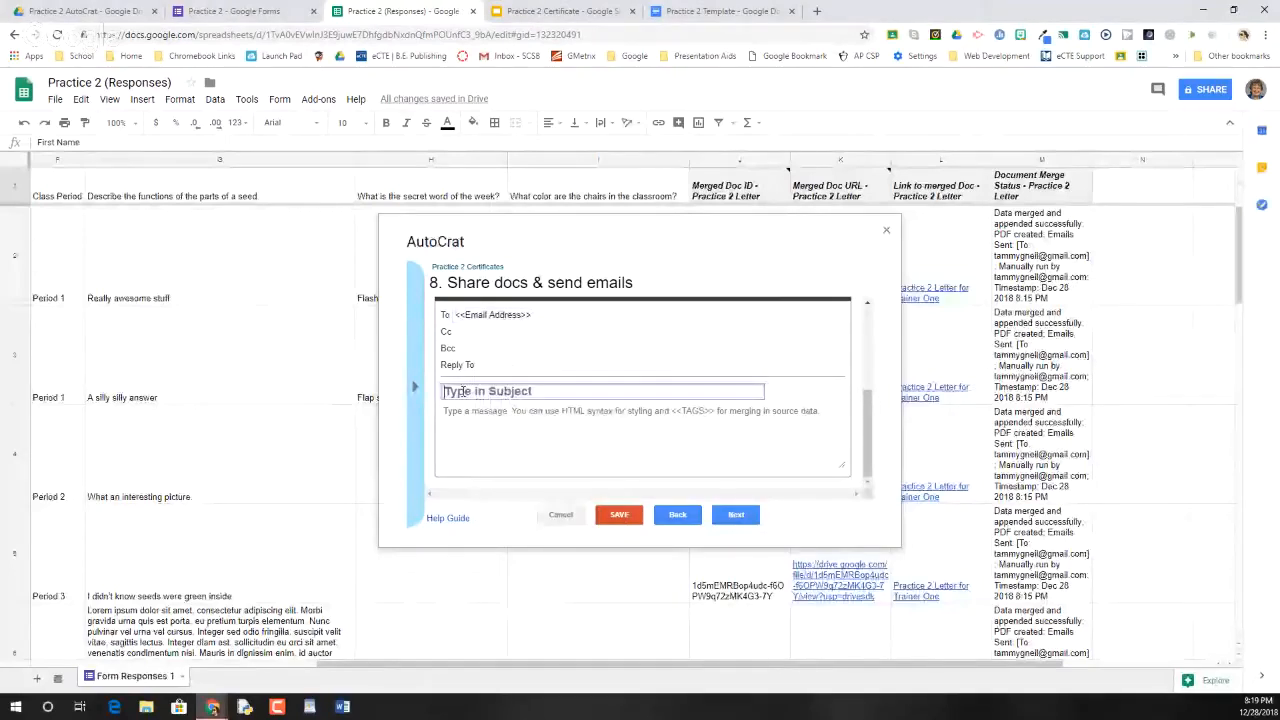
{"action": "type", "text": "Here is yo"}
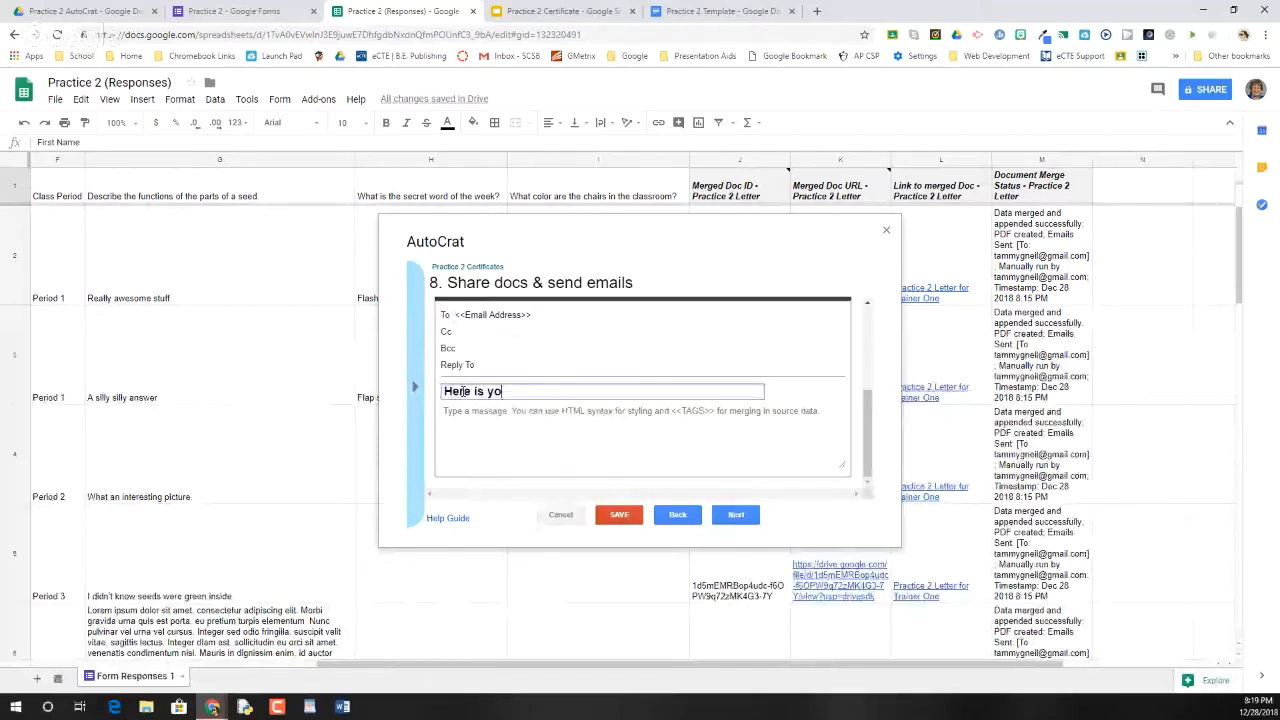
{"action": "type", "text": "ur"}
{"action": "key", "text": "BackSpace"}
{"action": "key", "text": "BackSpace"}
{"action": "key", "text": "BackSpace"}
{"action": "key", "text": "BackSpace"}
{"action": "key", "text": "BackSpace"}
{"action": "key", "text": "BackSpace"}
{"action": "key", "text": "BackSpace"}
{"action": "key", "text": "BackSpace"}
{"action": "key", "text": "BackSpace"}
{"action": "key", "text": "BackSpace"}
{"action": "key", "text": "BackSpace"}
{"action": "key", "text": "BackSpace"}
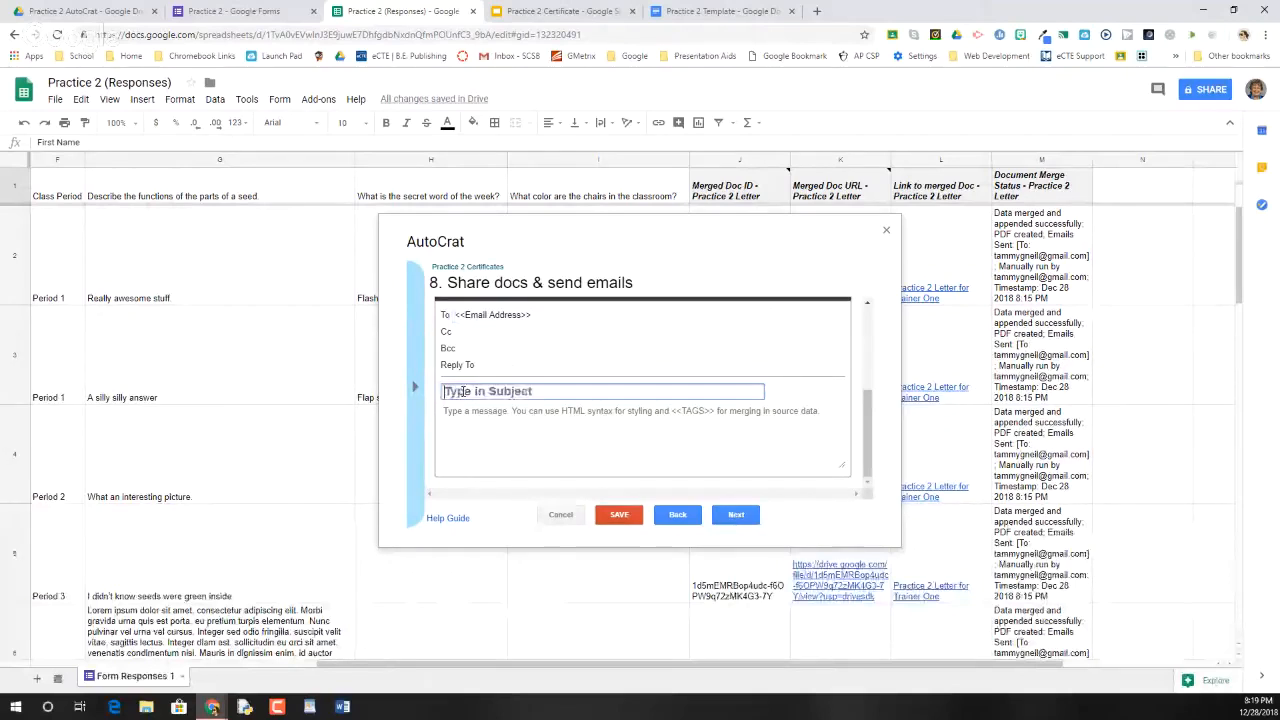
{"action": "type", "text": "Certificate"}
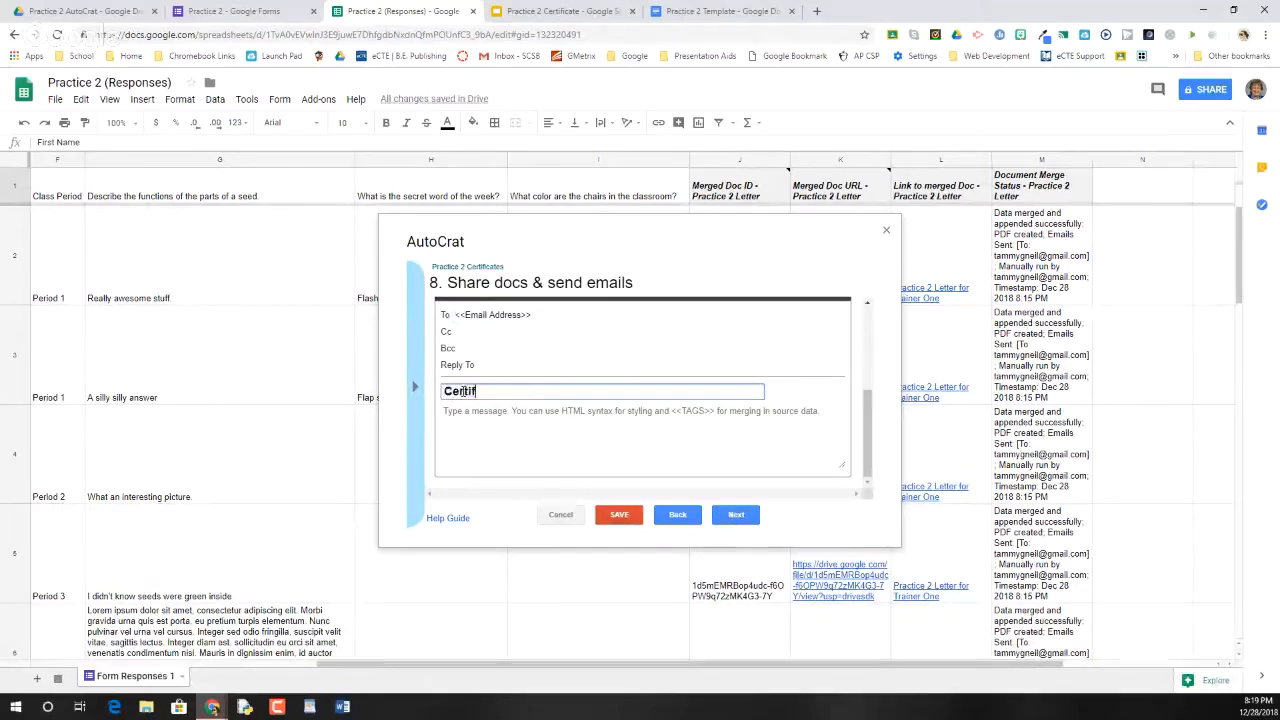
{"action": "left_click", "coordinate": [449, 417]}
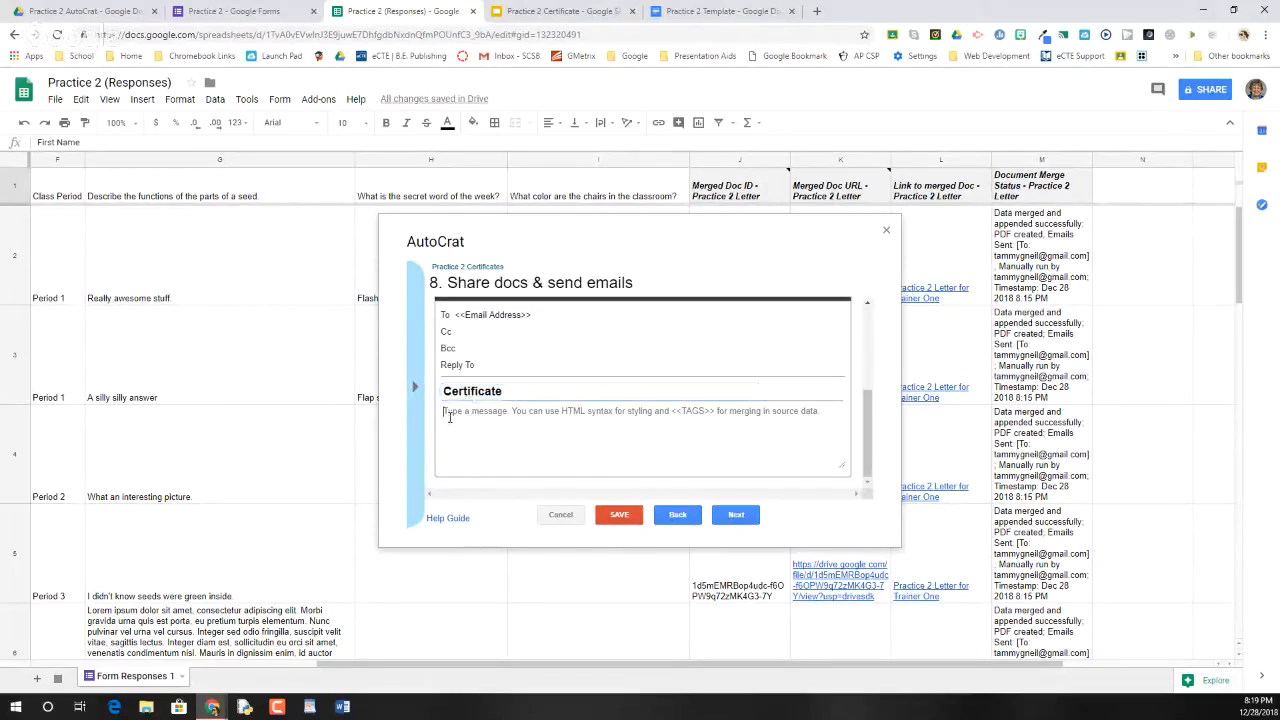
{"action": "type", "text": "Here is yo"}
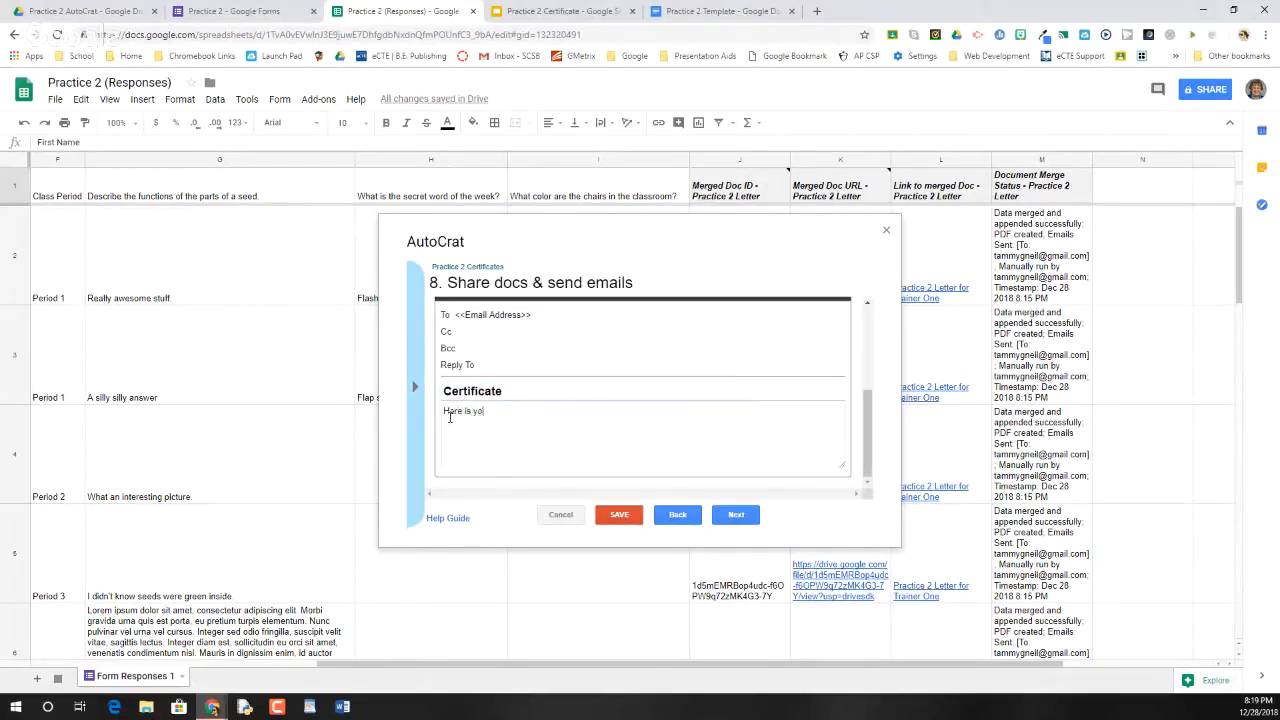
{"action": "type", "text": "ur Certificate for Practice 2."}
{"action": "key", "text": "Return"}
{"action": "key", "text": "Return"}
{"action": "type", "text": "Congratulatio"}
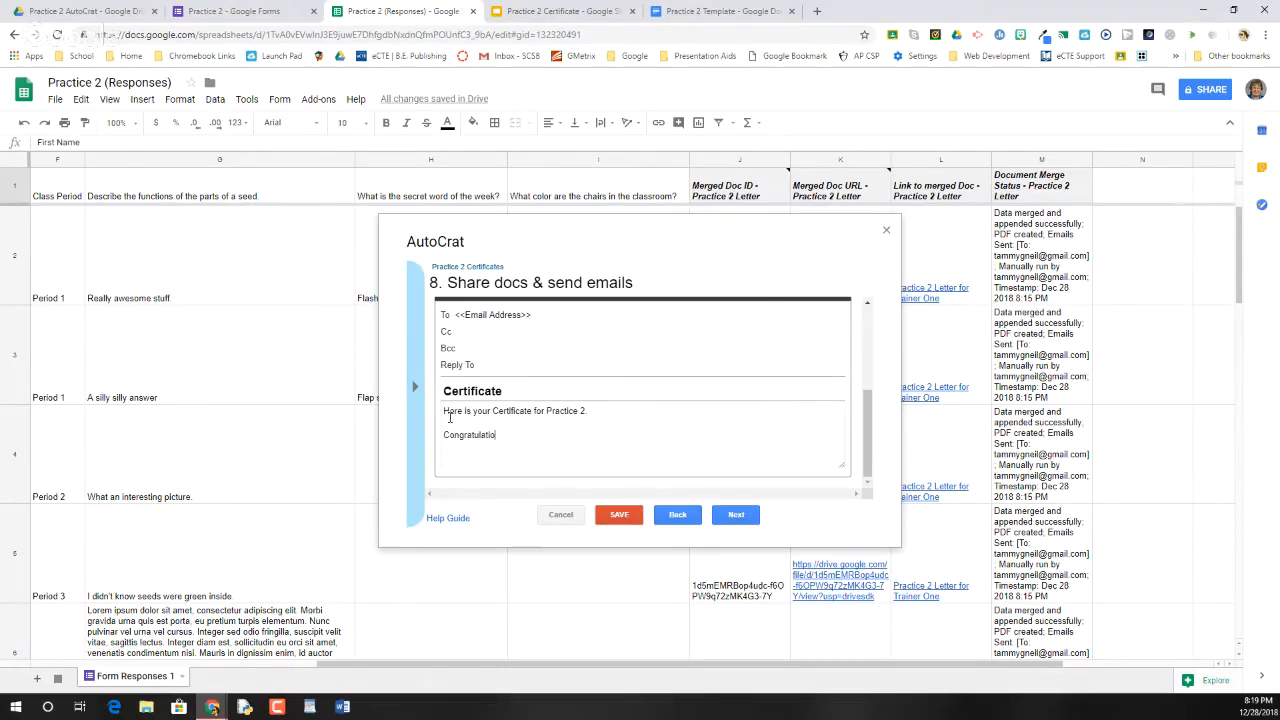
{"action": "type", "text": "ns!"}
{"action": "left_click", "coordinate": [738, 516]}
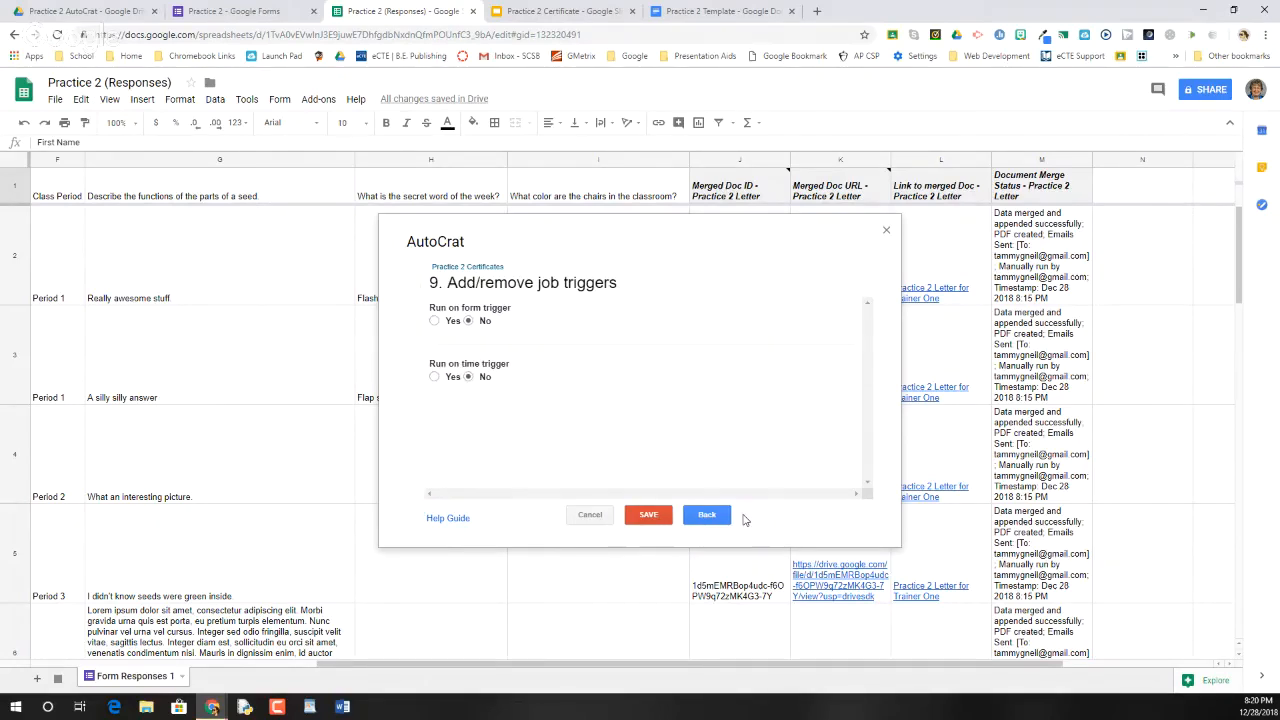
Set the Practice 2 Certificates job to run on form submission and save it
{"action": "left_click", "coordinate": [434, 320]}
{"action": "left_click", "coordinate": [646, 515]}
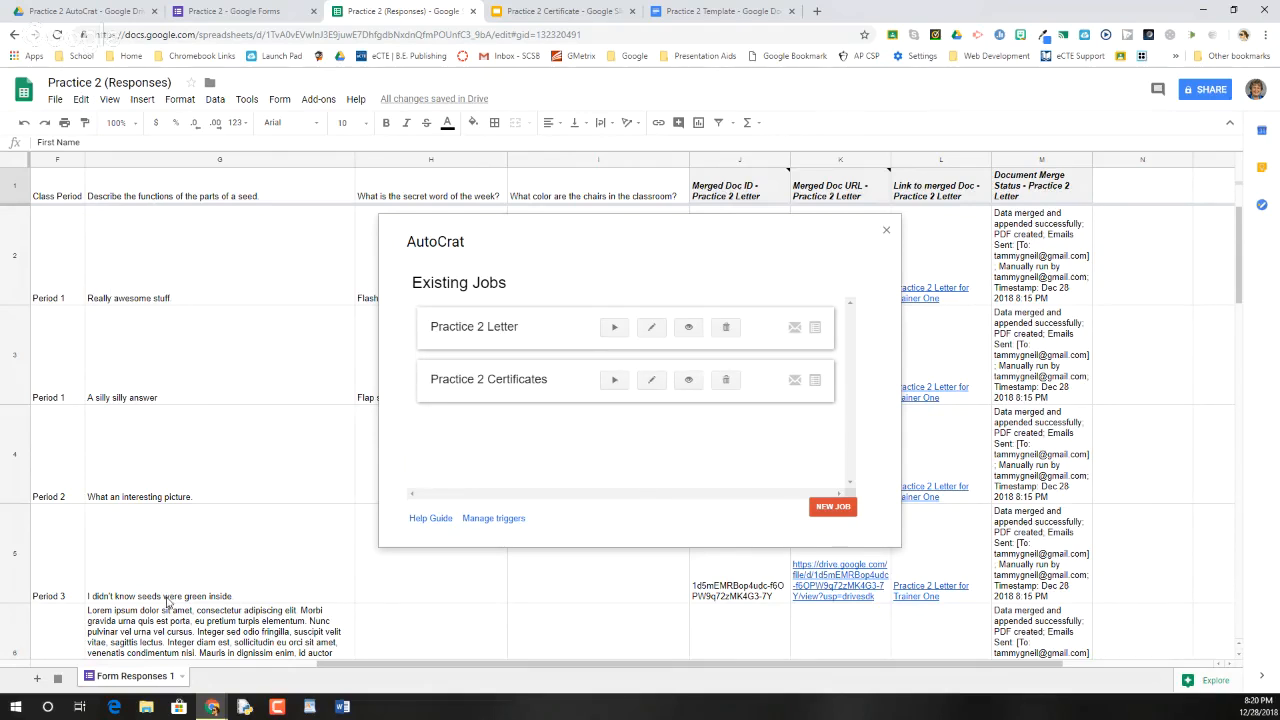
Run the Practice 2 Certificates autoCrat job and watch the first certificate link appear
{"action": "left_click", "coordinate": [614, 382]}
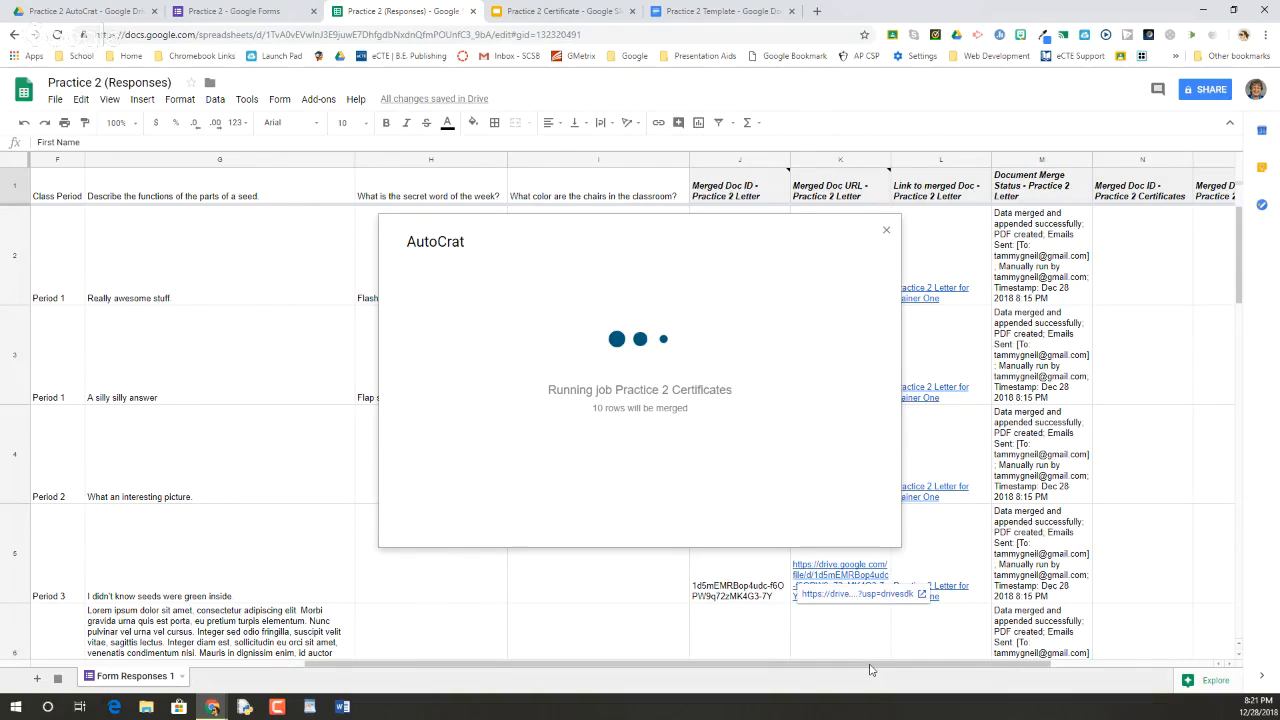
{"action": "scroll", "coordinate": [870, 668], "scroll_direction": "left", "scroll_amount": 1}
{"action": "scroll", "coordinate": [873, 666], "scroll_direction": "right", "scroll_amount": 3}
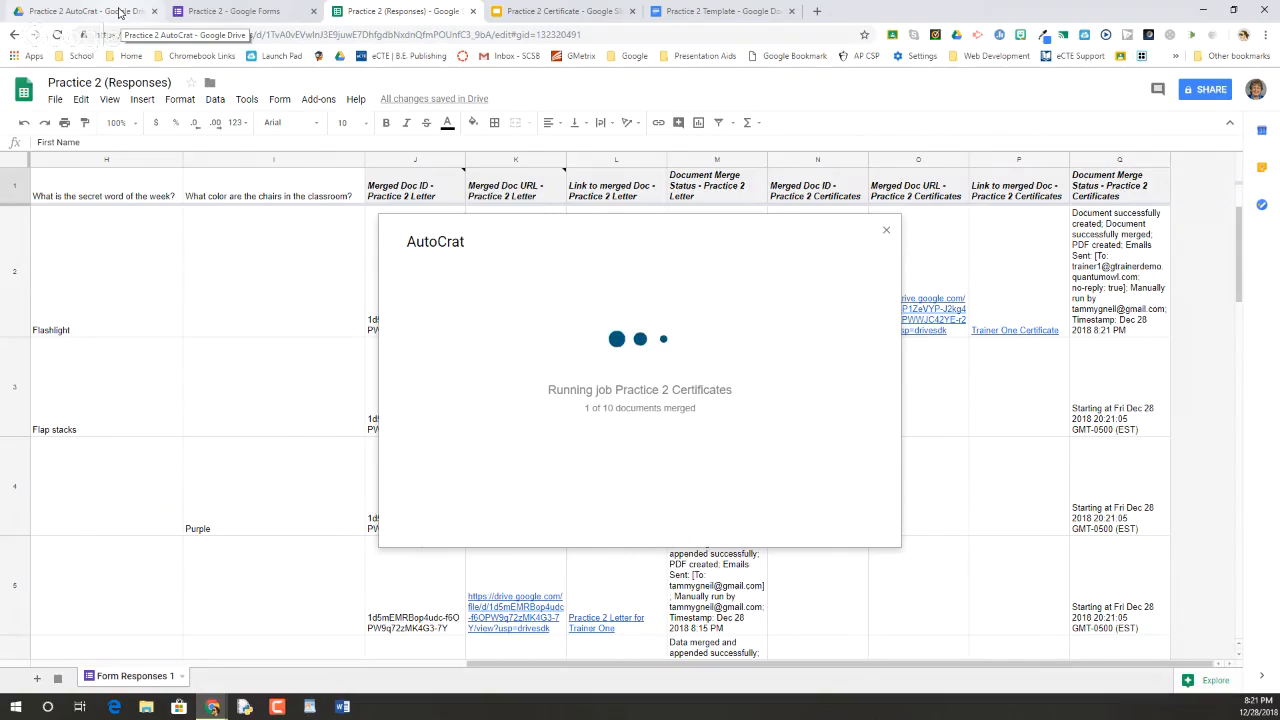
Preview the Trainer One and Trainer Two certificate PDFs in the Practice 2 AutoCrat folder, then return to the sheet
{"action": "left_click", "coordinate": [118, 12]}
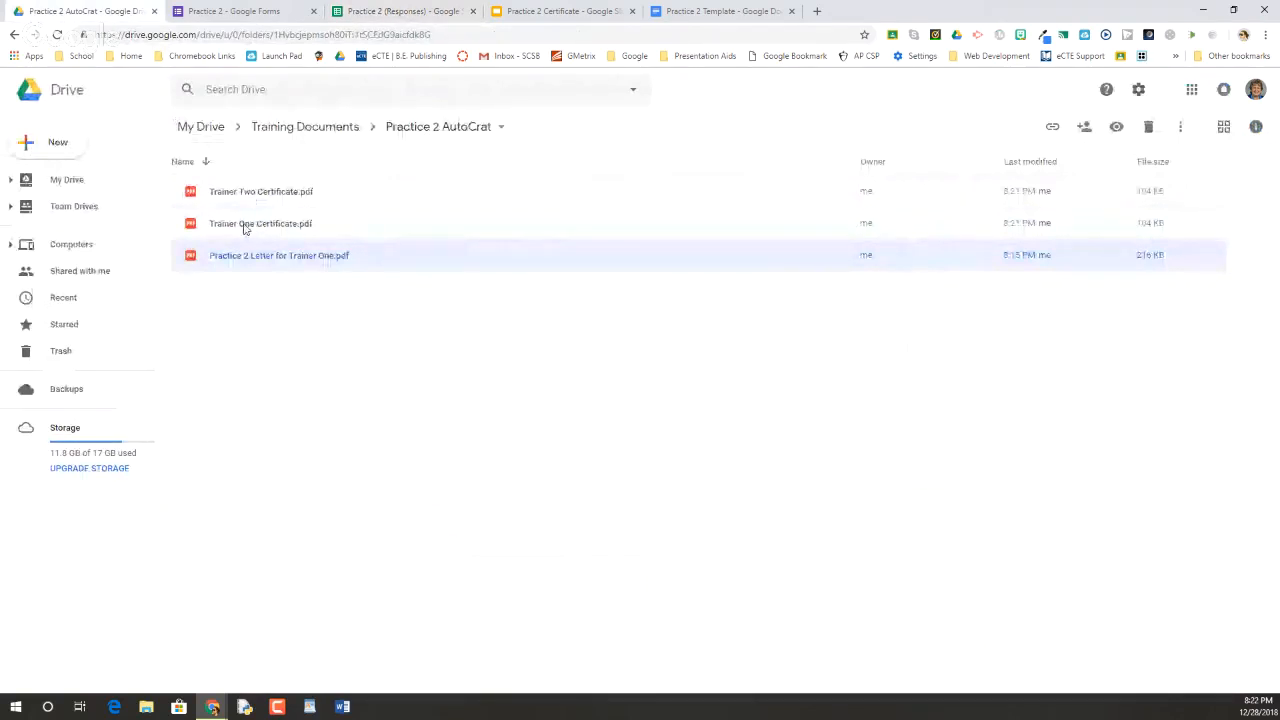
{"action": "left_click", "coordinate": [244, 228]}
{"action": "double_click", "coordinate": [244, 226]}
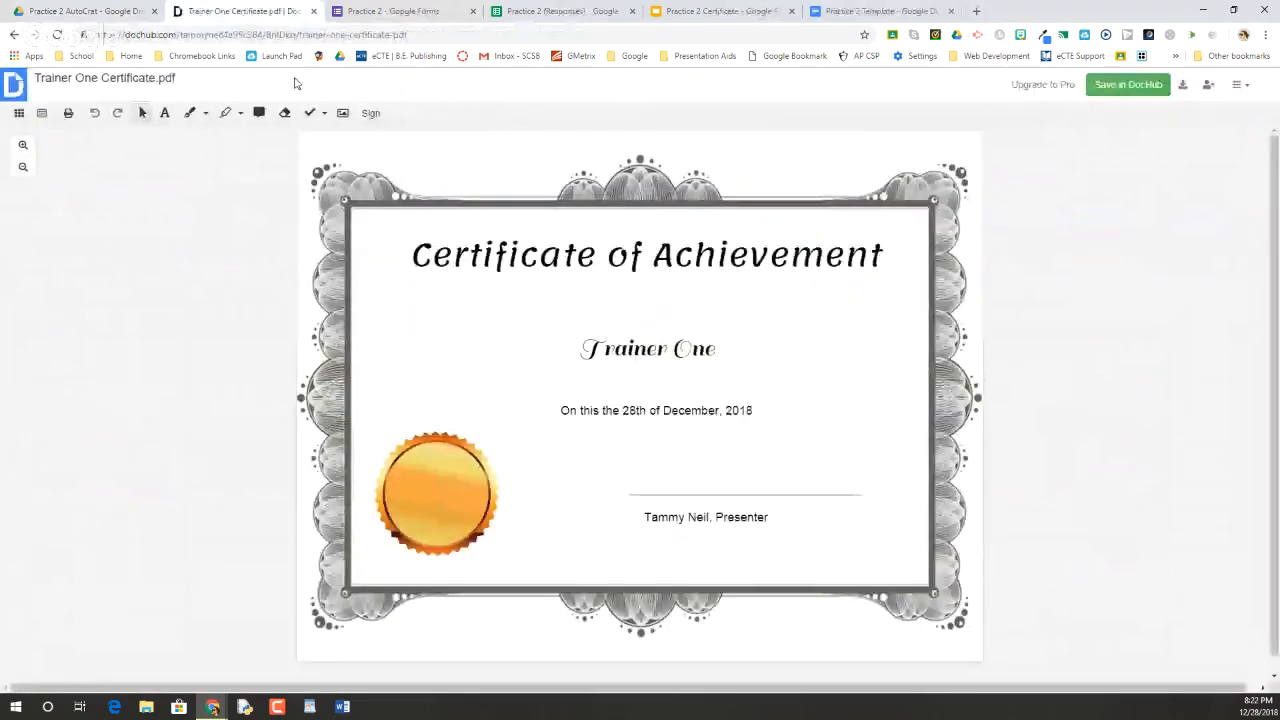
{"action": "left_click", "coordinate": [313, 11]}
{"action": "double_click", "coordinate": [287, 202]}
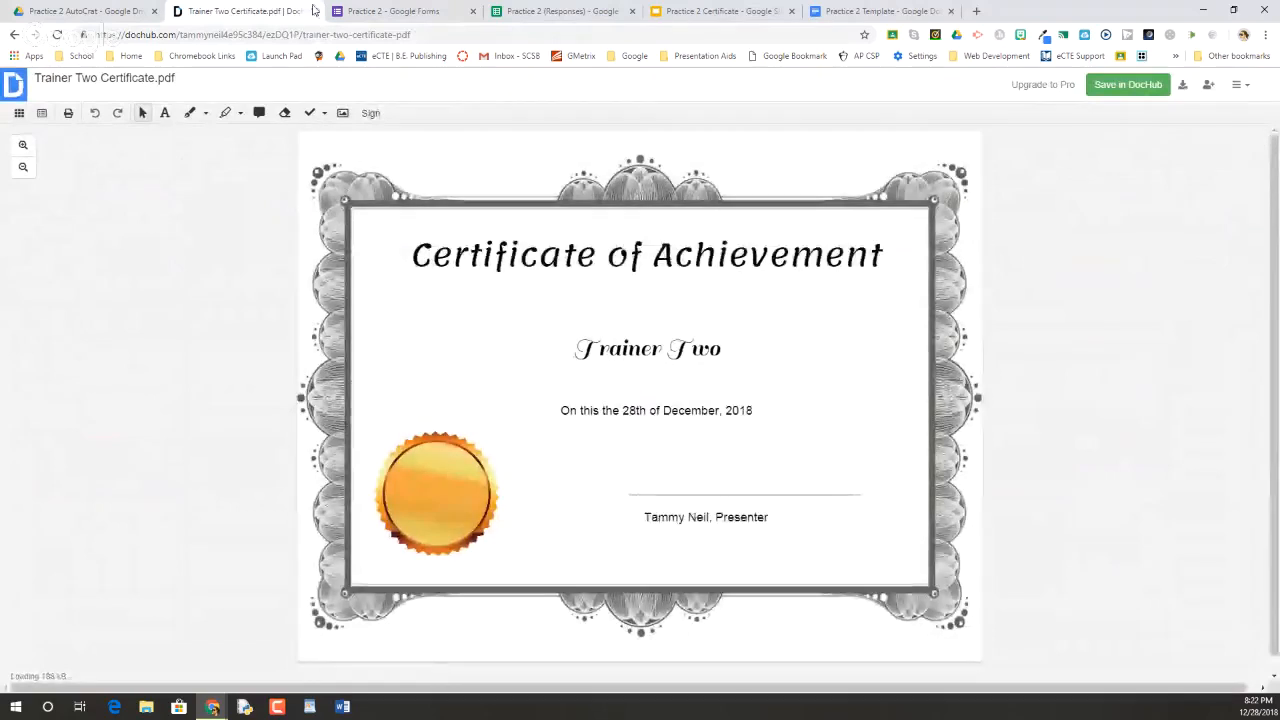
{"action": "left_click", "coordinate": [313, 11]}
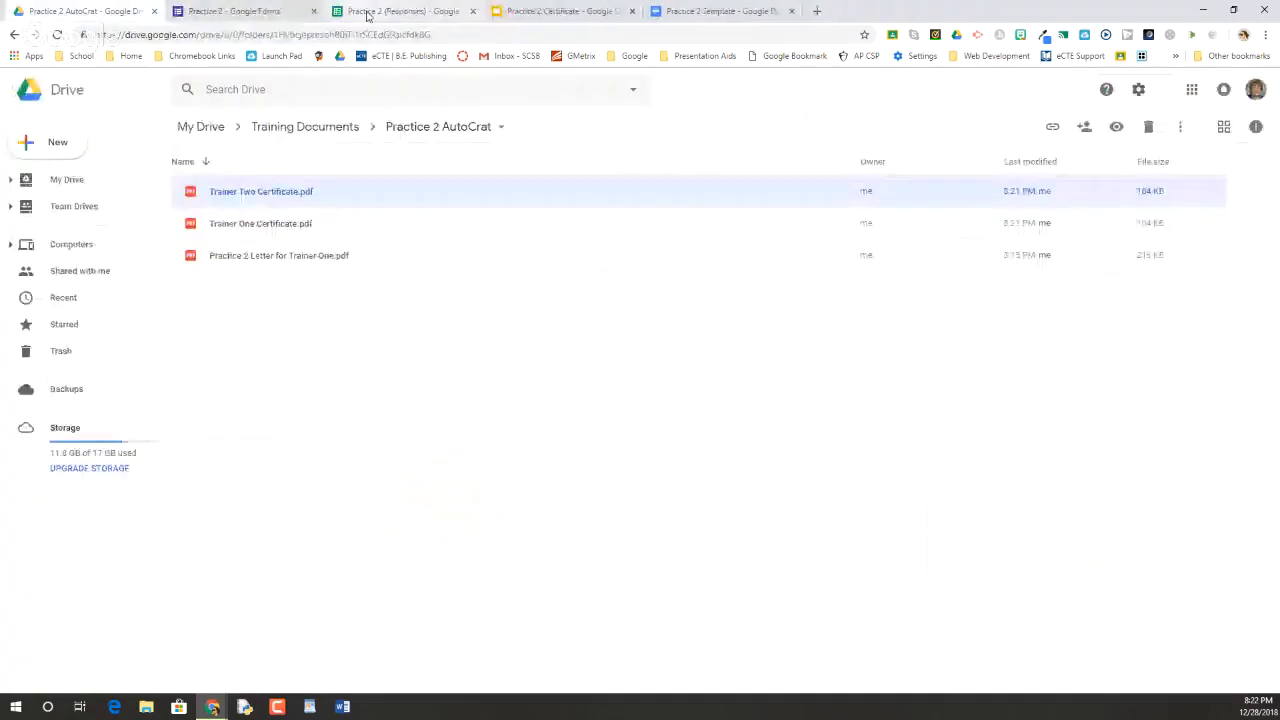
{"action": "left_click", "coordinate": [367, 11]}
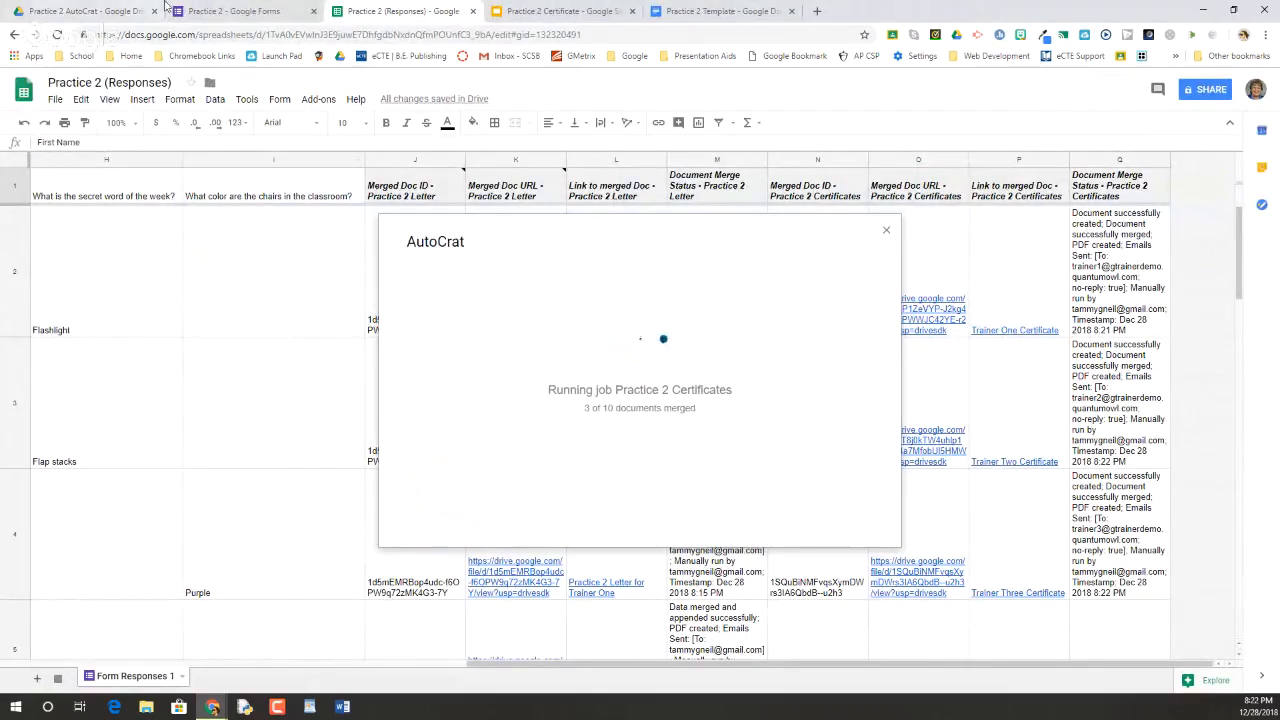
Check the certificate folder, slides template and form summary tabs, ending on Practice 2 (Responses)
{"action": "left_click", "coordinate": [117, 9]}
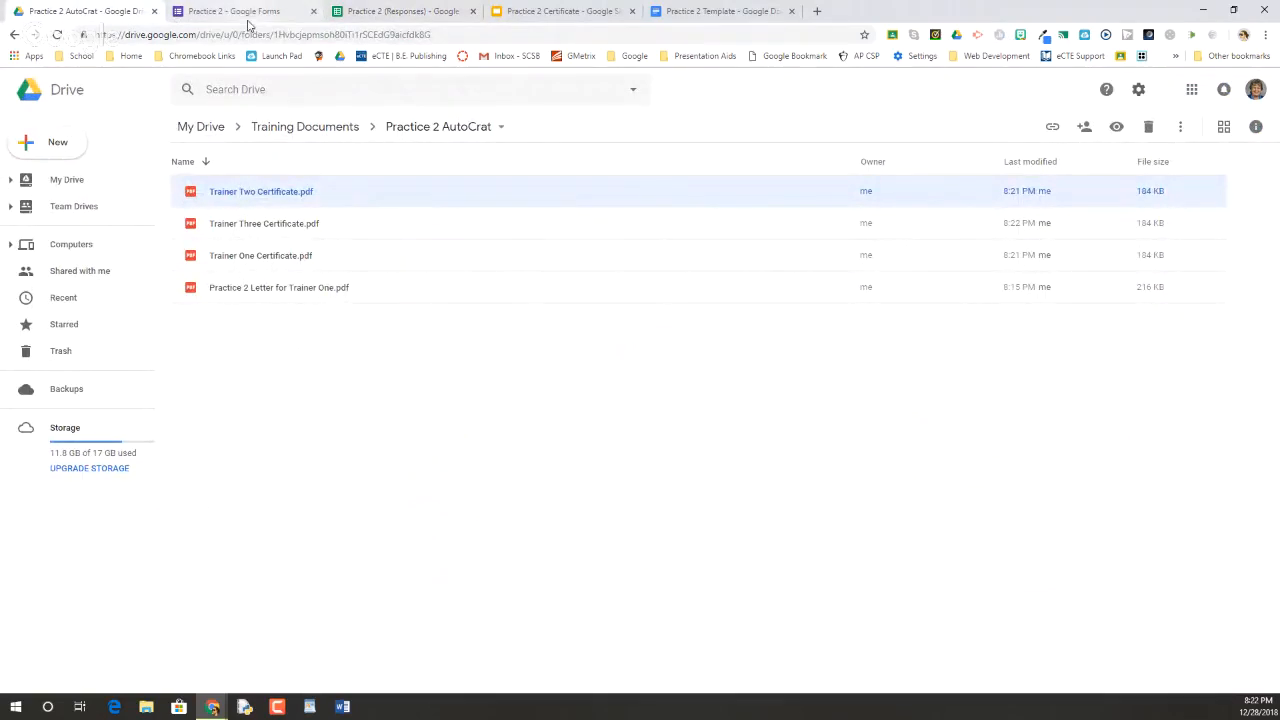
{"action": "left_click", "coordinate": [390, 11]}
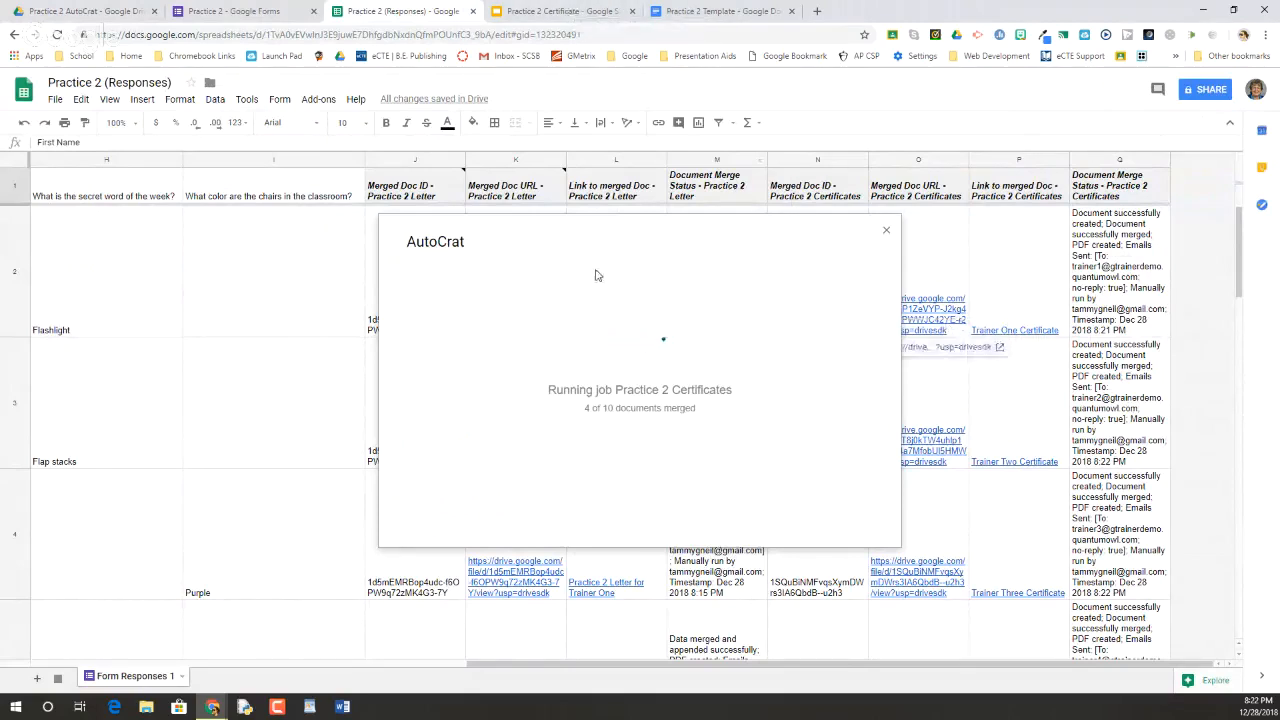
{"action": "left_click", "coordinate": [567, 13]}
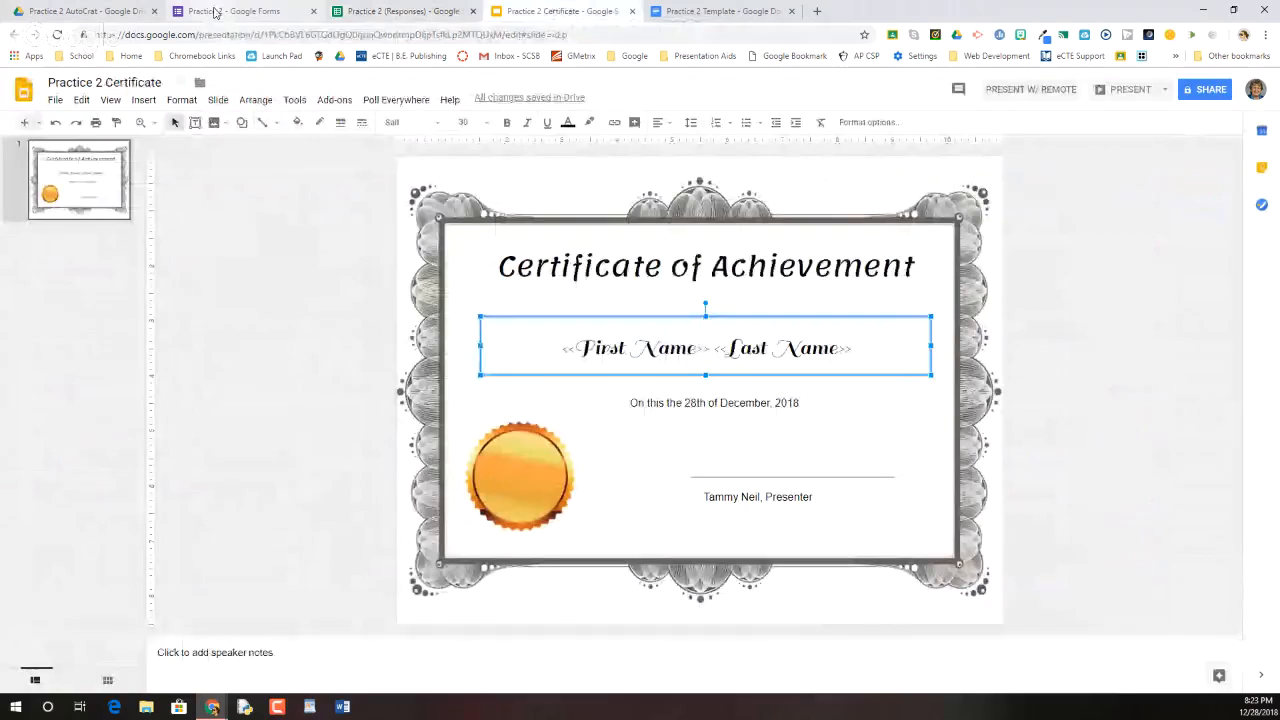
{"action": "left_click", "coordinate": [214, 12]}
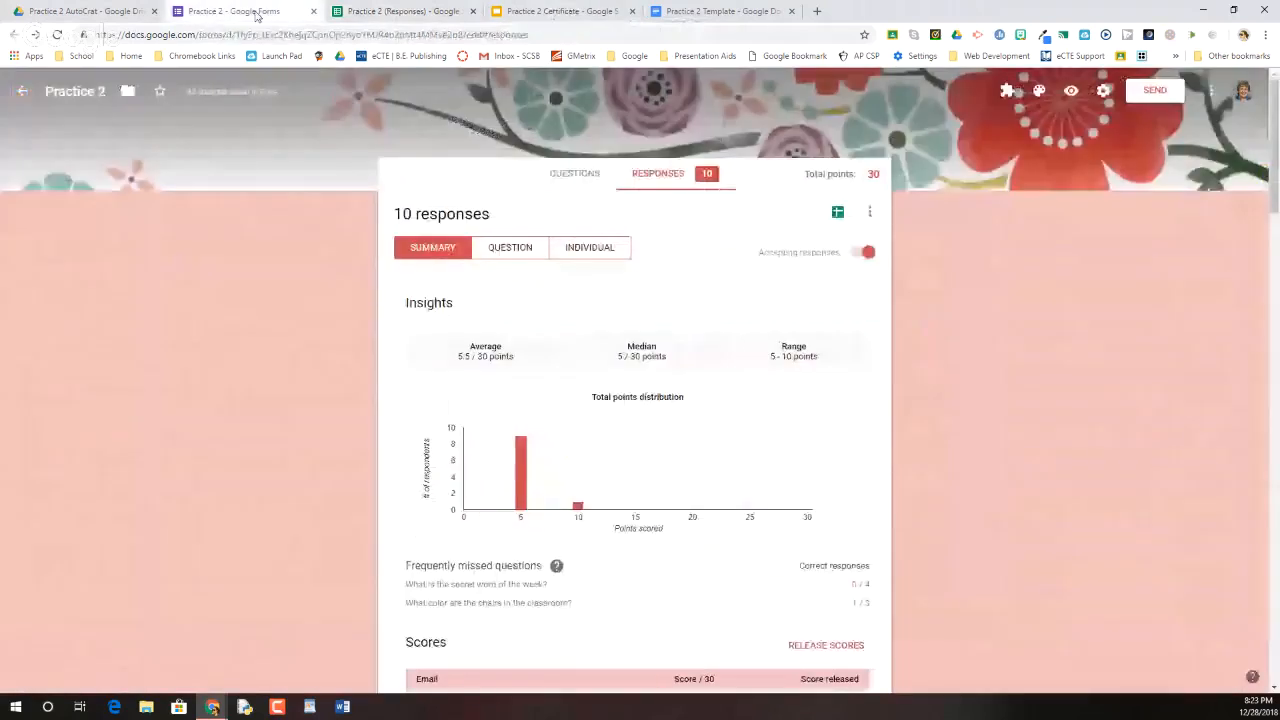
{"action": "left_click", "coordinate": [400, 11]}
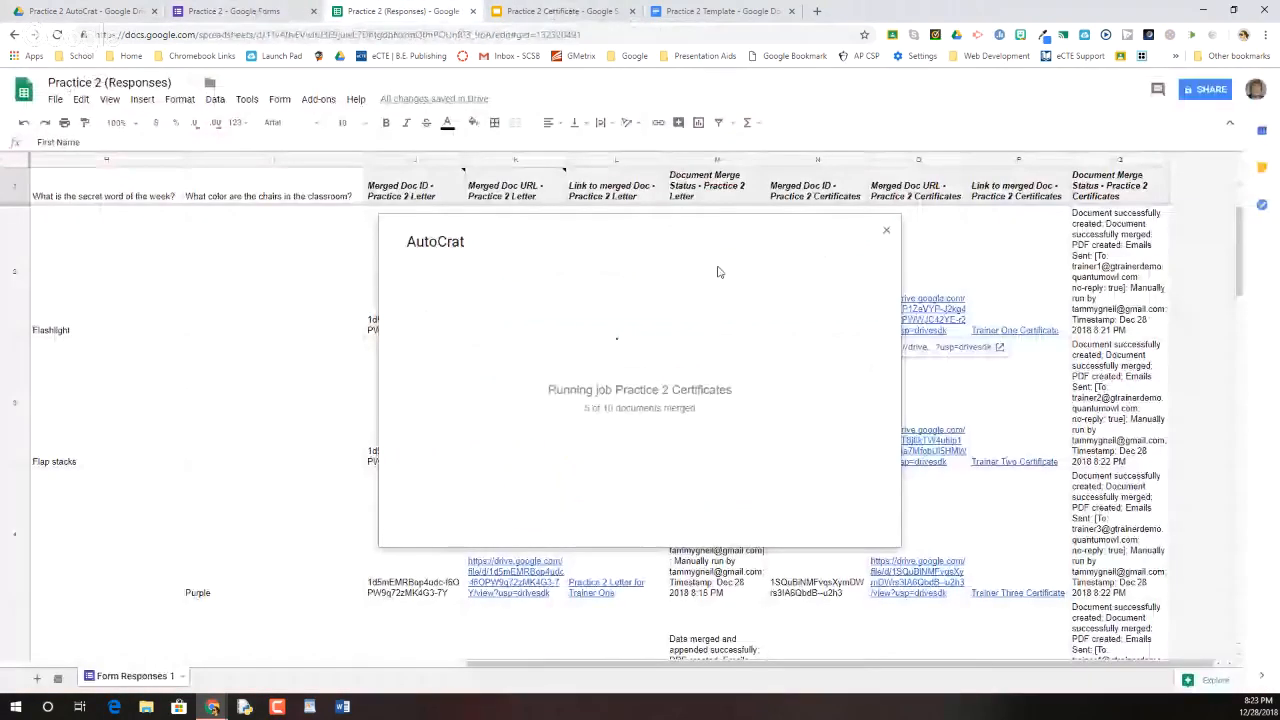
{"action": "scroll", "coordinate": [1061, 451], "scroll_direction": "down", "scroll_amount": 2}
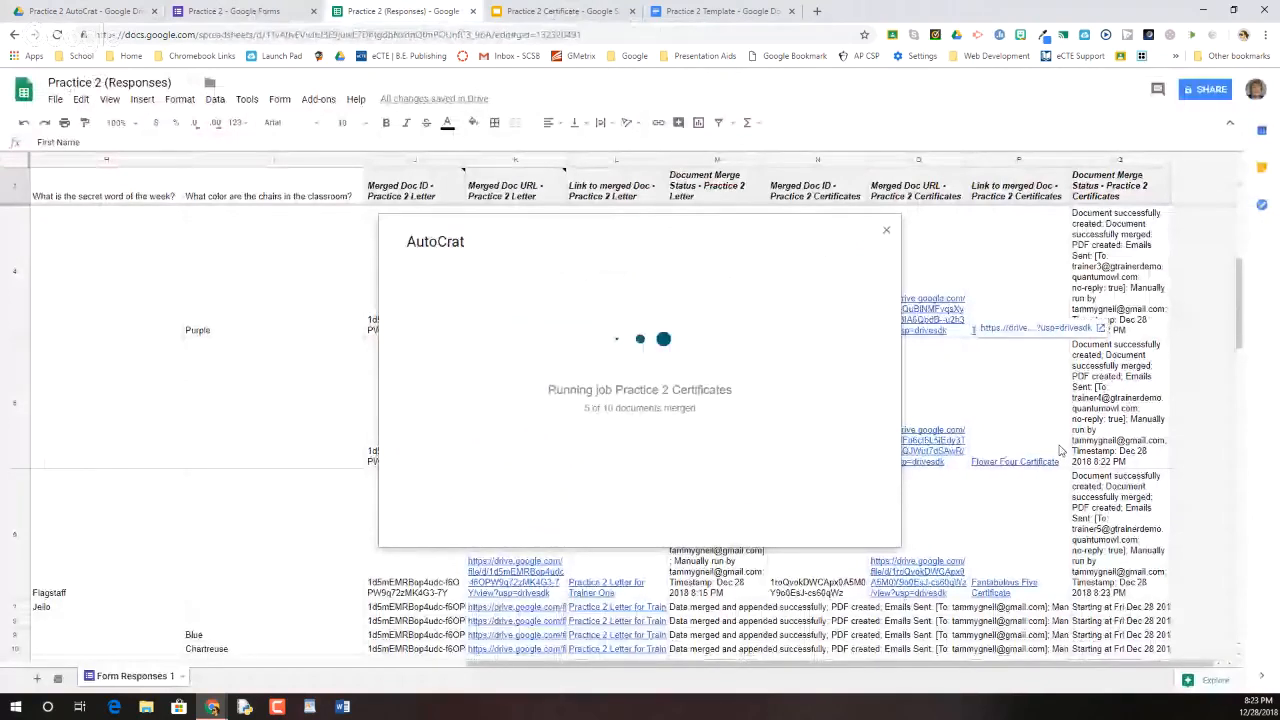
Set the Practice 2 (Responses) header row to wrap text, then open the Practice 2 AutoCrat folder
{"action": "left_click", "coordinate": [13, 182]}
{"action": "left_click", "coordinate": [180, 99]}
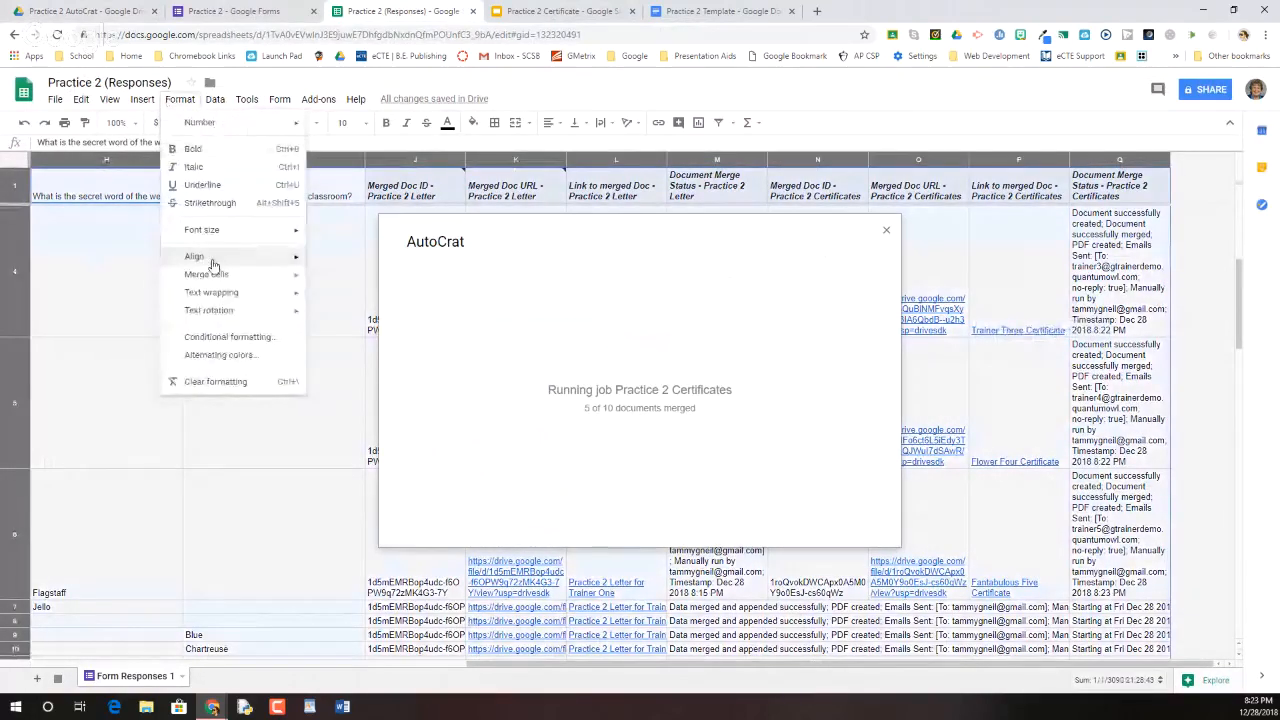
{"action": "mouse_move", "coordinate": [271, 297]}
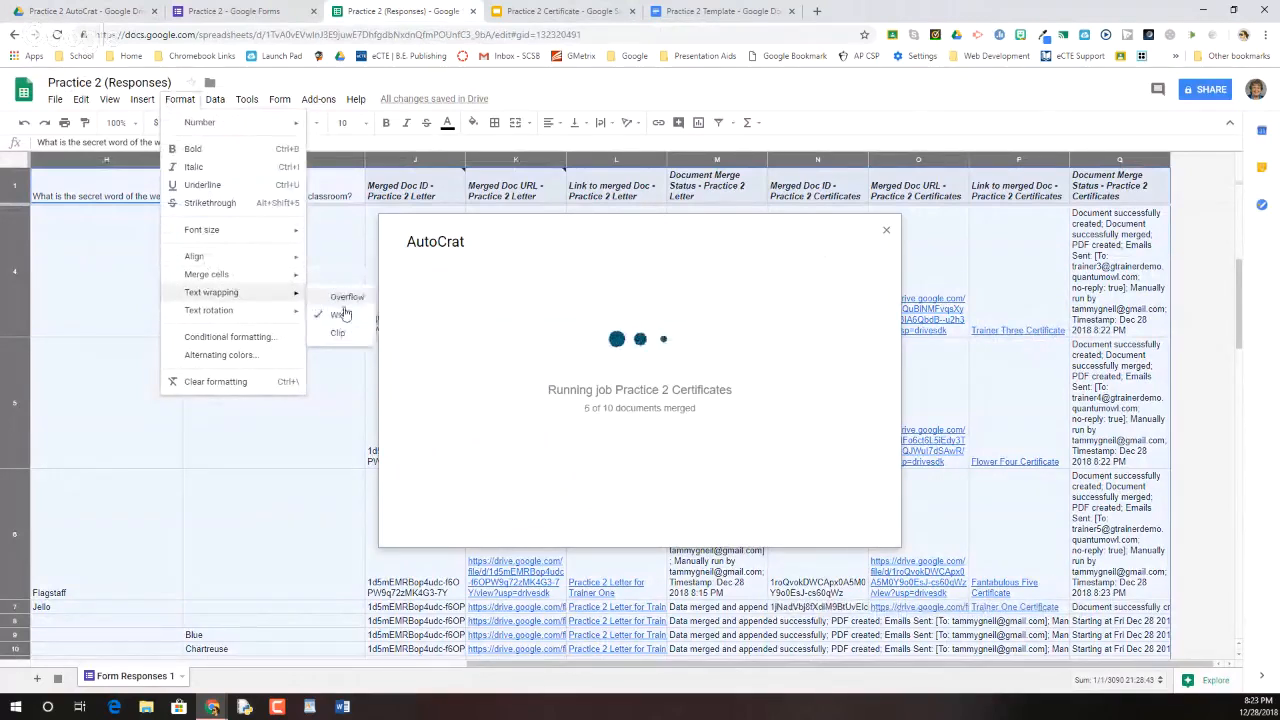
{"action": "left_click", "coordinate": [338, 315]}
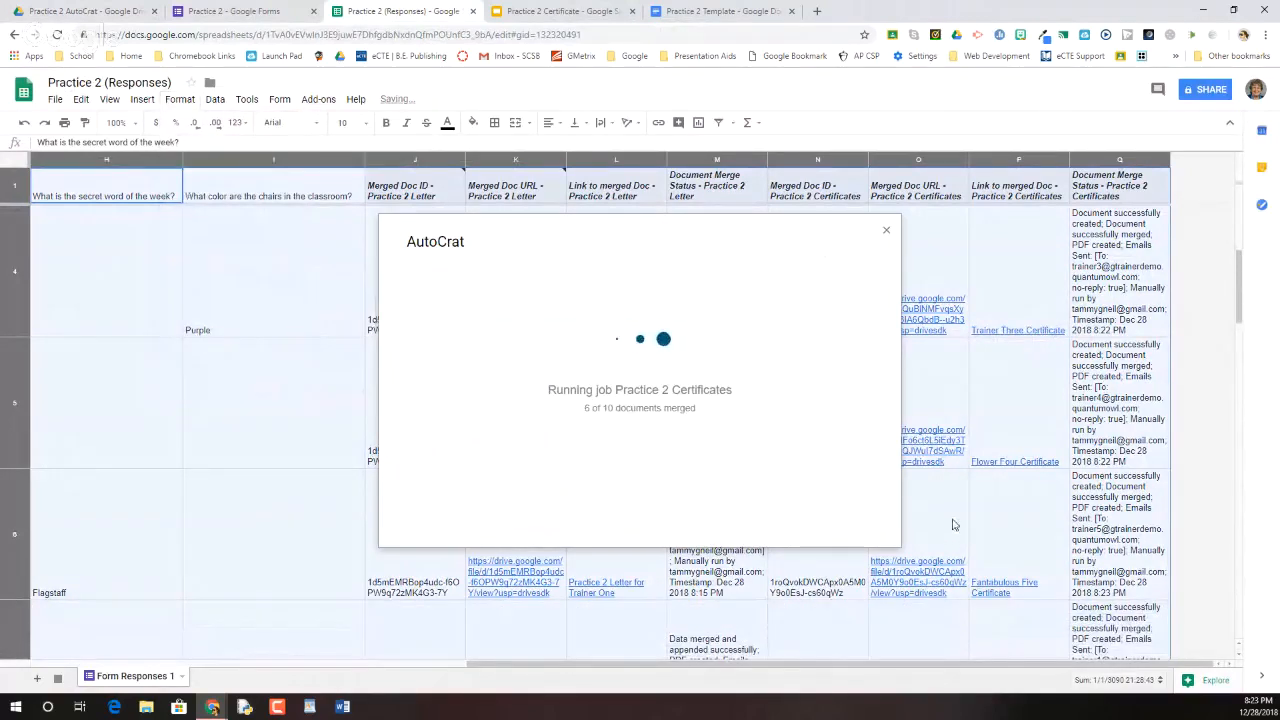
{"action": "scroll", "coordinate": [952, 524], "scroll_direction": "down", "scroll_amount": 3}
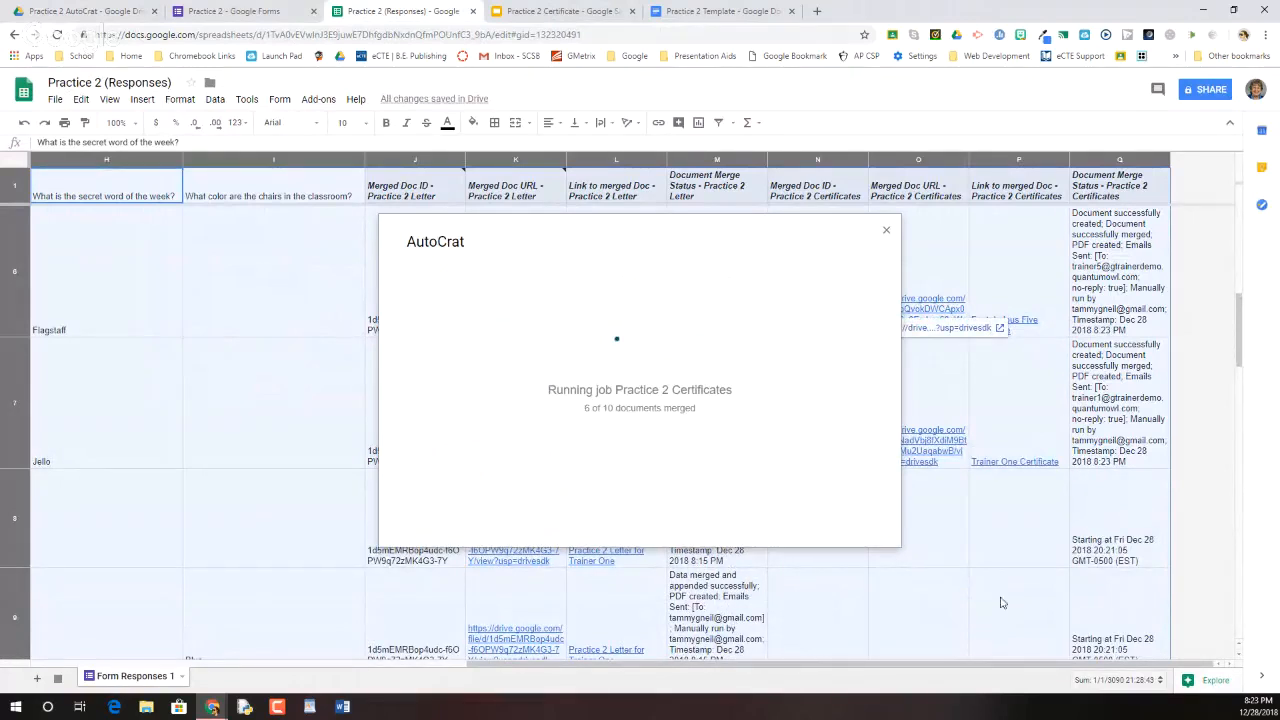
{"action": "scroll", "coordinate": [843, 594], "scroll_direction": "down", "scroll_amount": 3}
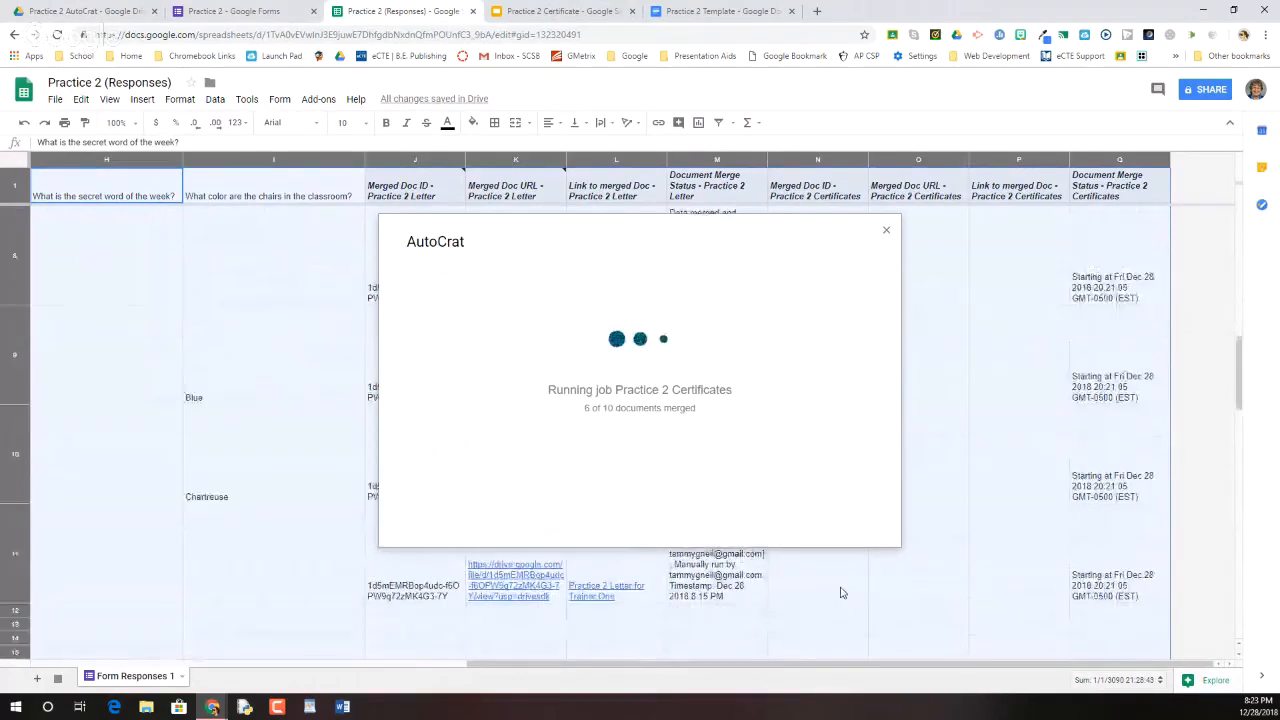
{"action": "scroll", "coordinate": [843, 592], "scroll_direction": "up", "scroll_amount": 2}
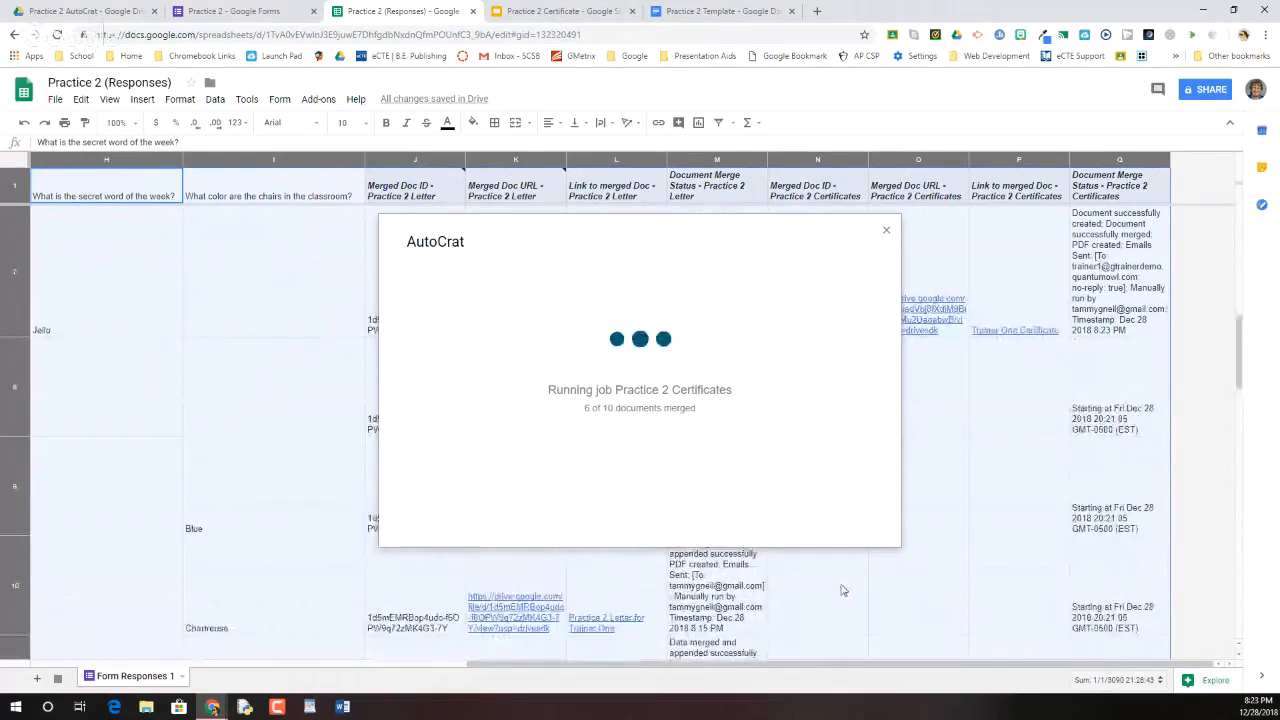
{"action": "scroll", "coordinate": [834, 560], "scroll_direction": "down", "scroll_amount": 2}
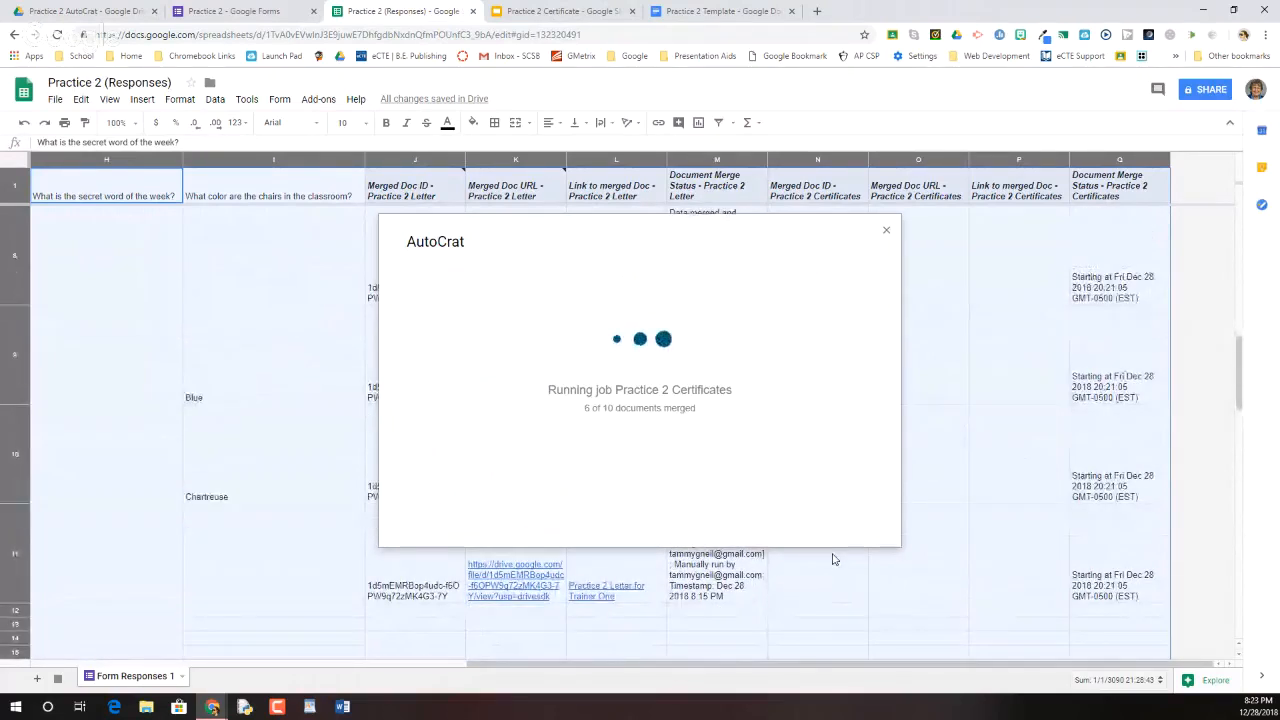
{"action": "left_click", "coordinate": [92, 11]}
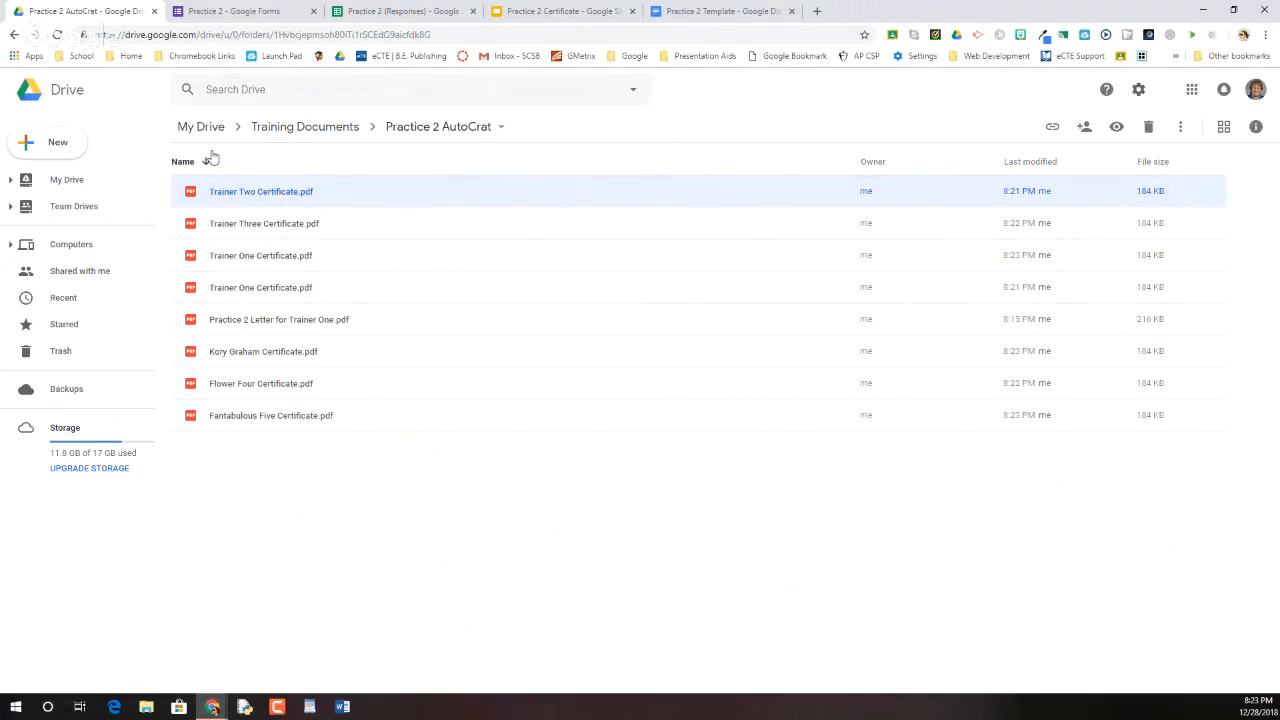
Return to the Practice 2 (Responses) sheet to see 7 of 10 certificates merged
{"action": "left_click", "coordinate": [400, 10]}
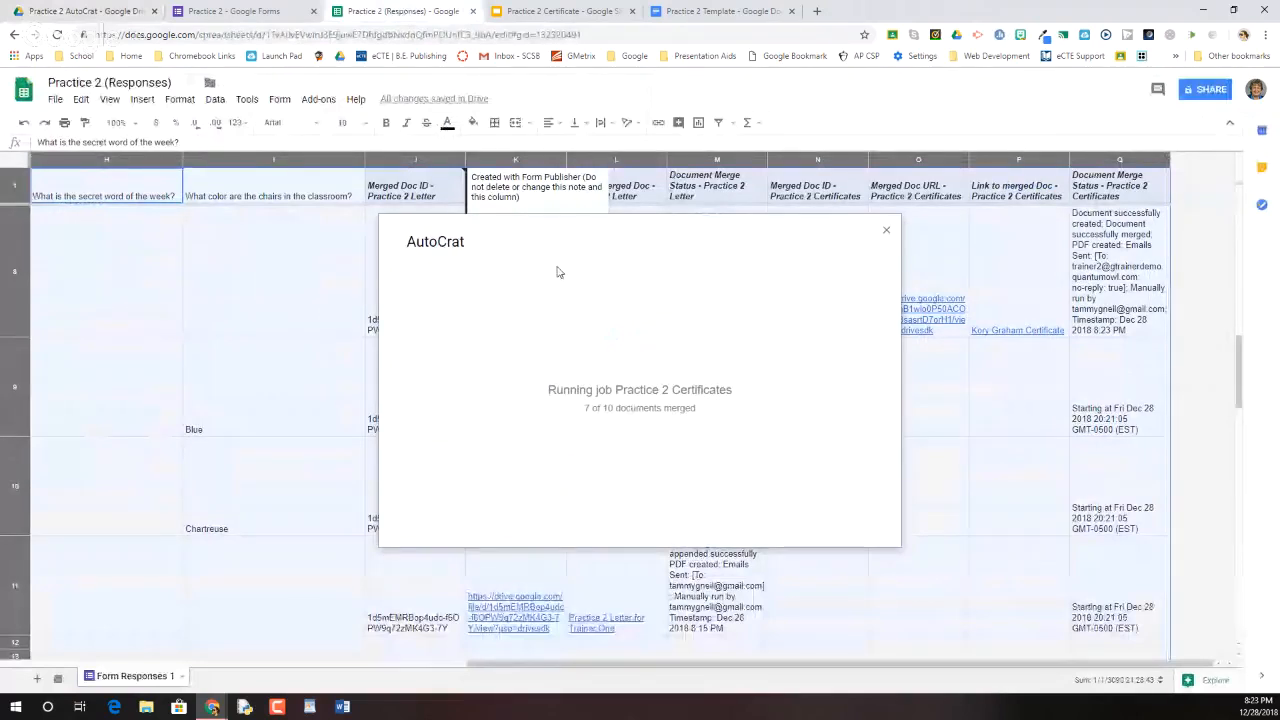
{"action": "left_click", "coordinate": [521, 11]}
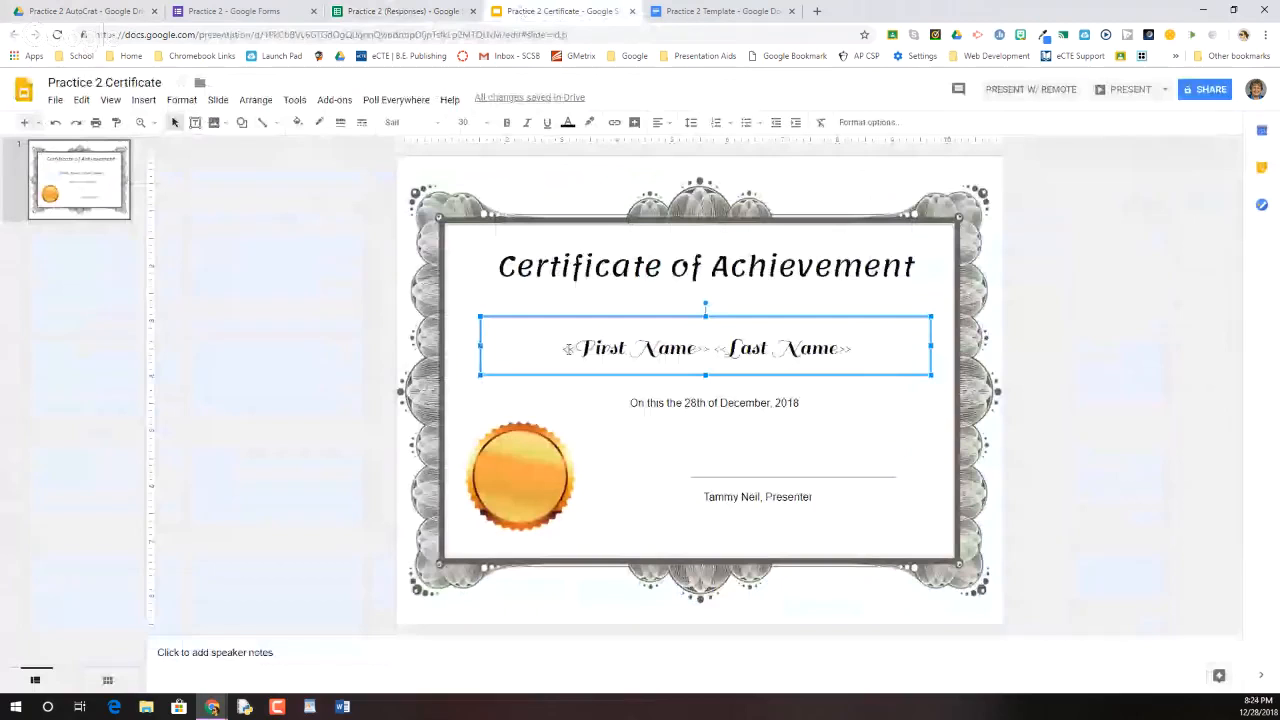
{"action": "key", "text": "ctrl+shift+Tab"}
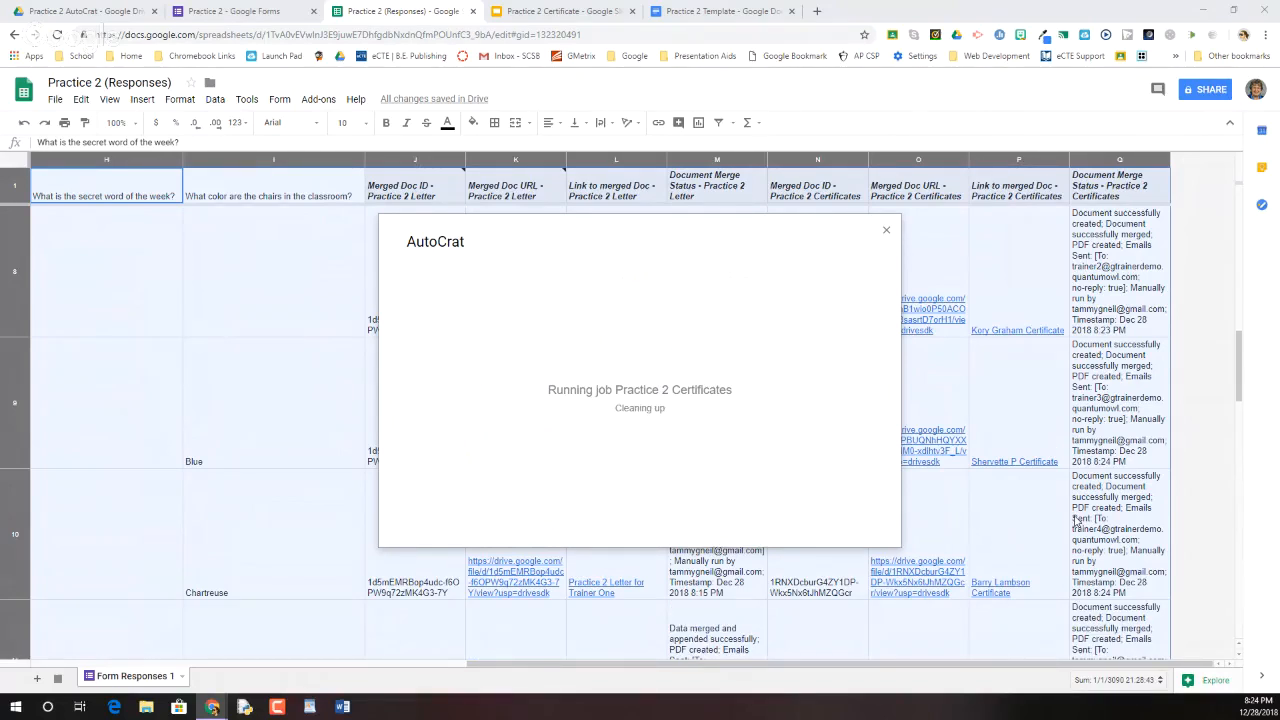
Close the finished autoCrat job window and scroll up to review certificate links and merge statuses
{"action": "scroll", "coordinate": [1040, 530], "scroll_direction": "down", "scroll_amount": 1}
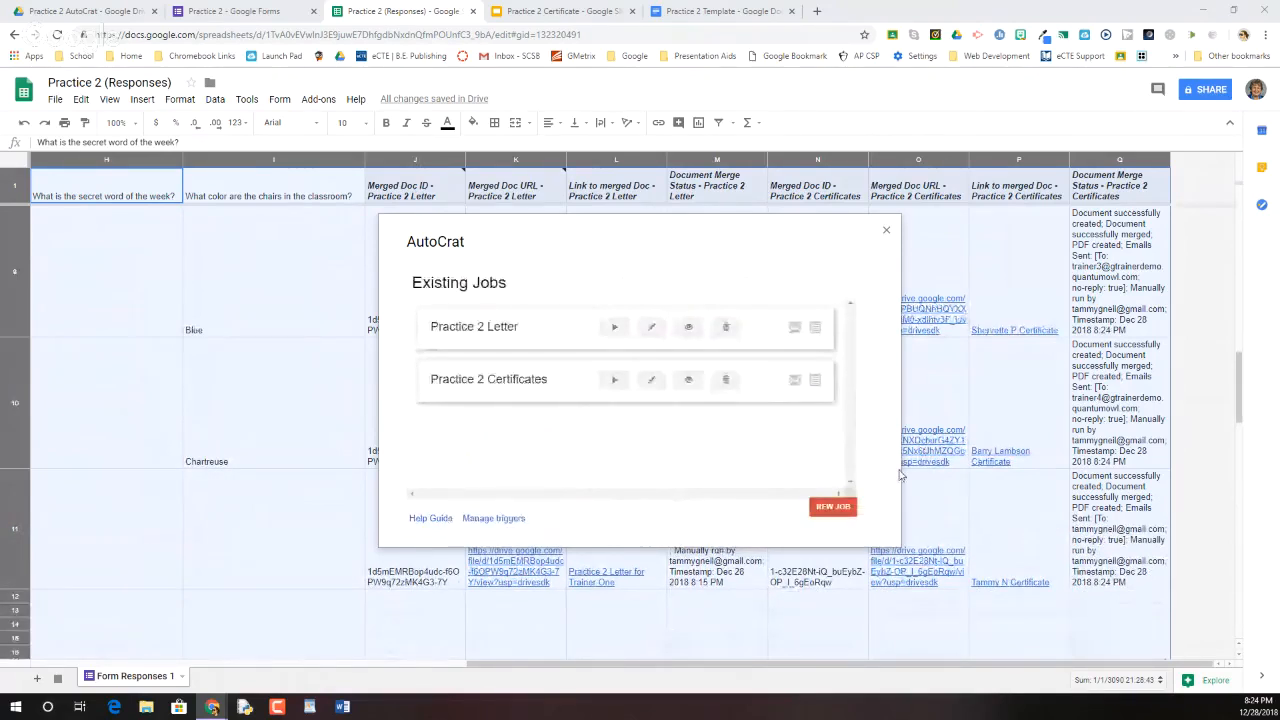
{"action": "left_click", "coordinate": [886, 232]}
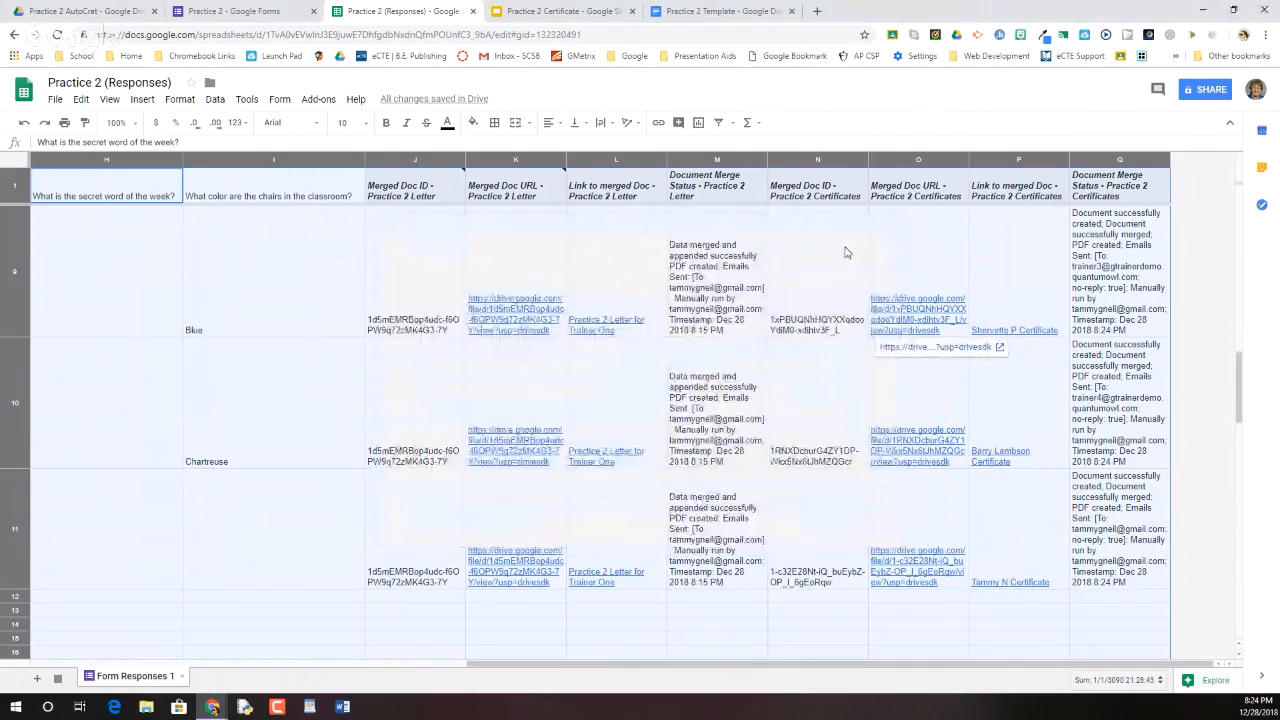
{"action": "scroll", "coordinate": [934, 396], "scroll_direction": "up", "scroll_amount": 2}
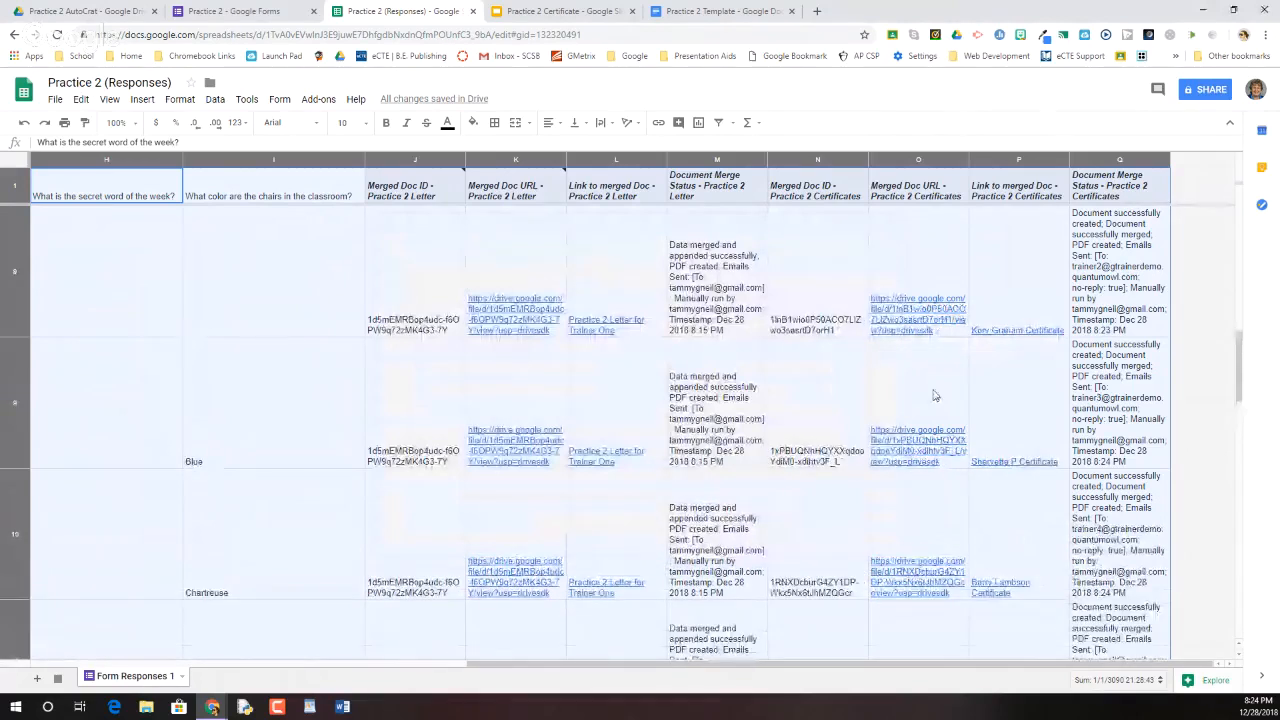
{"action": "scroll", "coordinate": [934, 396], "scroll_direction": "up", "scroll_amount": 5}
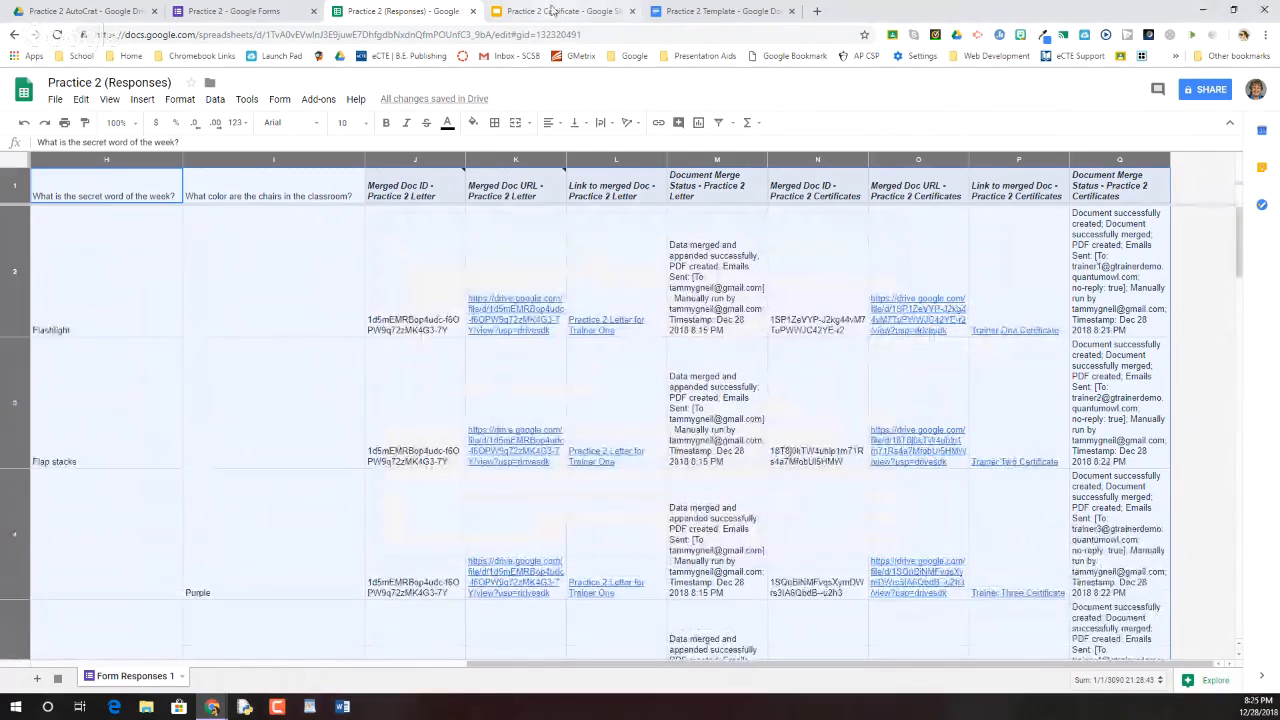
Review the Practice 2 Certificate slides' page setup, Custom 11 × 8.5 inches, and cancel without changes
{"action": "left_click", "coordinate": [553, 10]}
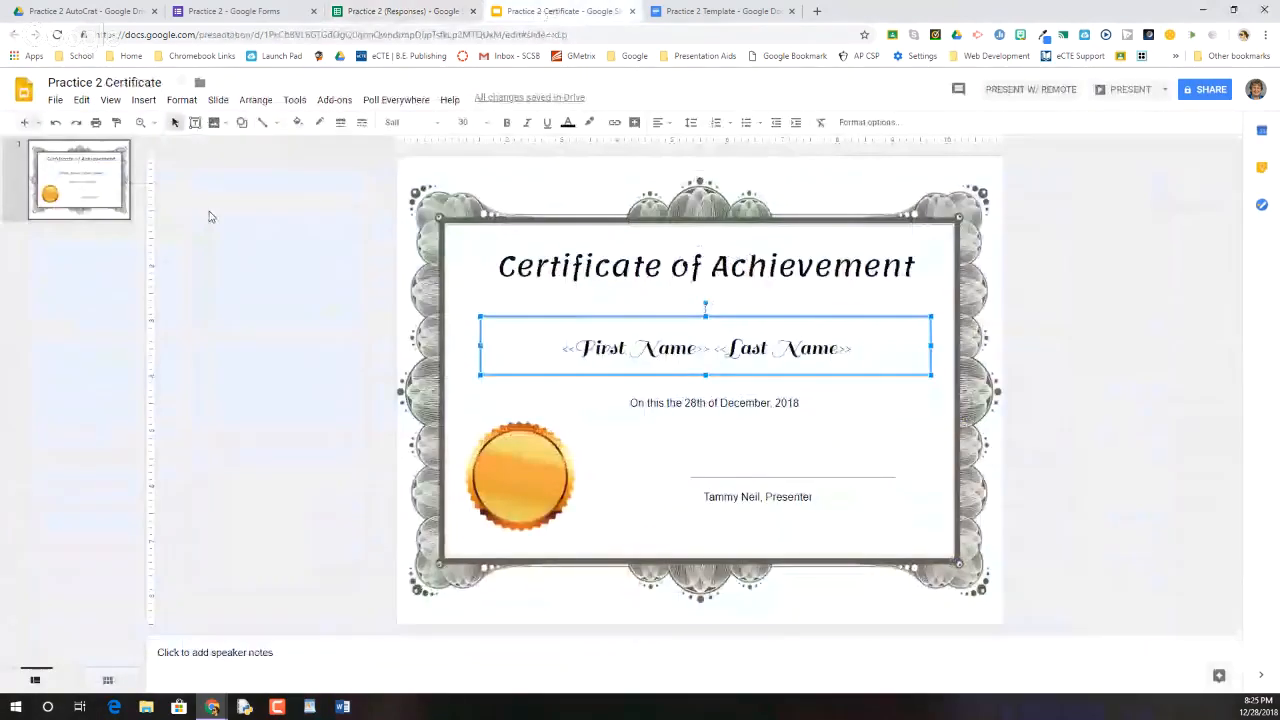
{"action": "left_click", "coordinate": [55, 100]}
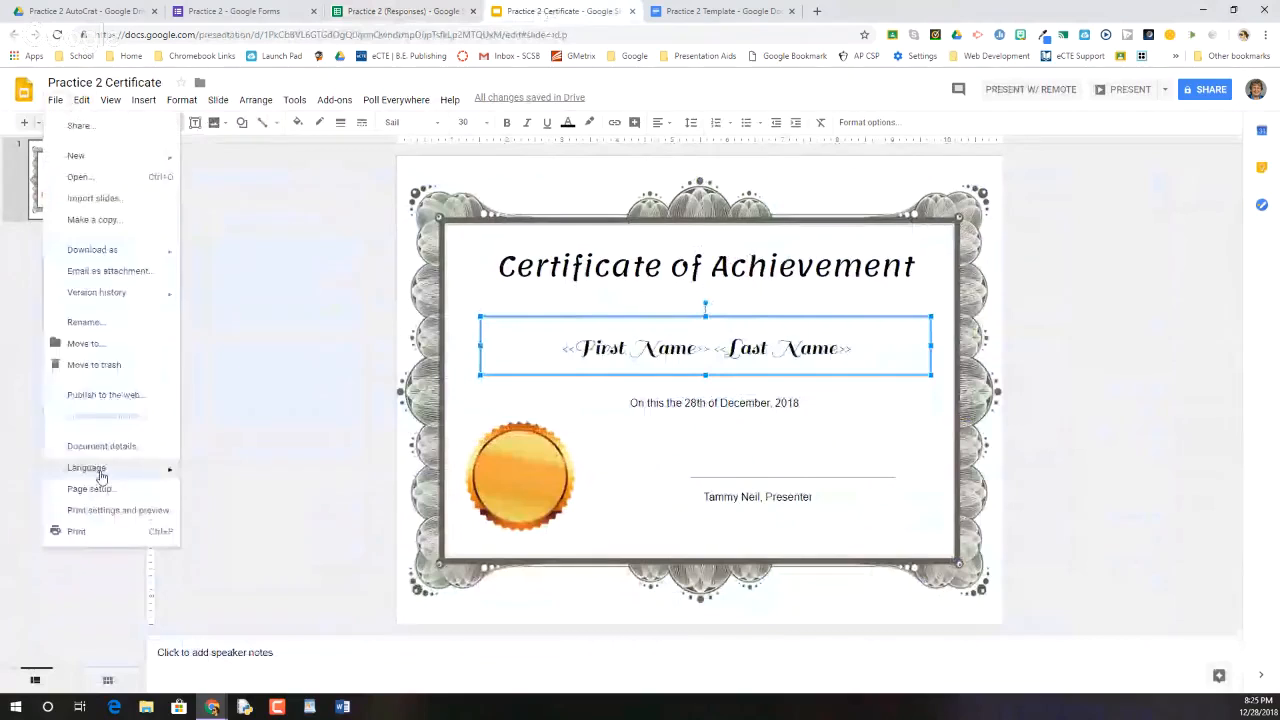
{"action": "left_click", "coordinate": [90, 488]}
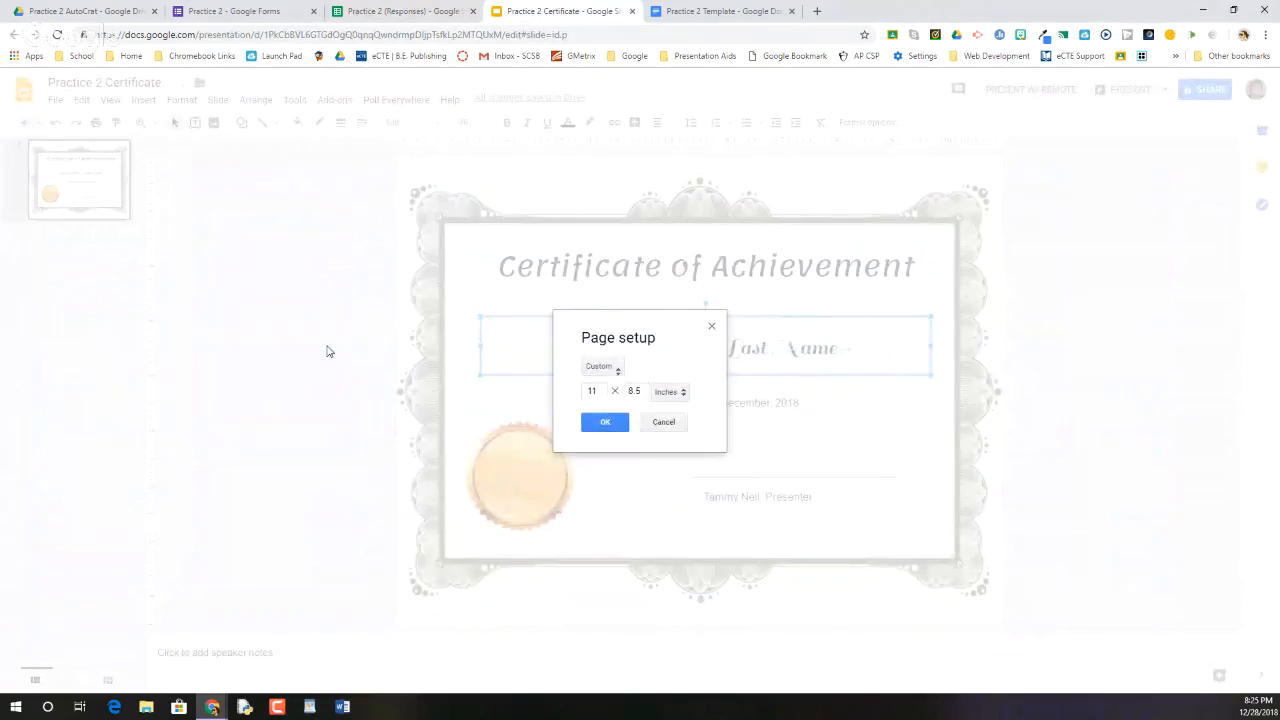
{"action": "left_click", "coordinate": [601, 367]}
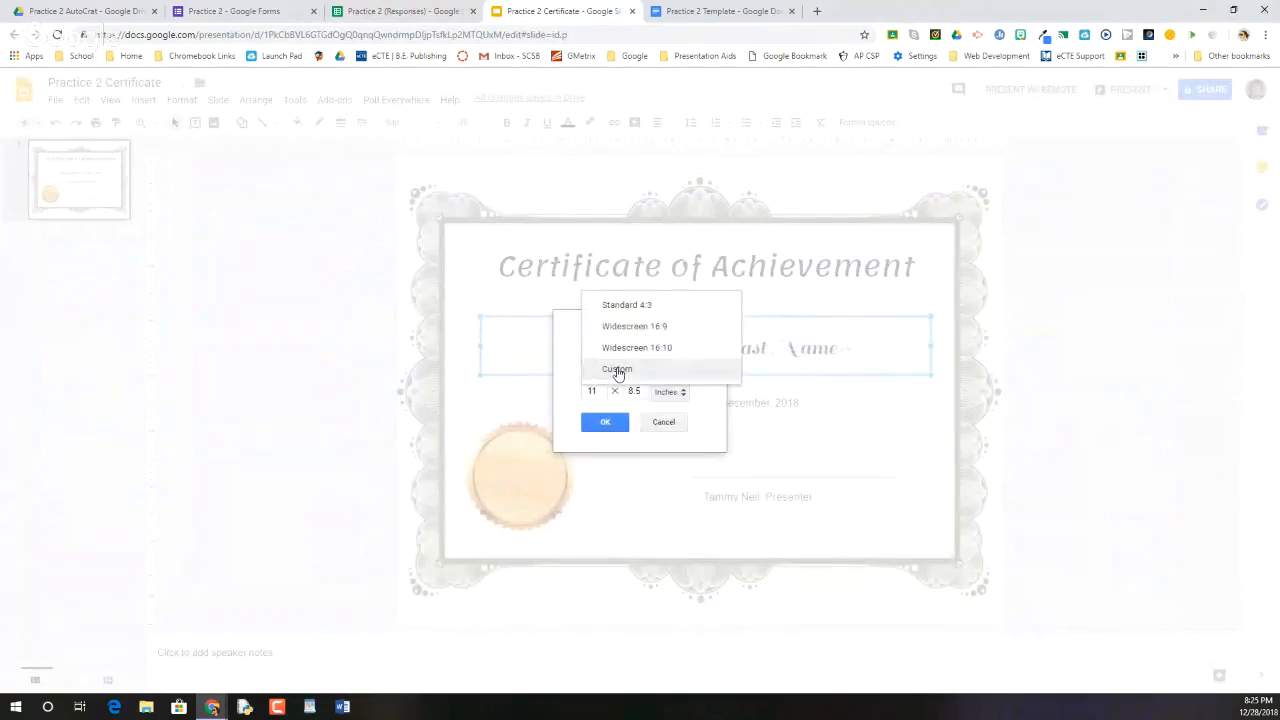
{"action": "left_click", "coordinate": [617, 370]}
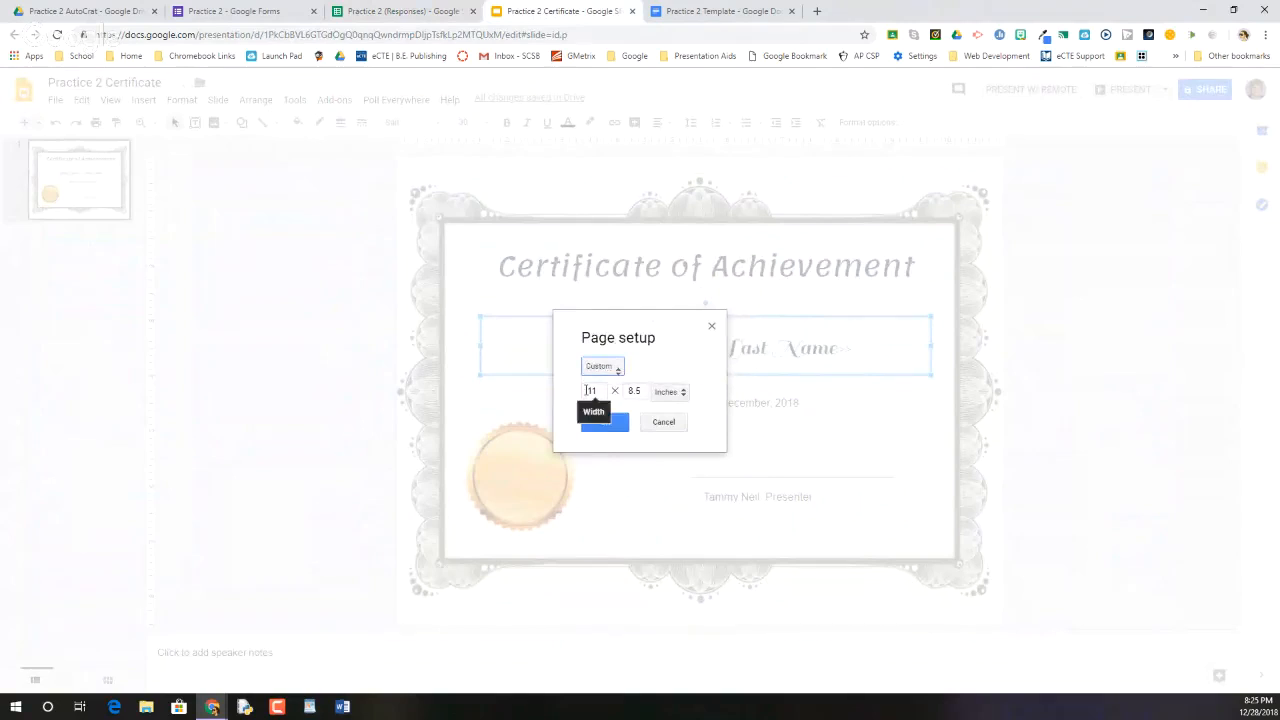
{"action": "left_click", "coordinate": [587, 391]}
{"action": "left_click_drag", "start_coordinate": [587, 391], "coordinate": [646, 392]}
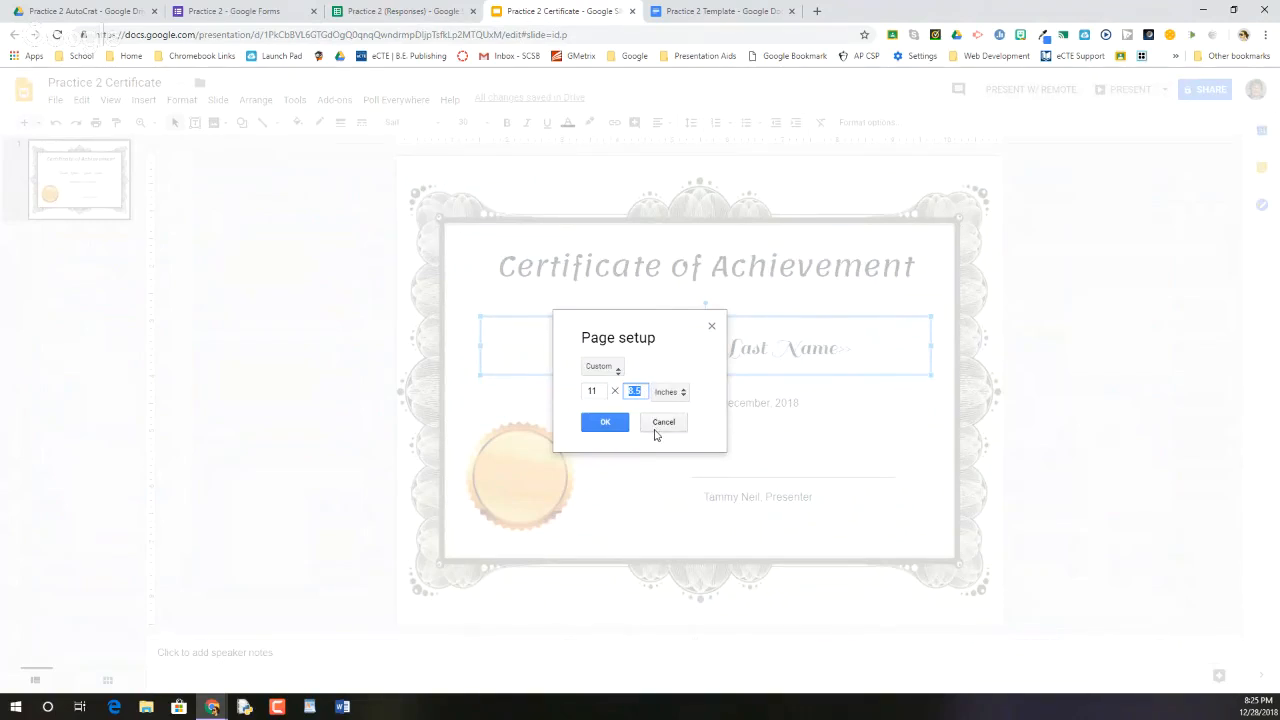
{"action": "left_click", "coordinate": [660, 424]}
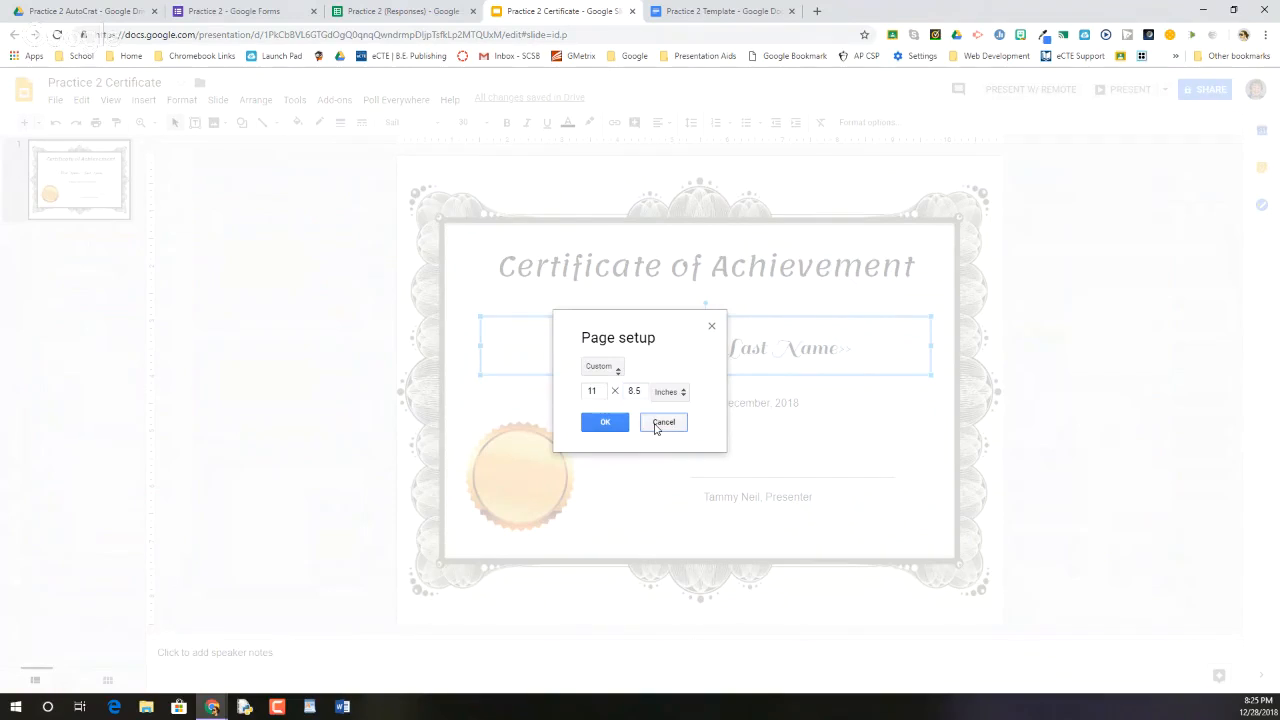